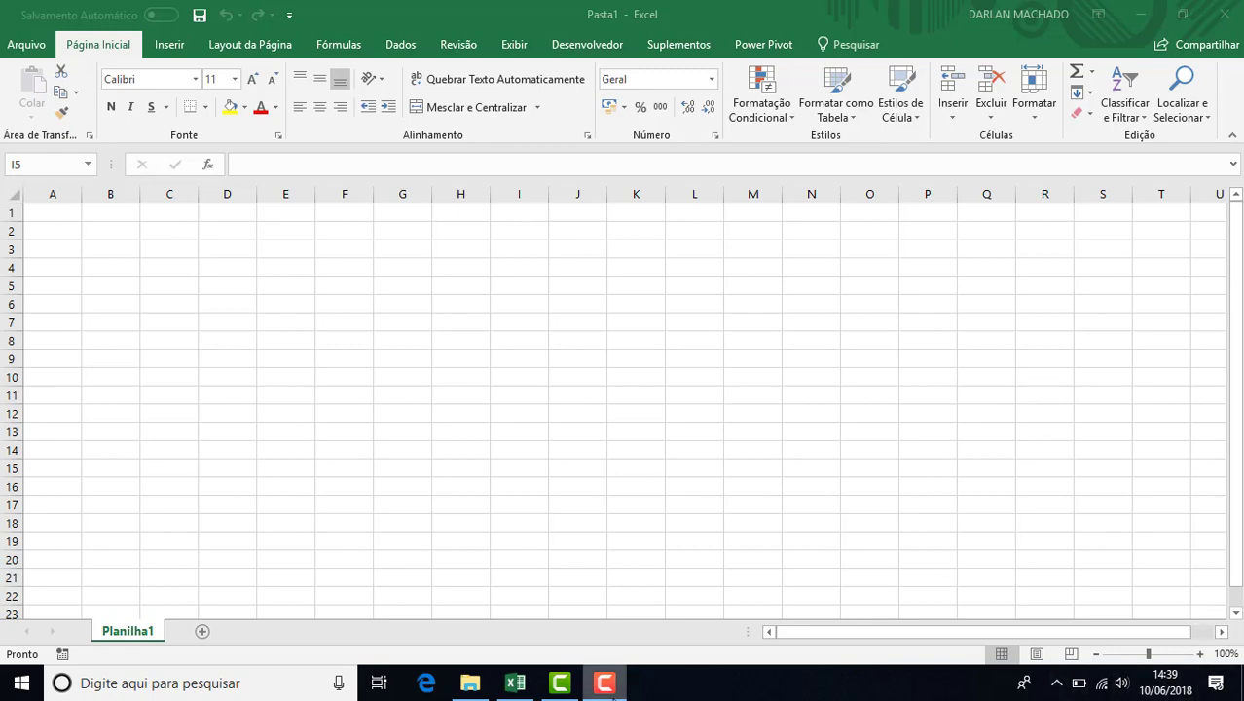
Step: Open the Gerencial2 workbook from the Aula Power Query folder window in File Explorer
{"action": "left_click", "coordinate": [489, 691]}
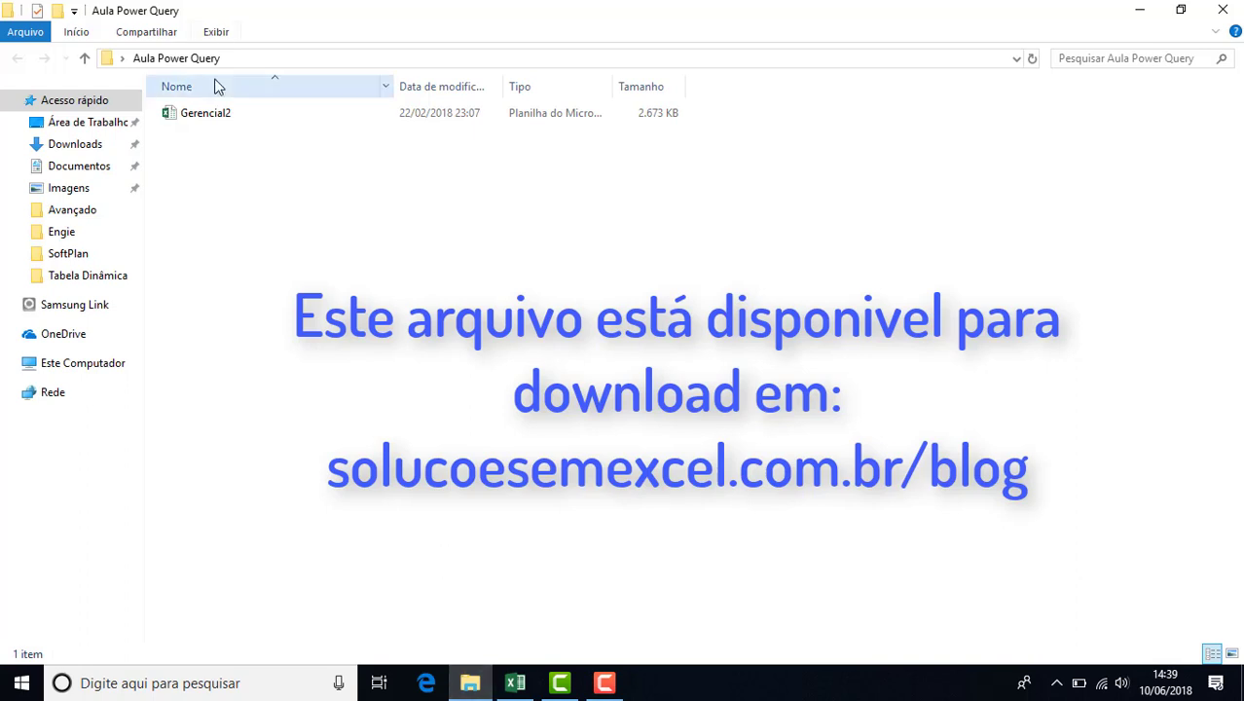
{"action": "left_click", "coordinate": [216, 118]}
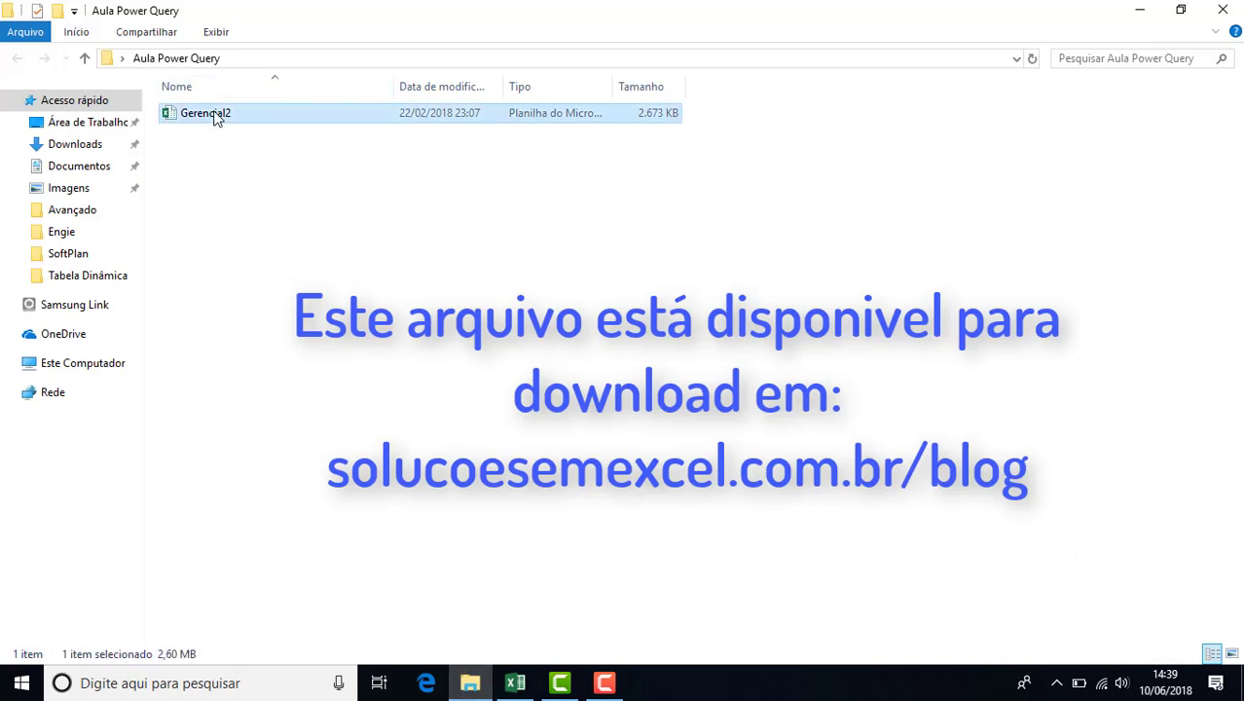
{"action": "double_click", "coordinate": [216, 118]}
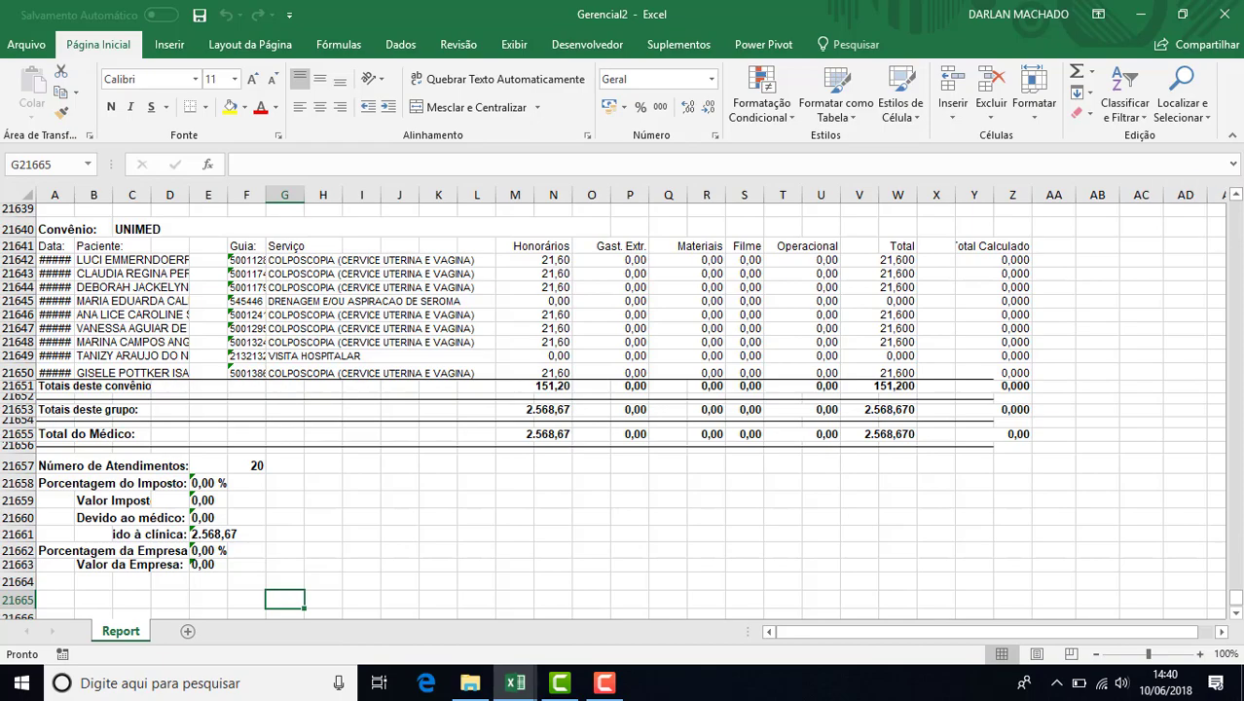
Step: Scroll up through the long clinic fee report toward its top
{"action": "scroll", "coordinate": [1240, 218], "scroll_direction": "up", "scroll_amount": 9}
{"action": "scroll", "coordinate": [1239, 218], "scroll_direction": "up", "scroll_amount": 17}
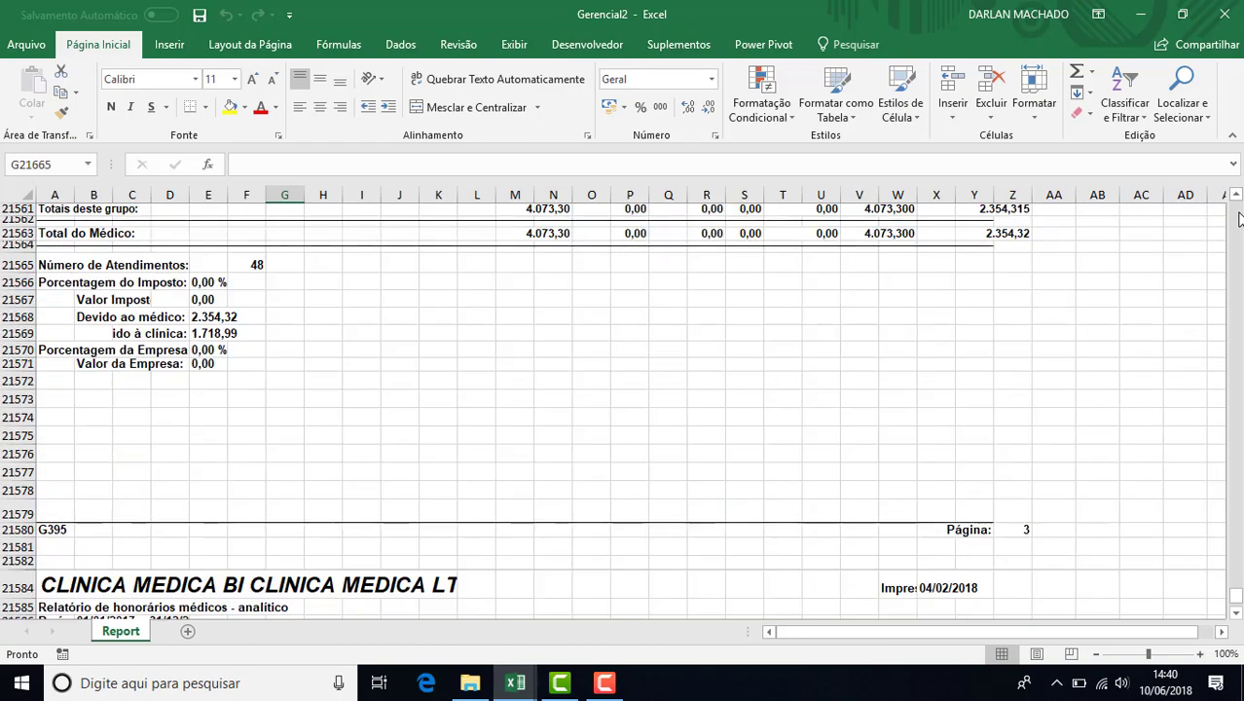
{"action": "scroll", "coordinate": [1240, 218], "scroll_direction": "up", "scroll_amount": 20}
{"action": "scroll", "coordinate": [1240, 218], "scroll_direction": "up", "scroll_amount": 17}
{"action": "scroll", "coordinate": [1240, 218], "scroll_direction": "up", "scroll_amount": 13}
{"action": "scroll", "coordinate": [1240, 218], "scroll_direction": "up", "scroll_amount": 12}
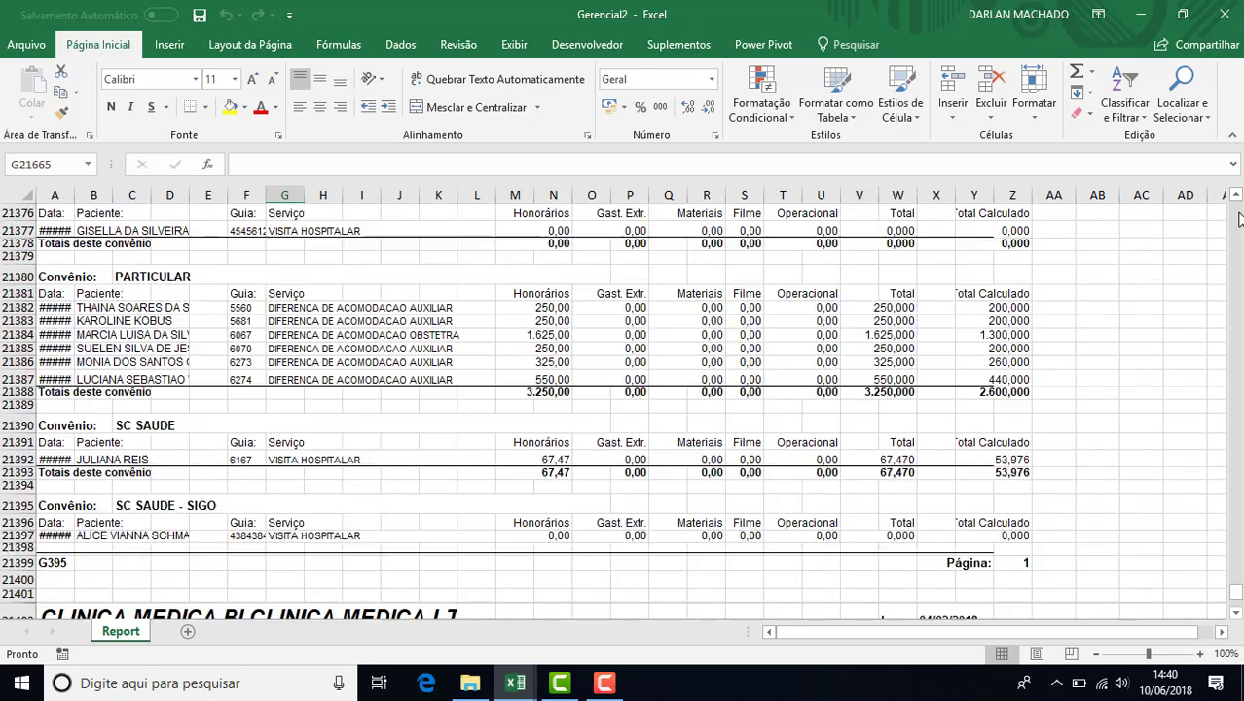
{"action": "scroll", "coordinate": [1239, 218], "scroll_direction": "up", "scroll_amount": 19}
{"action": "scroll", "coordinate": [1239, 218], "scroll_direction": "up", "scroll_amount": 17}
{"action": "scroll", "coordinate": [1239, 219], "scroll_direction": "up", "scroll_amount": 15}
{"action": "scroll", "coordinate": [1239, 218], "scroll_direction": "up", "scroll_amount": 15}
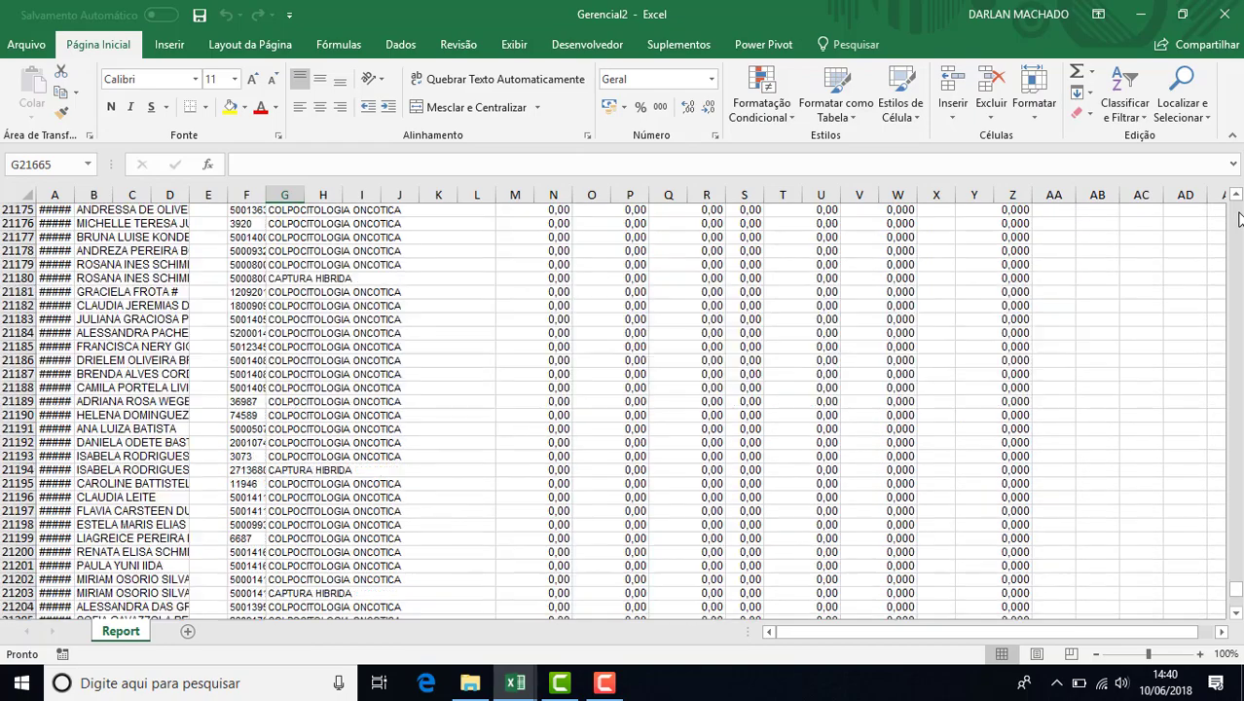
{"action": "scroll", "coordinate": [1240, 218], "scroll_direction": "up", "scroll_amount": 10}
{"action": "scroll", "coordinate": [1239, 218], "scroll_direction": "up", "scroll_amount": 17}
{"action": "scroll", "coordinate": [1239, 218], "scroll_direction": "up", "scroll_amount": 19}
{"action": "scroll", "coordinate": [1239, 218], "scroll_direction": "up", "scroll_amount": 9}
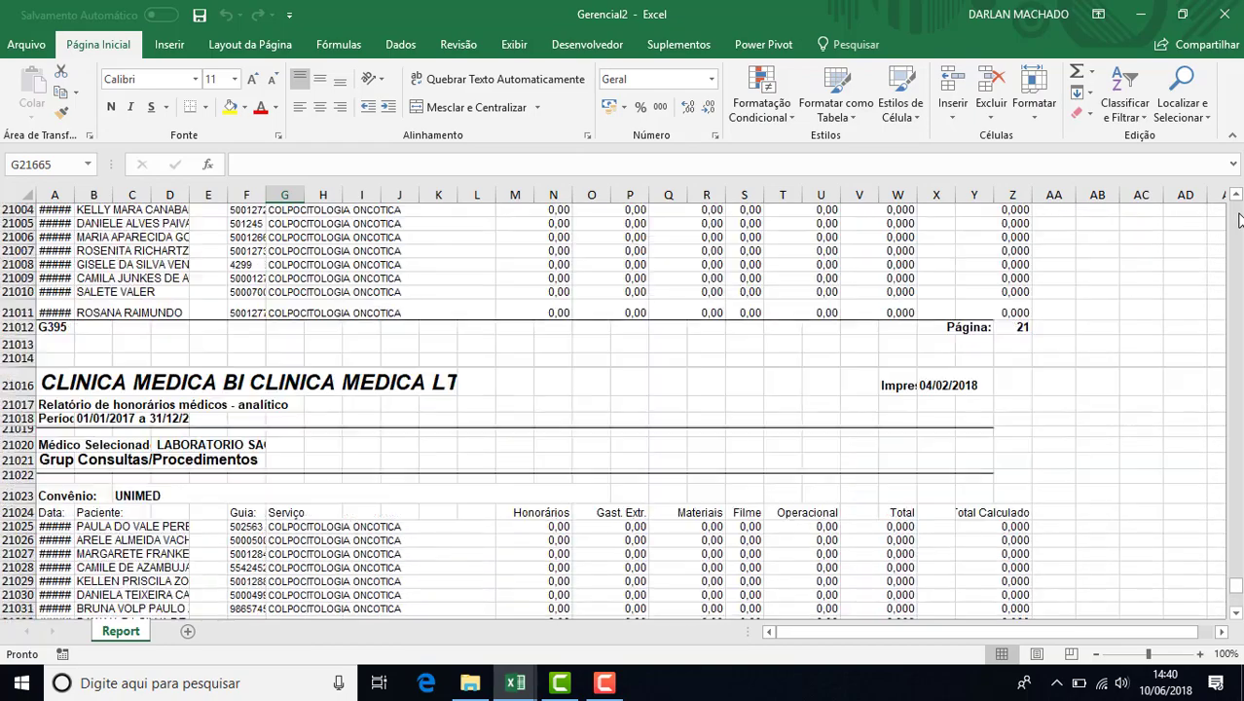
{"action": "scroll", "coordinate": [1239, 218], "scroll_direction": "up", "scroll_amount": 13}
{"action": "scroll", "coordinate": [1240, 218], "scroll_direction": "up", "scroll_amount": 16}
{"action": "scroll", "coordinate": [1239, 218], "scroll_direction": "up", "scroll_amount": 19}
{"action": "scroll", "coordinate": [1239, 218], "scroll_direction": "up", "scroll_amount": 10}
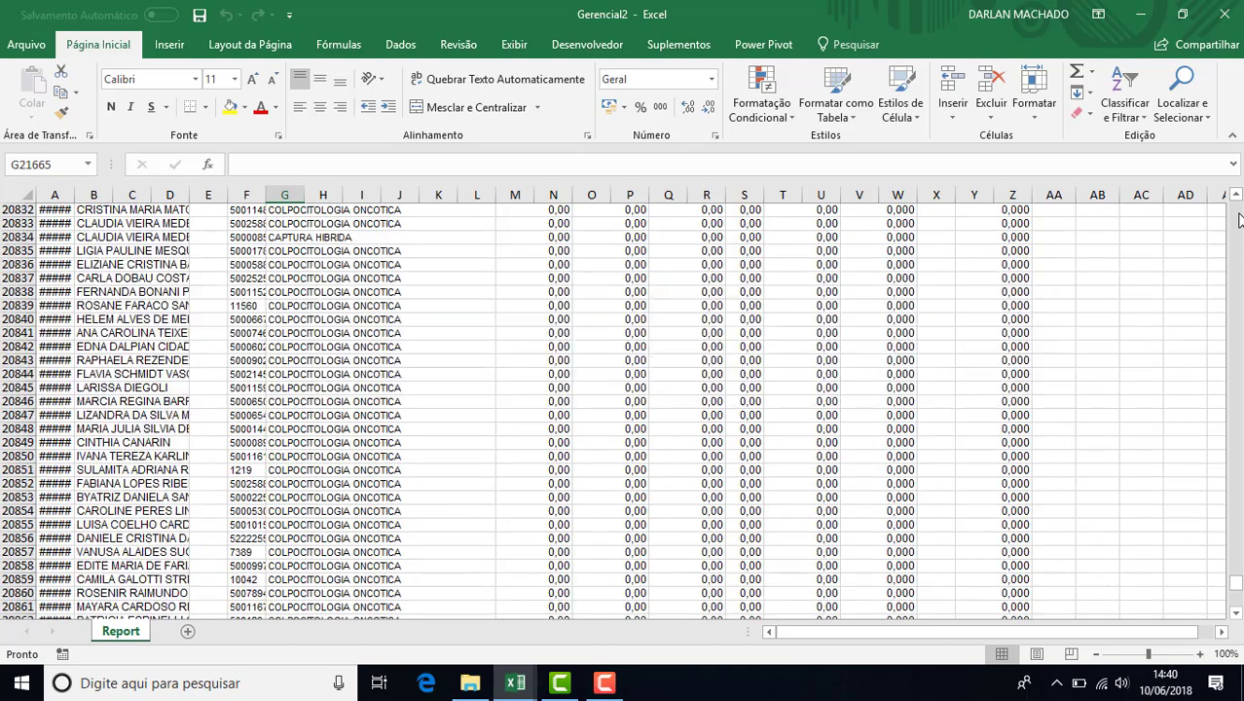
{"action": "scroll", "coordinate": [1240, 218], "scroll_direction": "up", "scroll_amount": 19}
{"action": "scroll", "coordinate": [1239, 218], "scroll_direction": "up", "scroll_amount": 10}
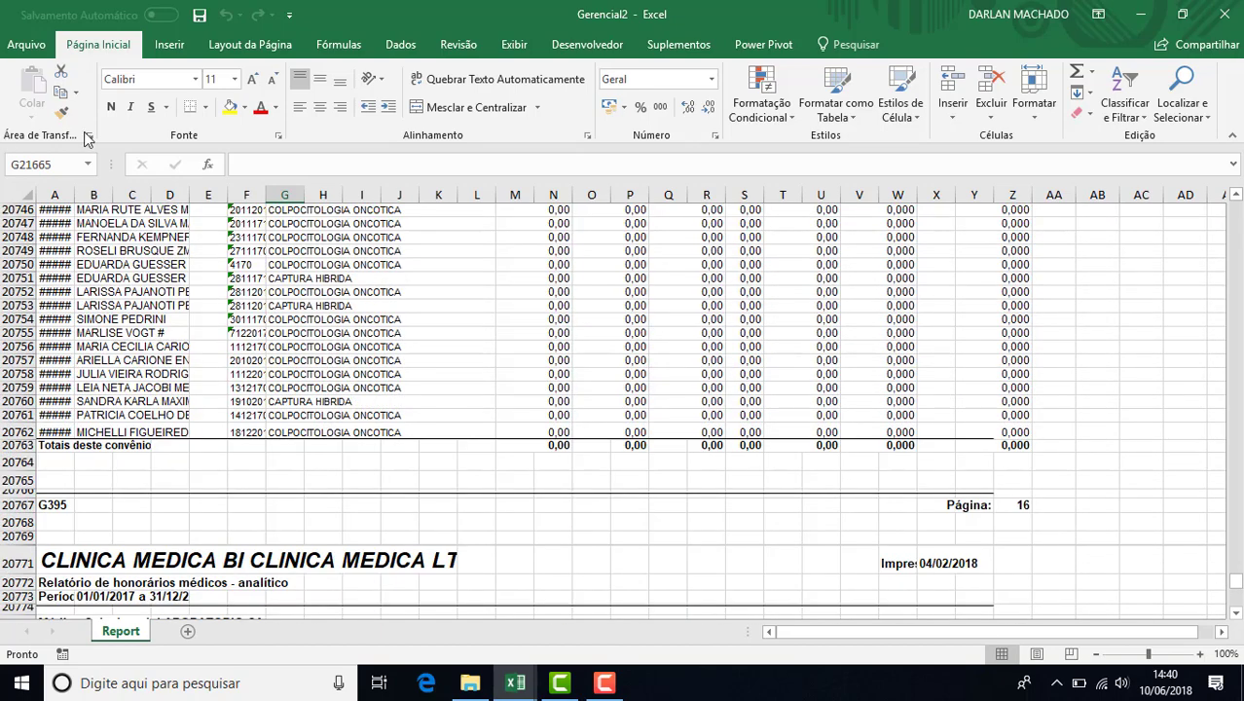
Step: Jump to cell A1 through the Name Box, then move down to the clinic name in A2
{"action": "left_click", "coordinate": [62, 165]}
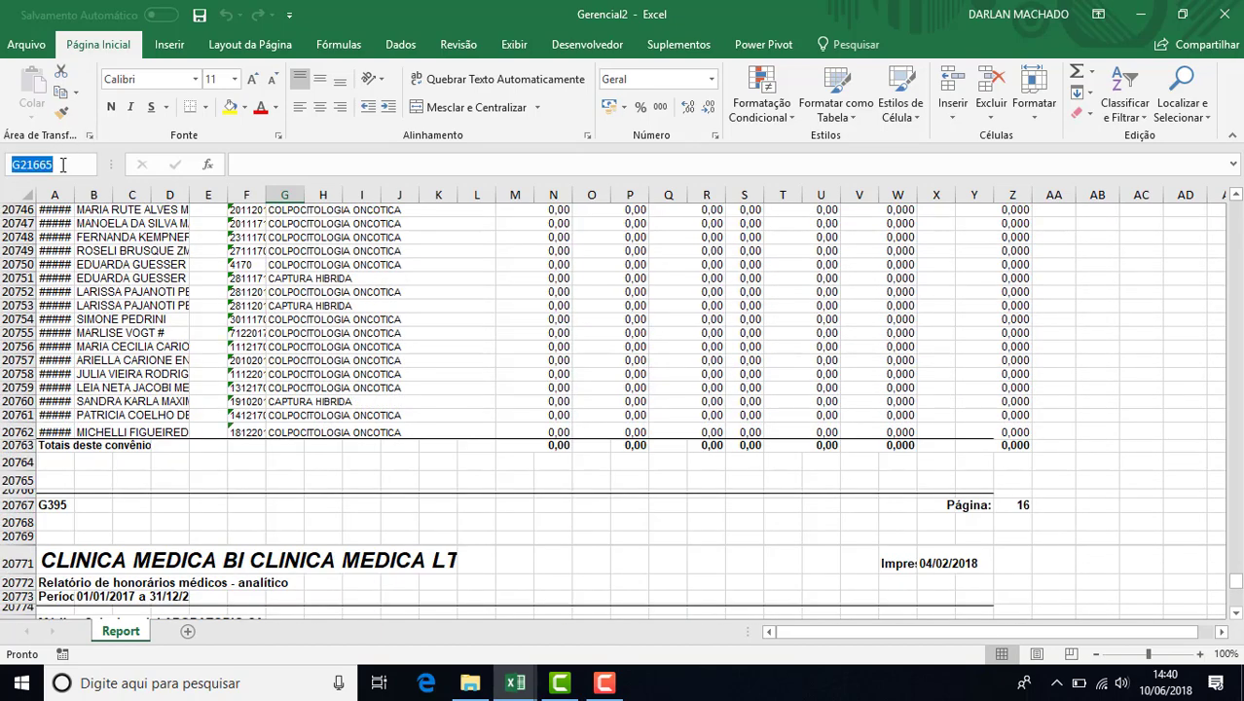
{"action": "type", "text": "a1"}
{"action": "key", "text": "Return"}
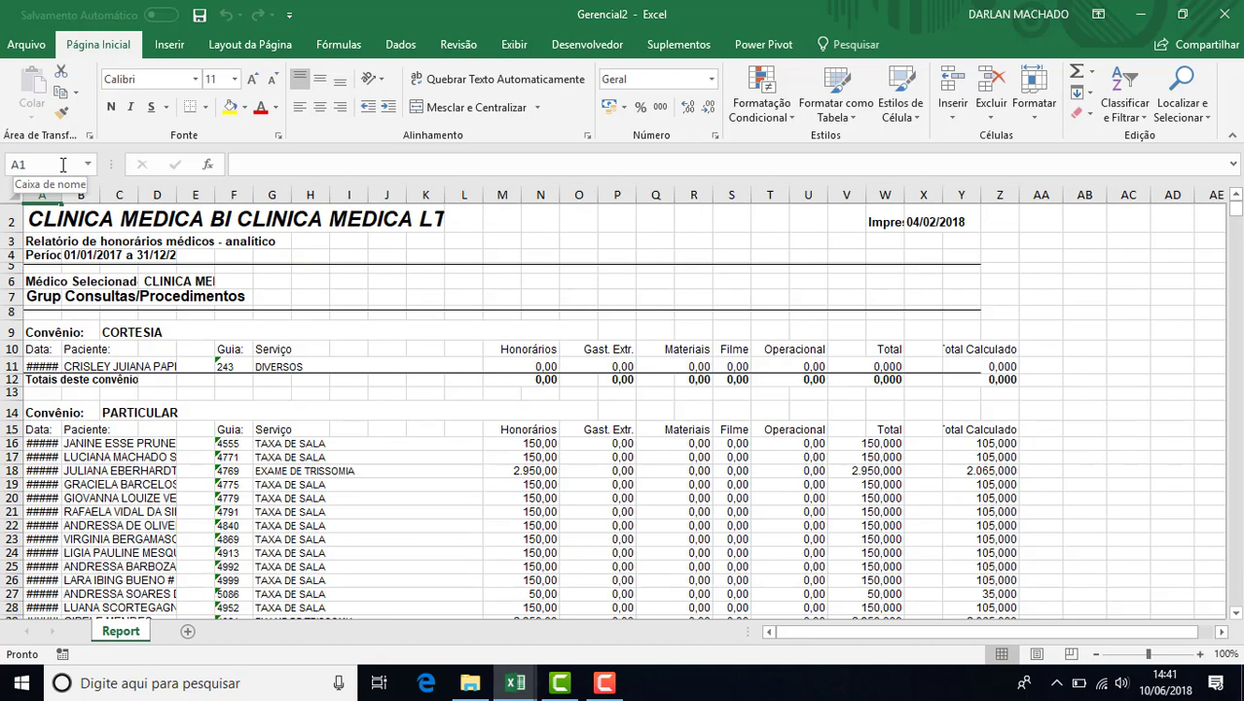
{"action": "key", "text": "Down"}
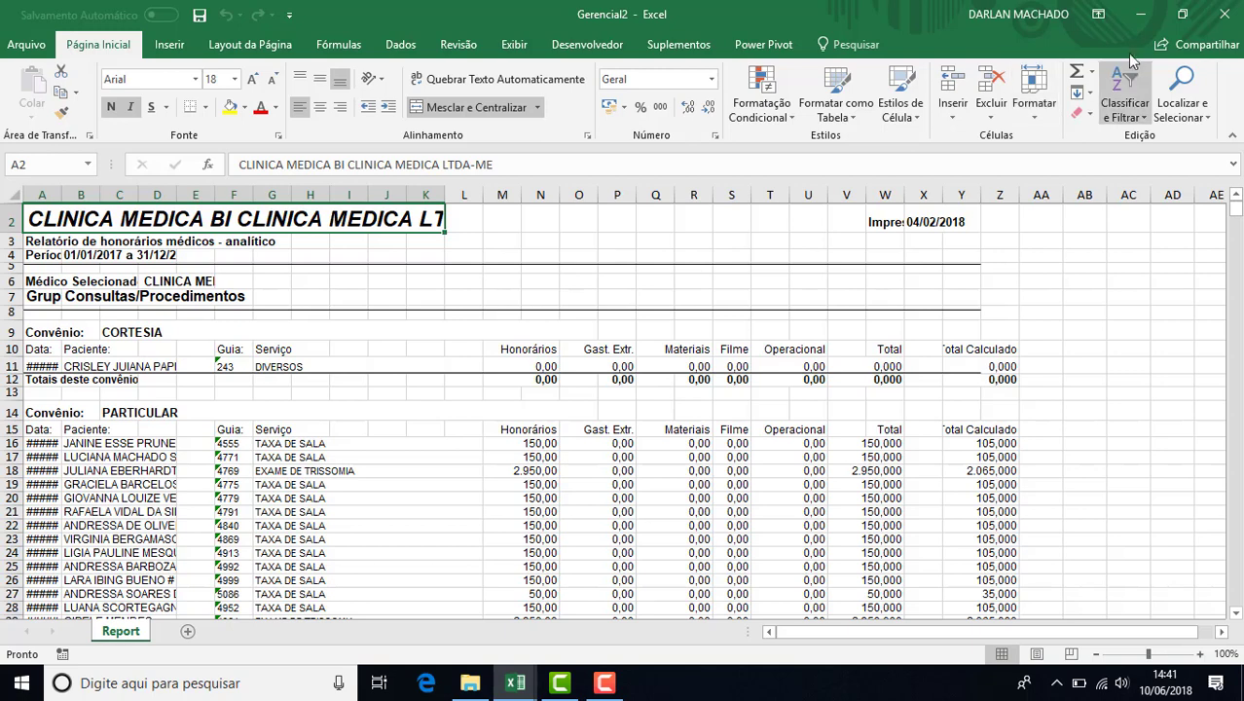
Step: Close Gerencial2 and launch the Power Query Editor via Dados > Obter Dados from blank Pasta1
{"action": "left_click", "coordinate": [1229, 18]}
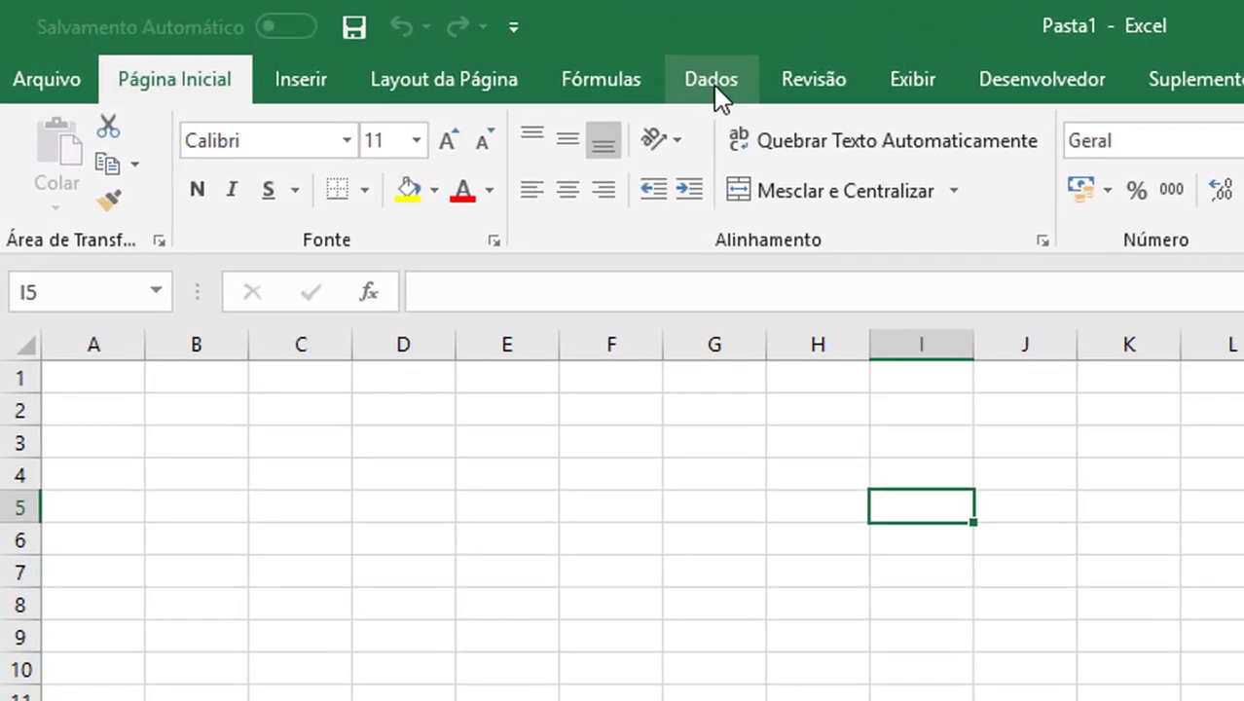
{"action": "left_click", "coordinate": [657, 77]}
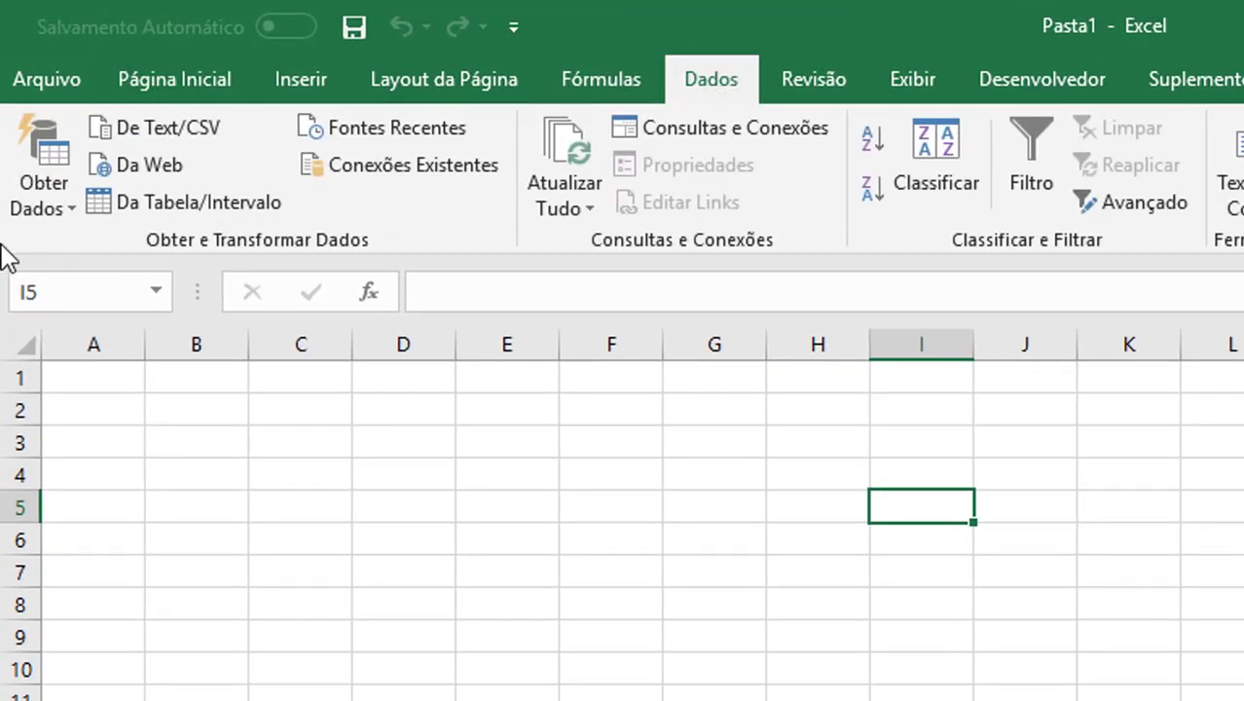
{"action": "left_click", "coordinate": [45, 220]}
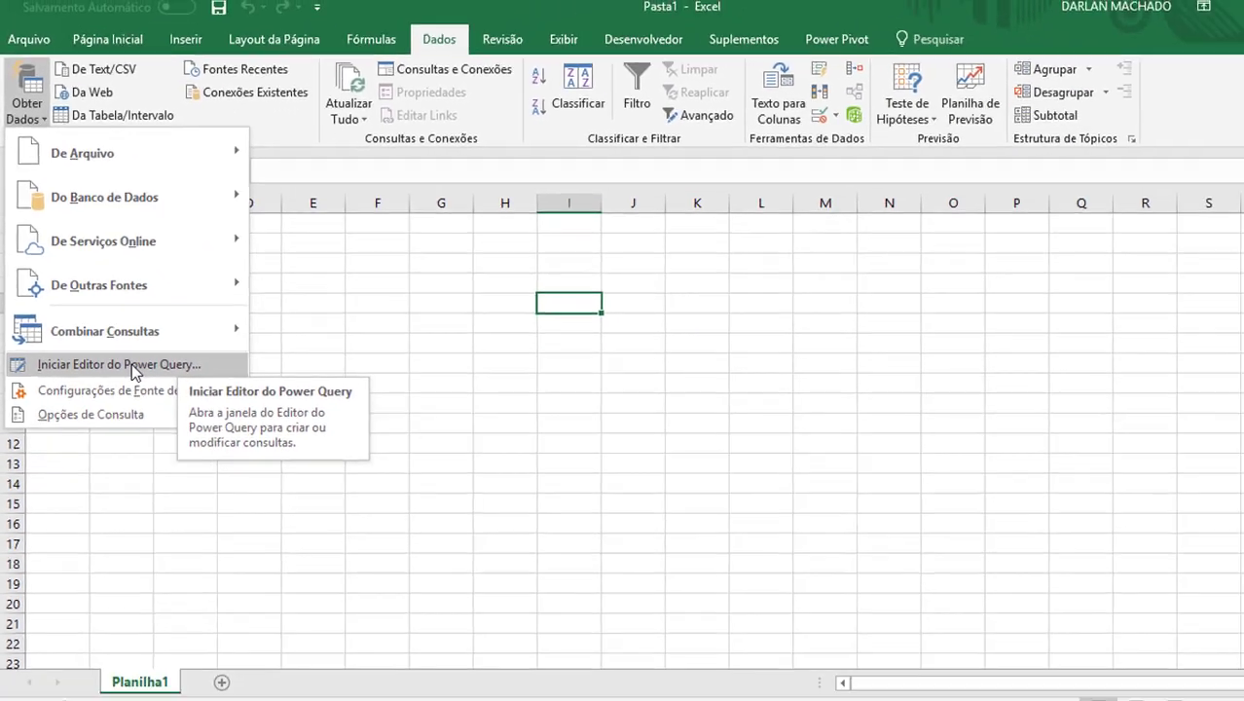
{"action": "left_click", "coordinate": [124, 353]}
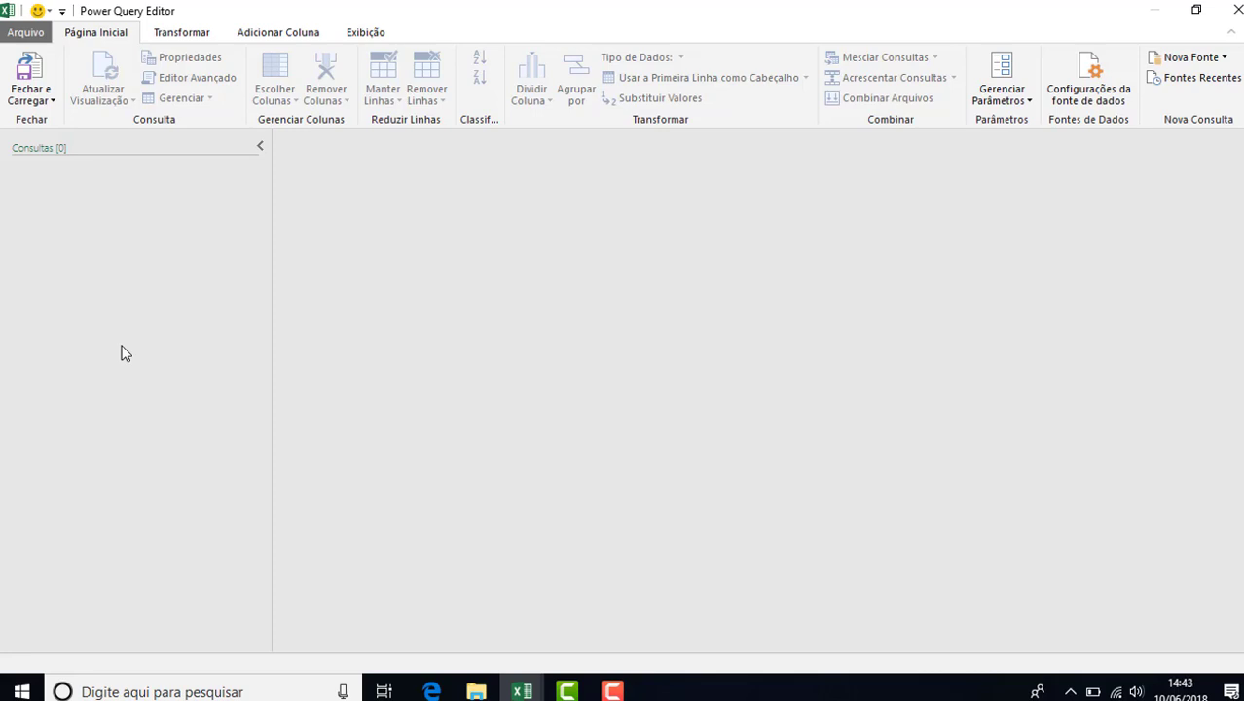
Step: Restore the editor window and show the Nova Fonte > Arquivo file types (Excel, Texto/CSV, XML, JSON, Pasta)
{"action": "left_click", "coordinate": [1197, 10]}
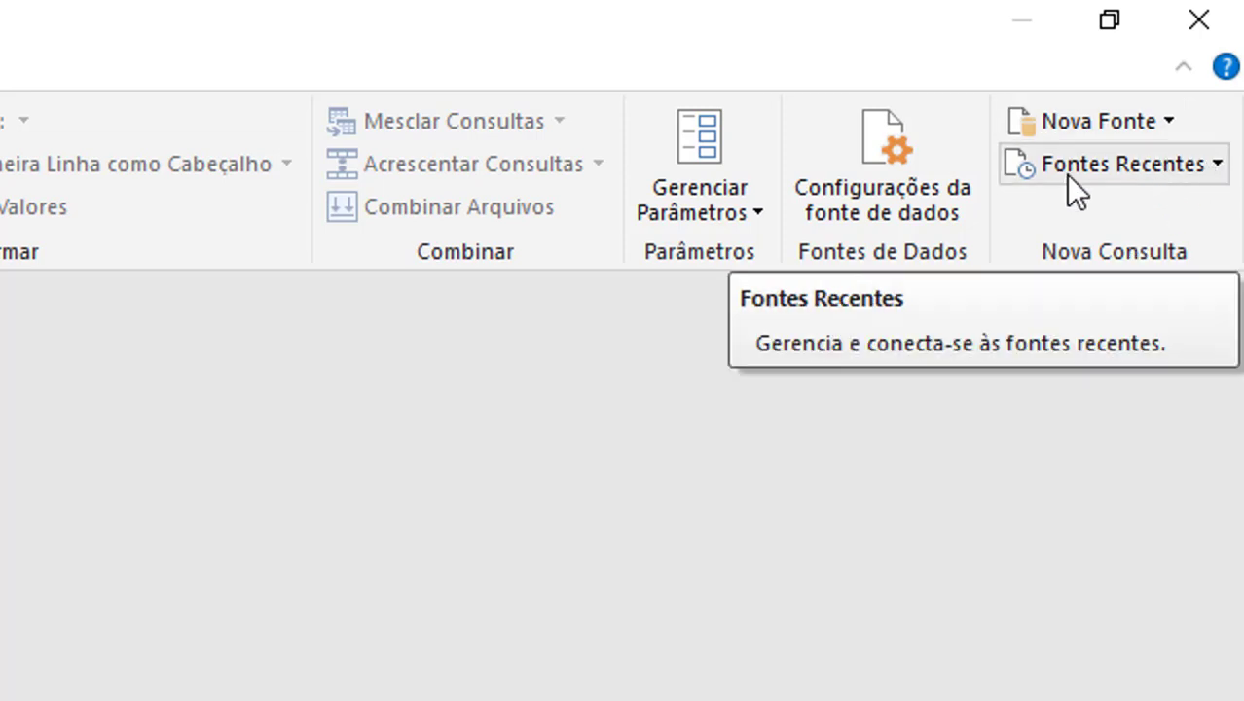
{"action": "left_click", "coordinate": [1144, 126]}
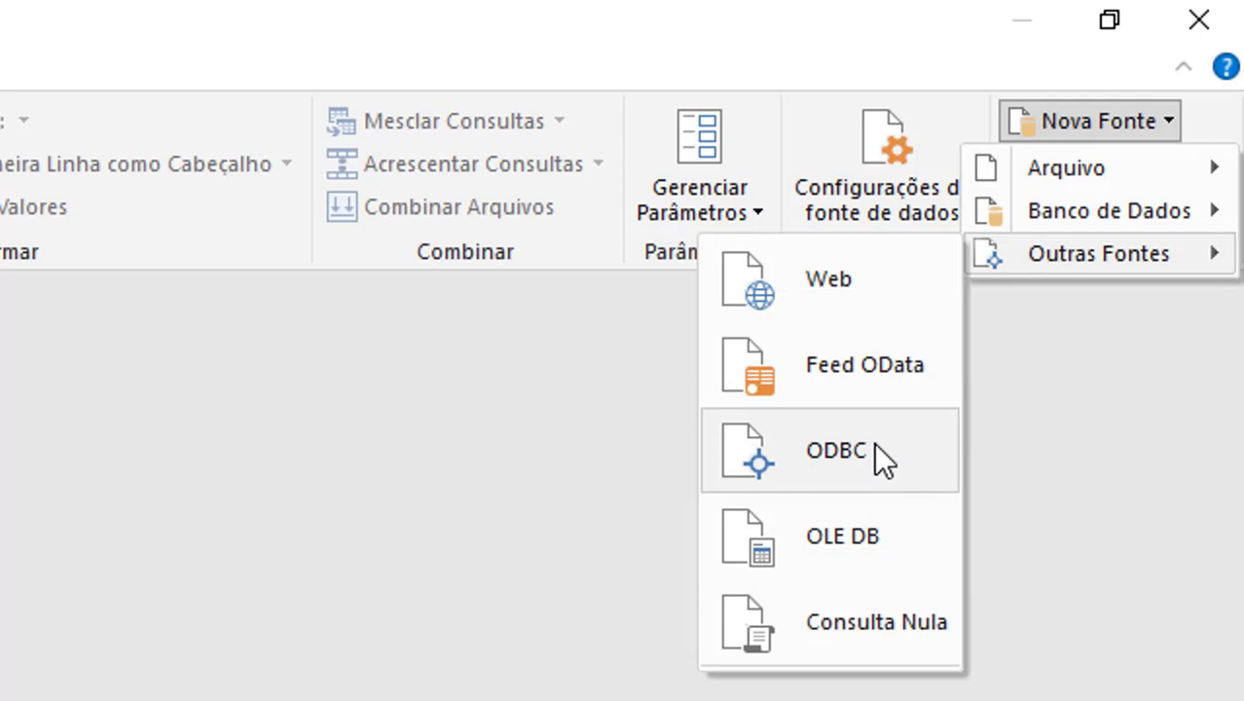
{"action": "mouse_move", "coordinate": [1070, 168]}
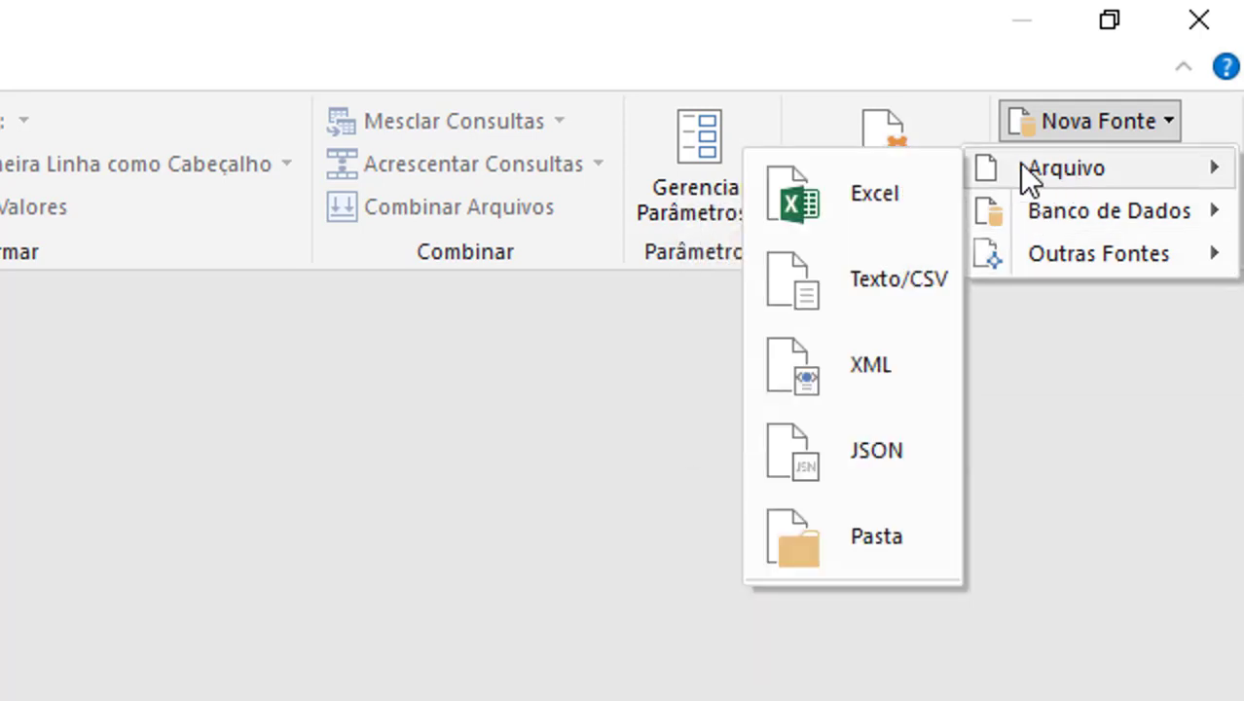
Step: Import Gerencial2 from Área de Trabalho > Aula Power Query as a new Excel source
{"action": "left_click", "coordinate": [906, 185]}
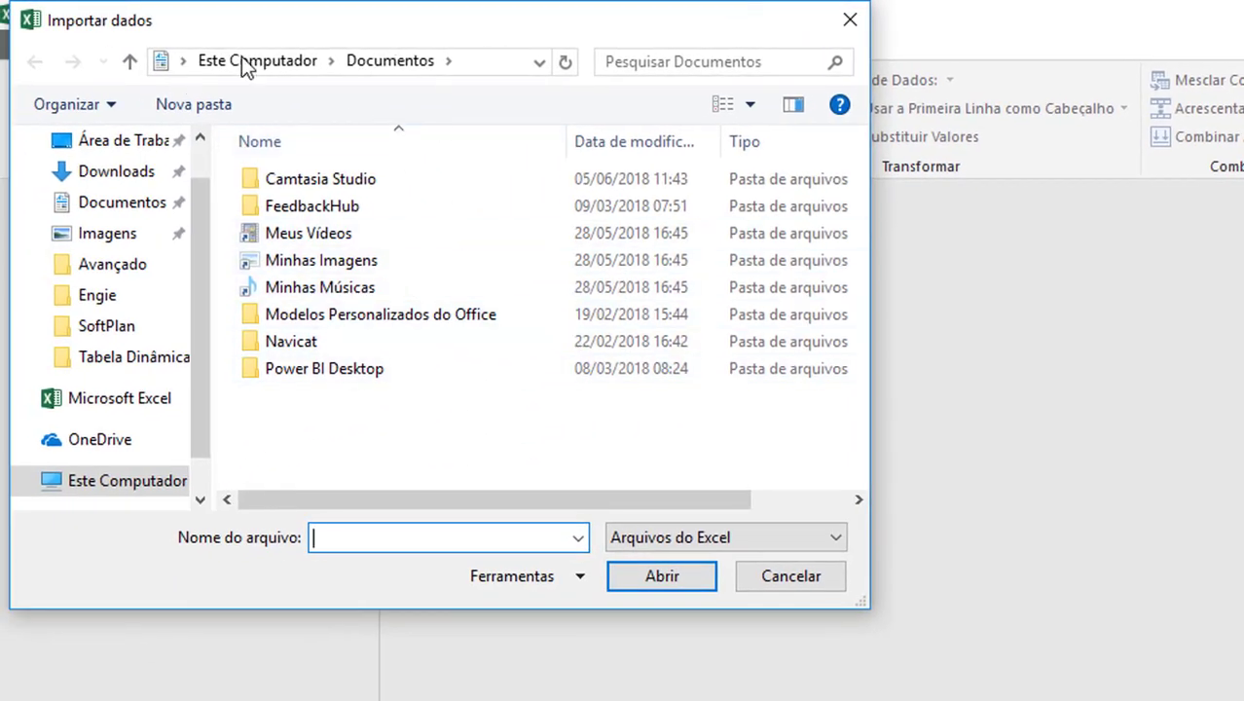
{"action": "left_click", "coordinate": [133, 146]}
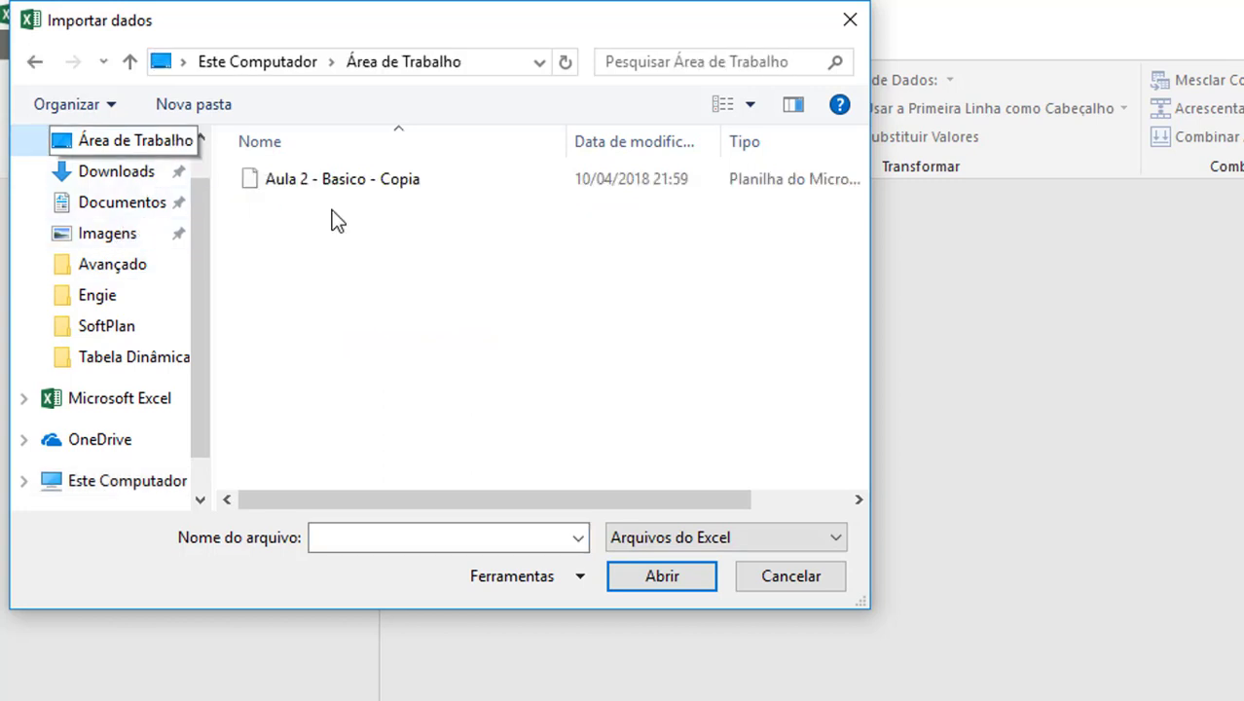
{"action": "double_click", "coordinate": [327, 181]}
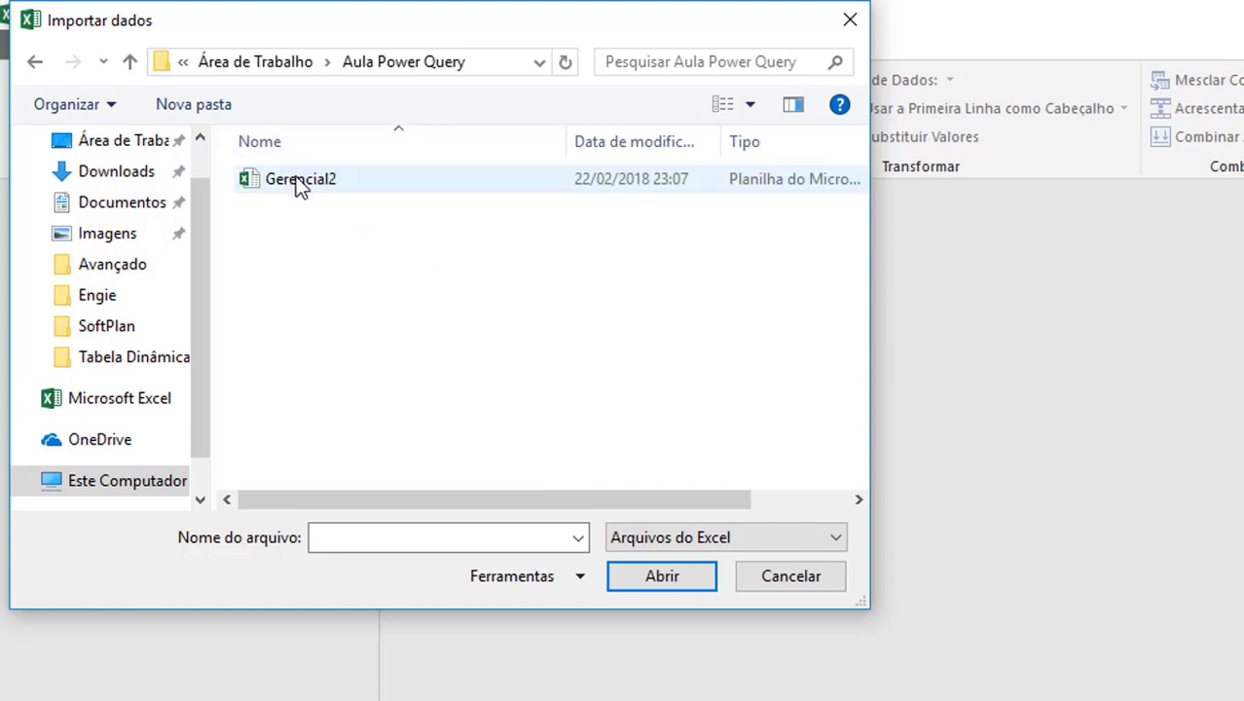
{"action": "left_click", "coordinate": [300, 182]}
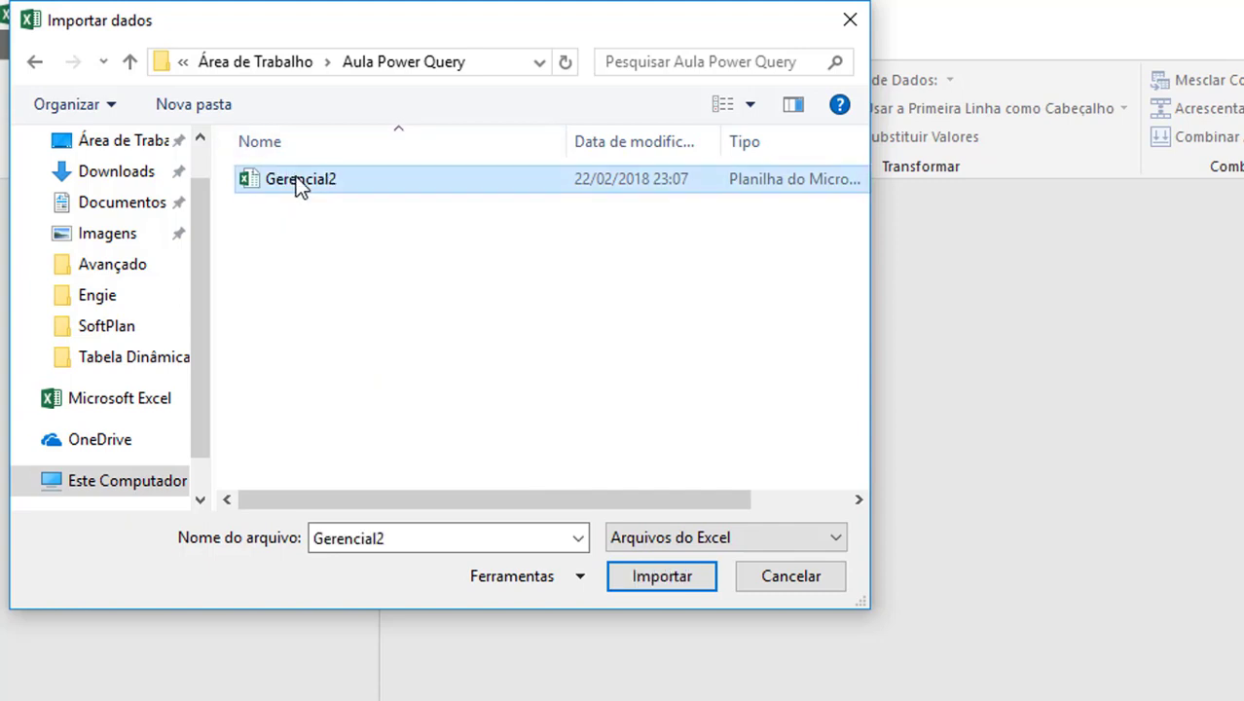
{"action": "left_click", "coordinate": [639, 574]}
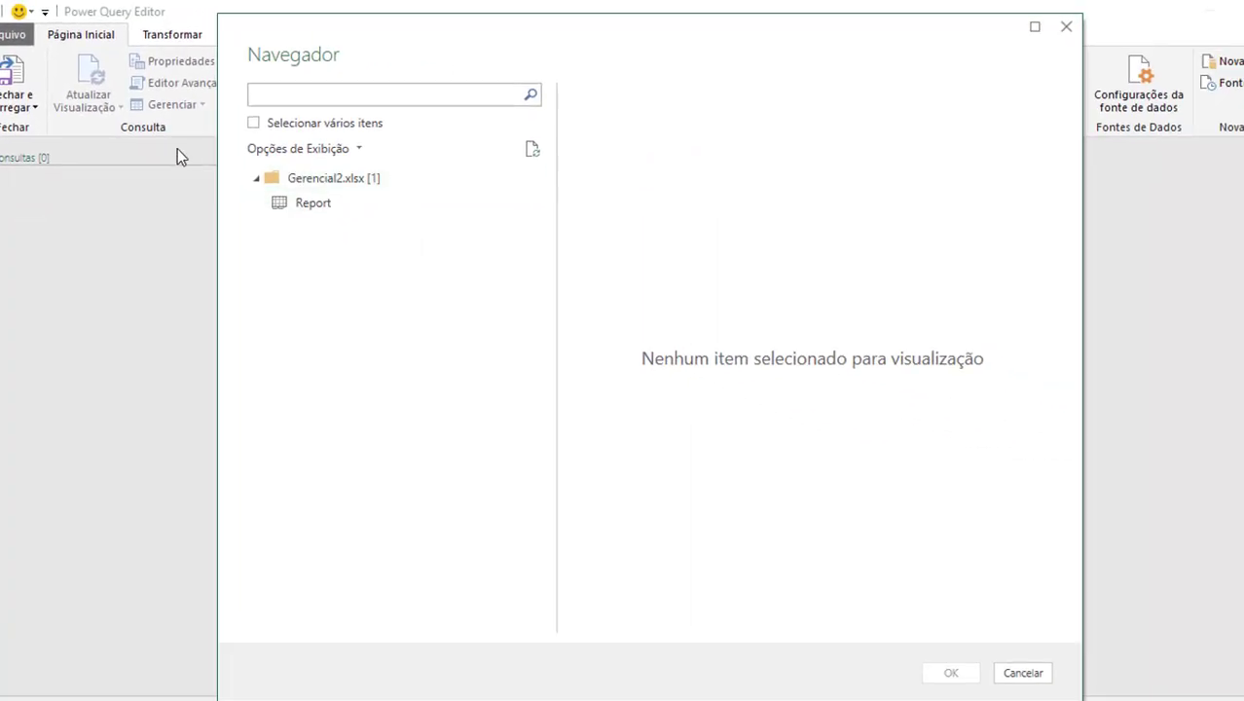
Step: Preview the Report sheet in the Navigator and load it into the editor as a query
{"action": "left_click", "coordinate": [313, 207]}
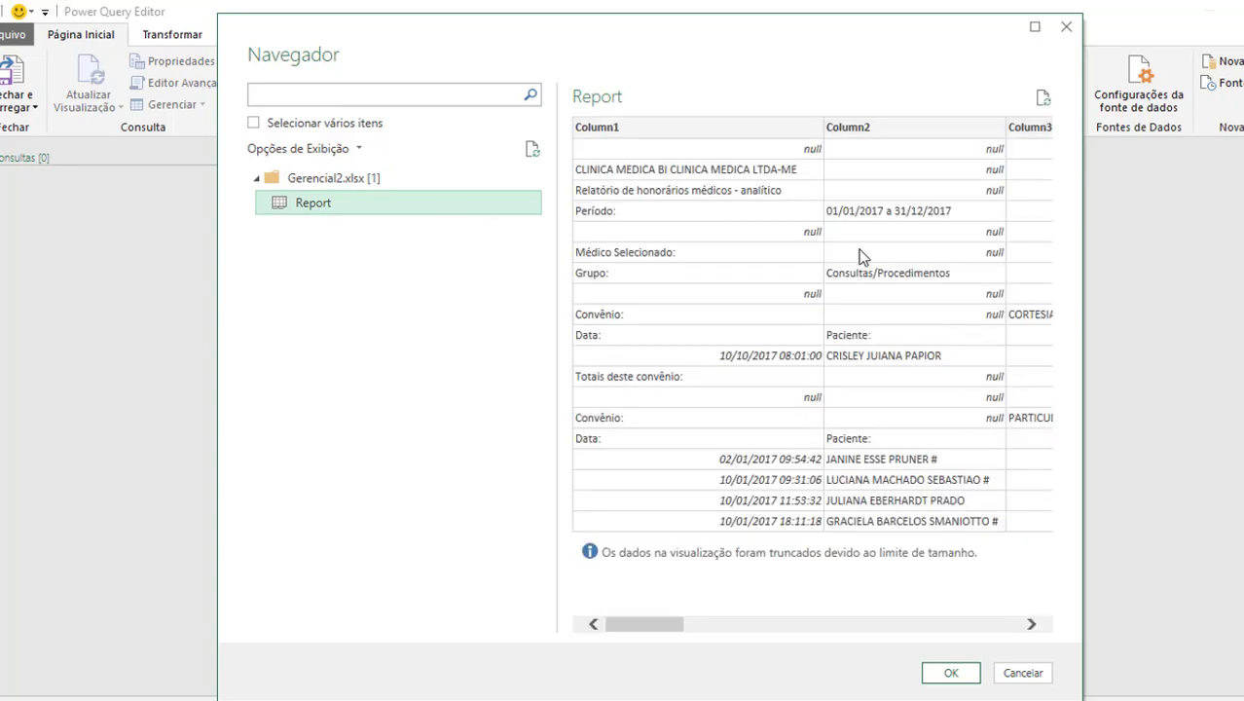
{"action": "mouse_move", "coordinate": [642, 627]}
{"action": "left_mouse_down"}
{"action": "mouse_move", "coordinate": [901, 640]}
{"action": "mouse_move", "coordinate": [537, 641]}
{"action": "left_mouse_up"}
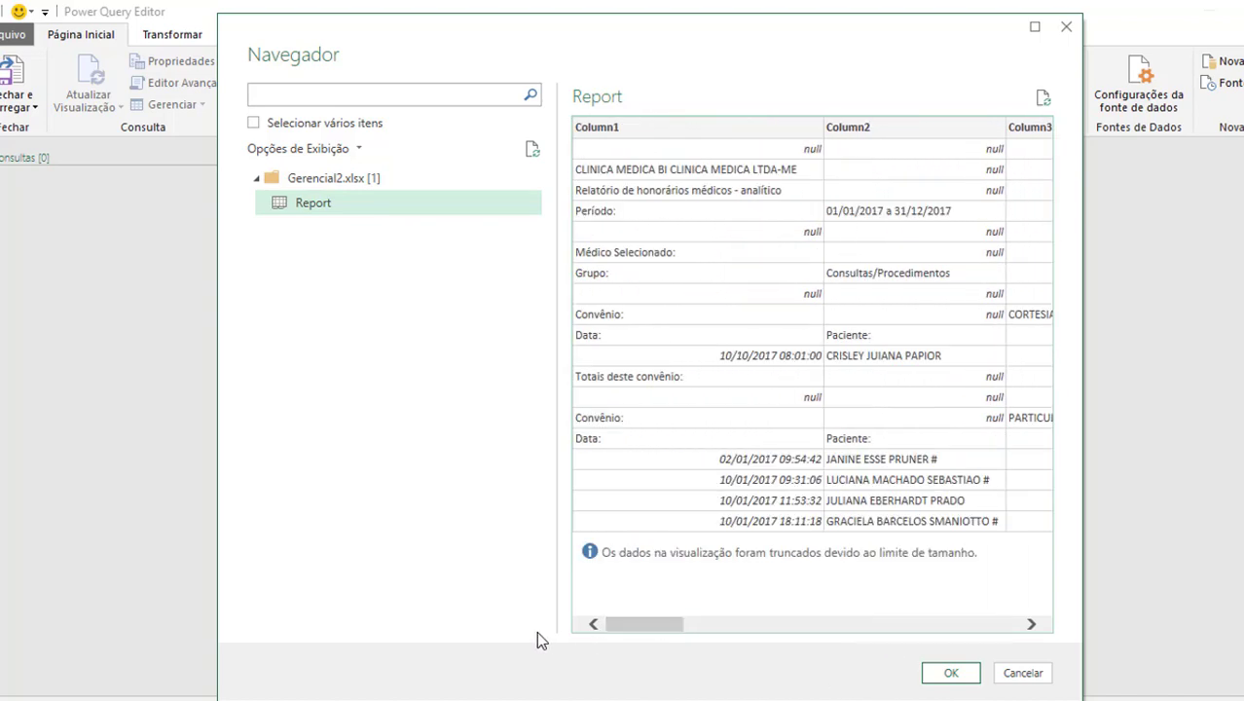
{"action": "left_click", "coordinate": [948, 673]}
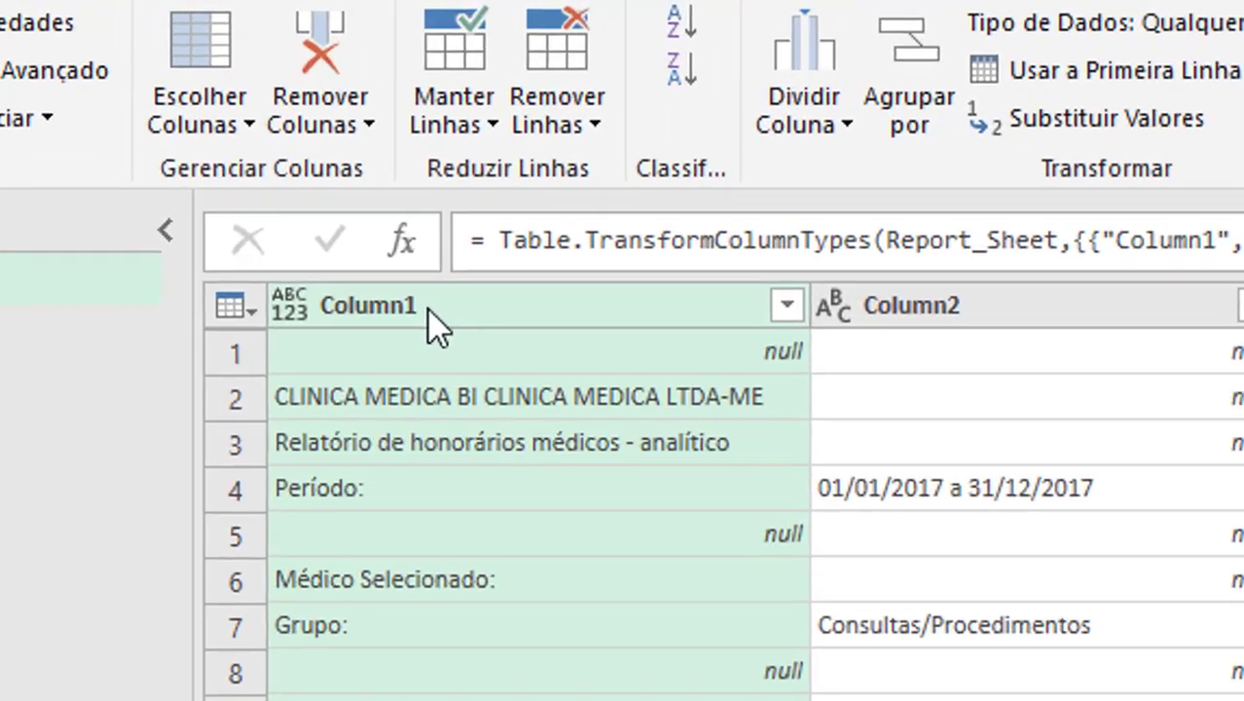
Step: Rename Column1 to DATA_ATENDIMENTO and Column2 to PACIENTE
{"action": "double_click", "coordinate": [226, 164]}
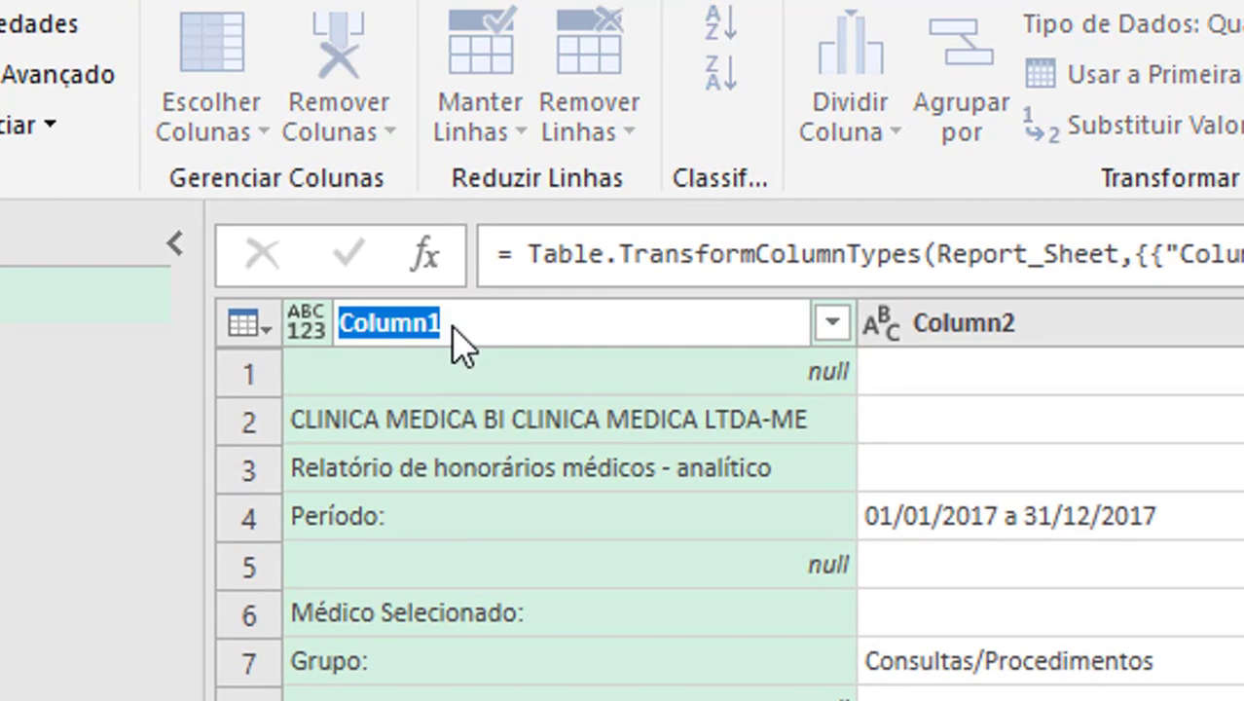
{"action": "type", "text": "DATA"}
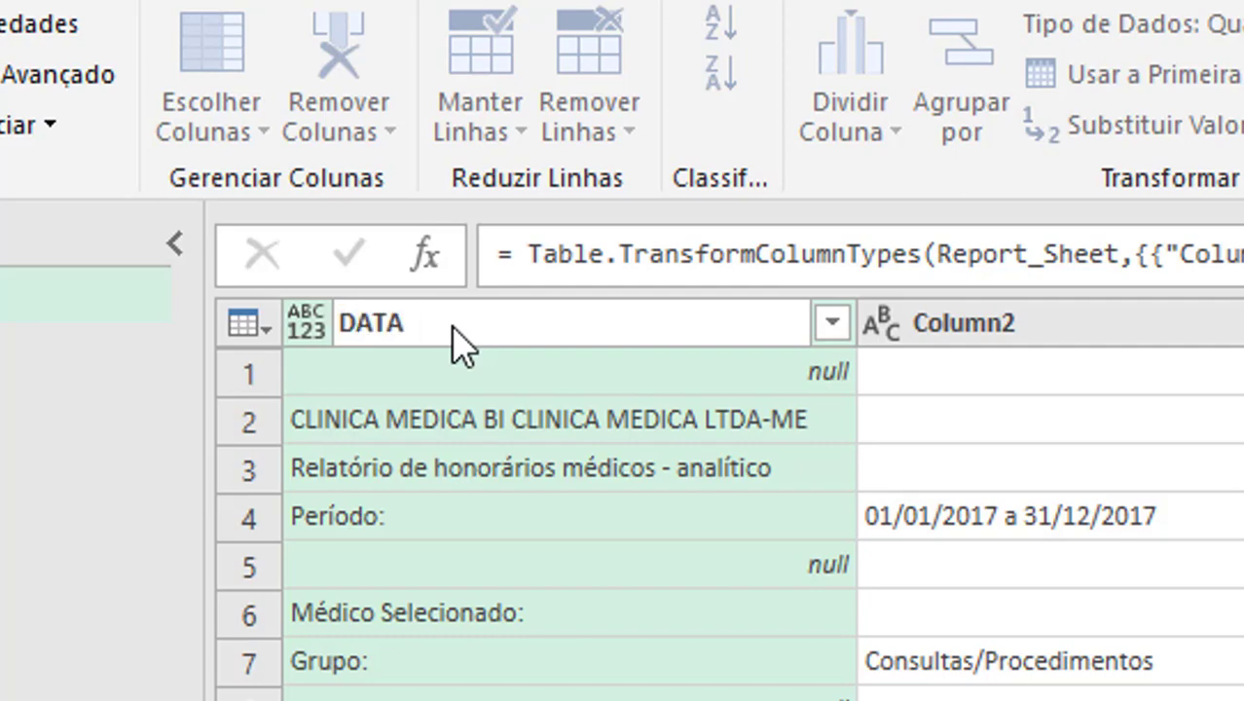
{"action": "type", "text": "_ATENDI"}
{"action": "type", "text": "MENTO"}
{"action": "key", "text": "Return"}
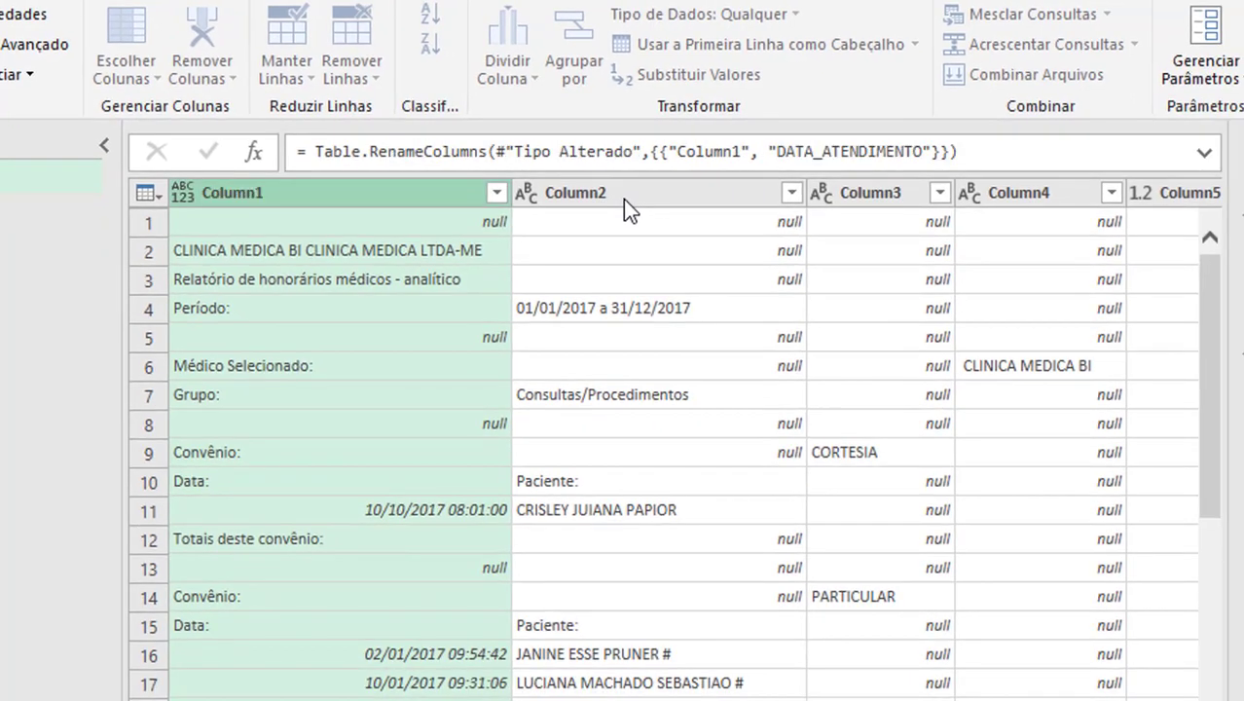
{"action": "double_click", "coordinate": [623, 199]}
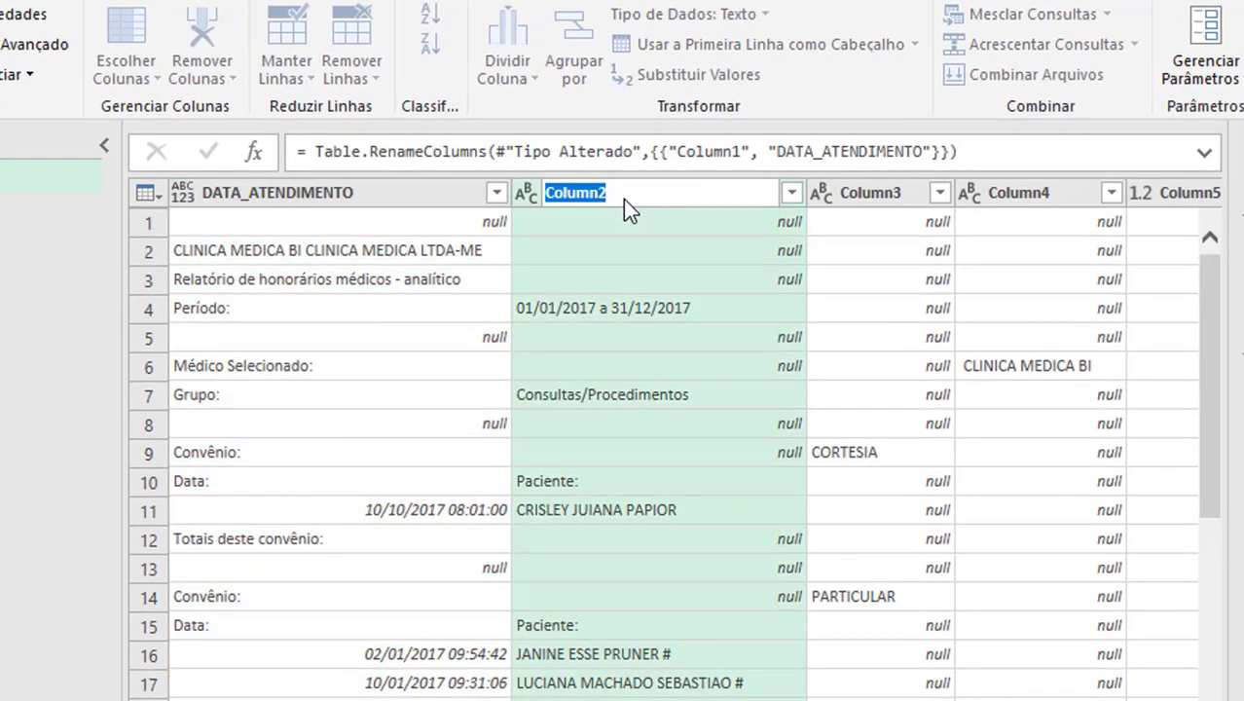
{"action": "type", "text": "P"}
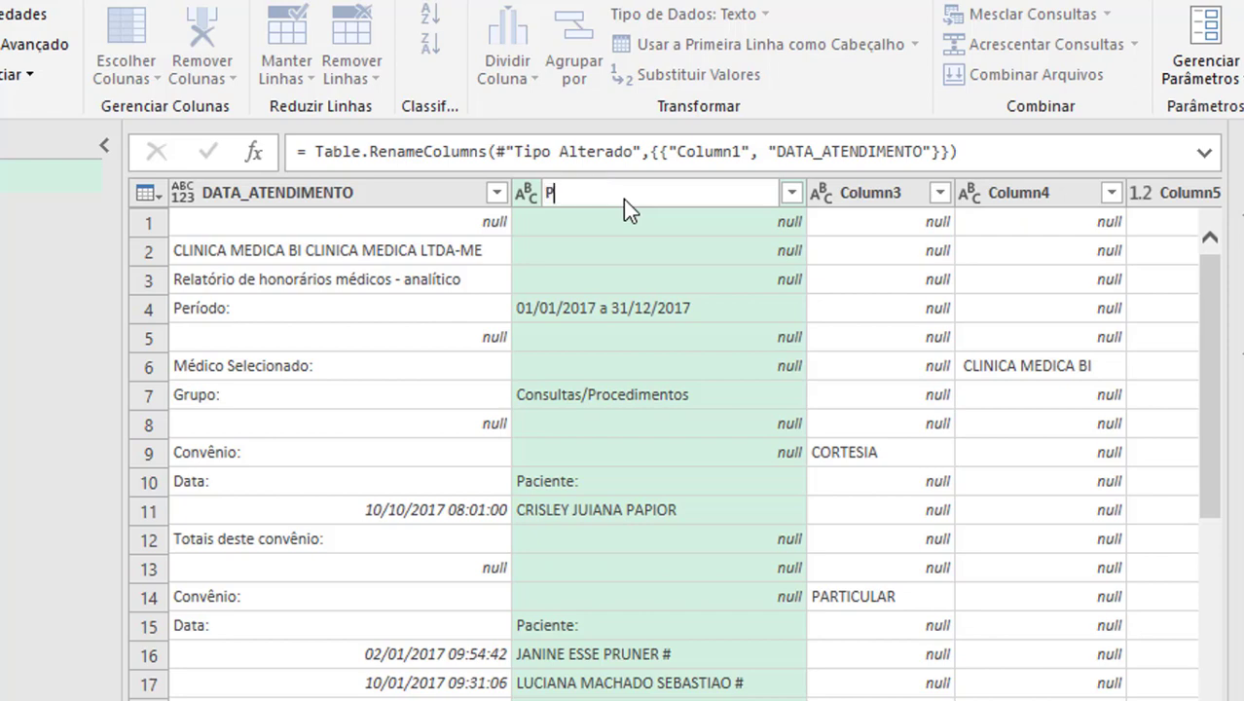
{"action": "type", "text": "ACIENTE"}
{"action": "key", "text": "Return"}
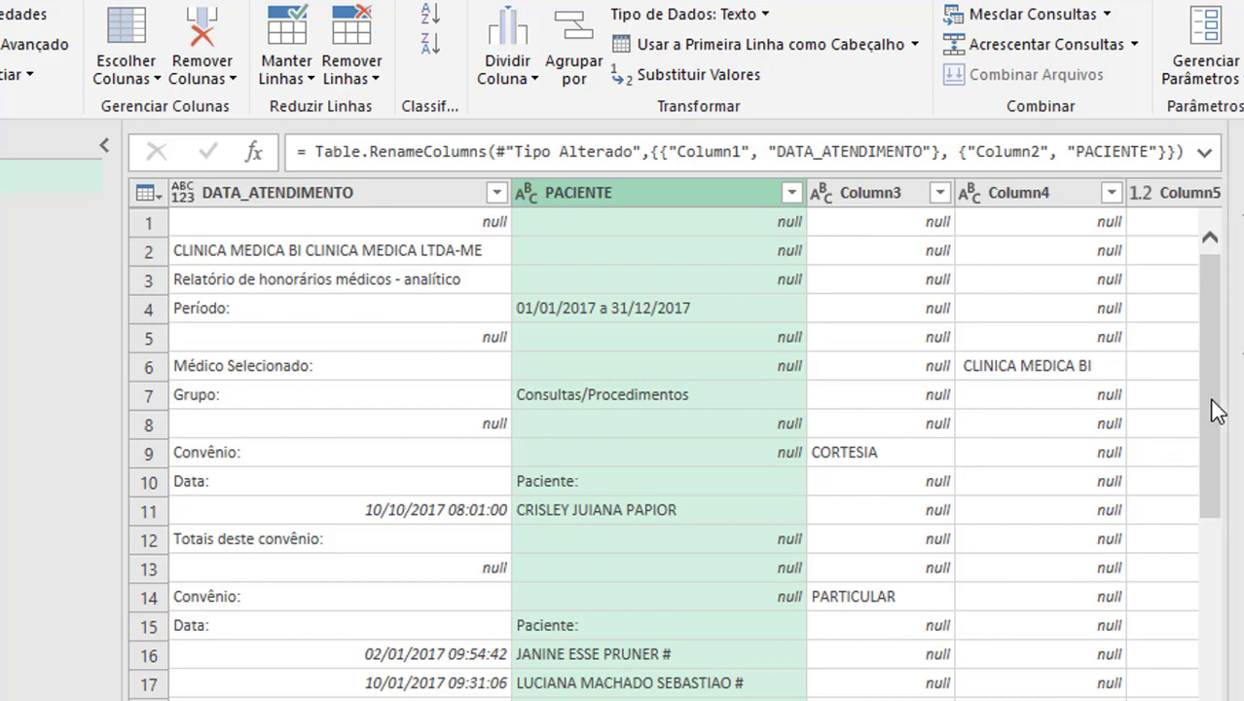
Step: Scroll through the Report query rows to the end and back to the top, then show the Transformar ribbon
{"action": "left_click_drag", "start_coordinate": [1212, 409], "coordinate": [1204, 699]}
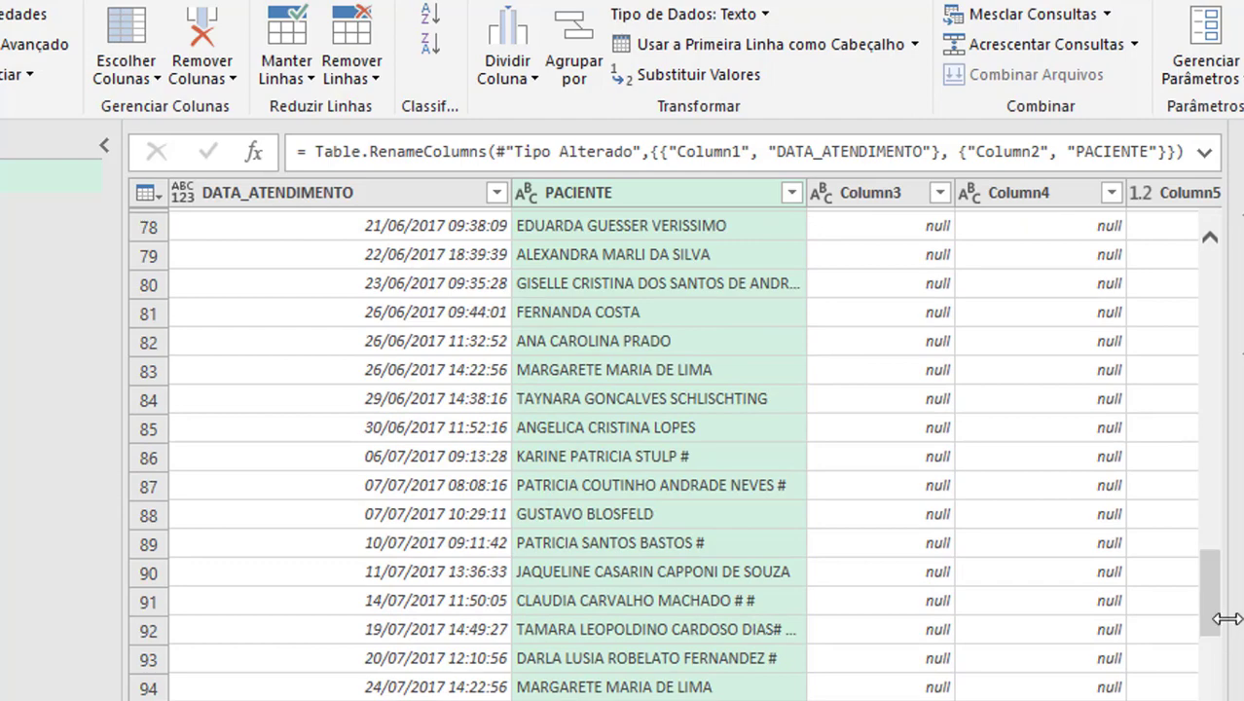
{"action": "left_click_drag", "start_coordinate": [1209, 594], "coordinate": [1210, 696]}
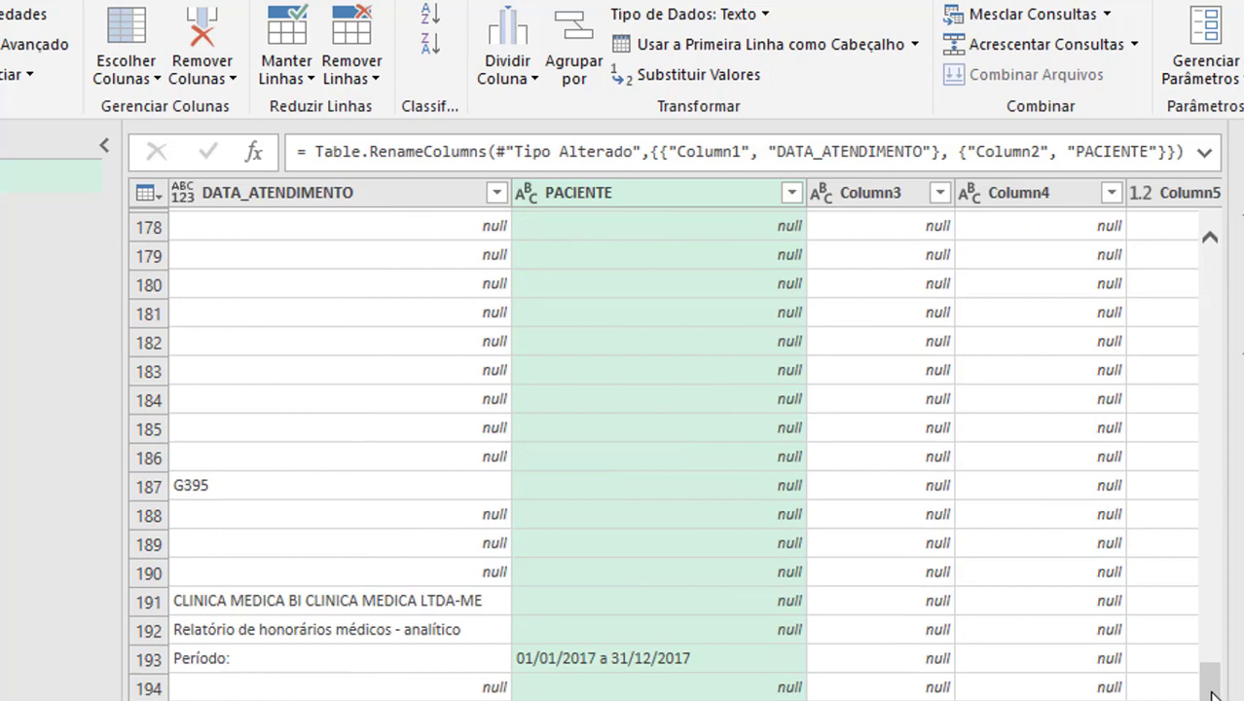
{"action": "left_click_drag", "start_coordinate": [1213, 695], "coordinate": [1211, 246]}
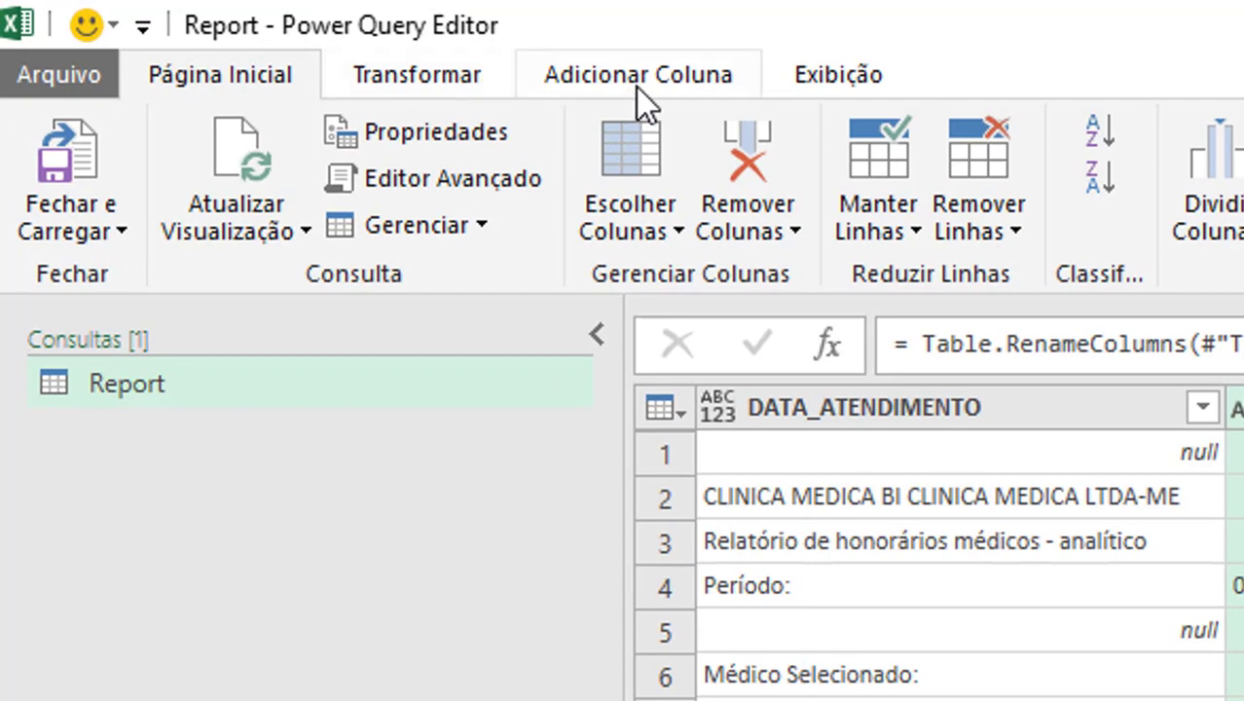
{"action": "left_click", "coordinate": [425, 72]}
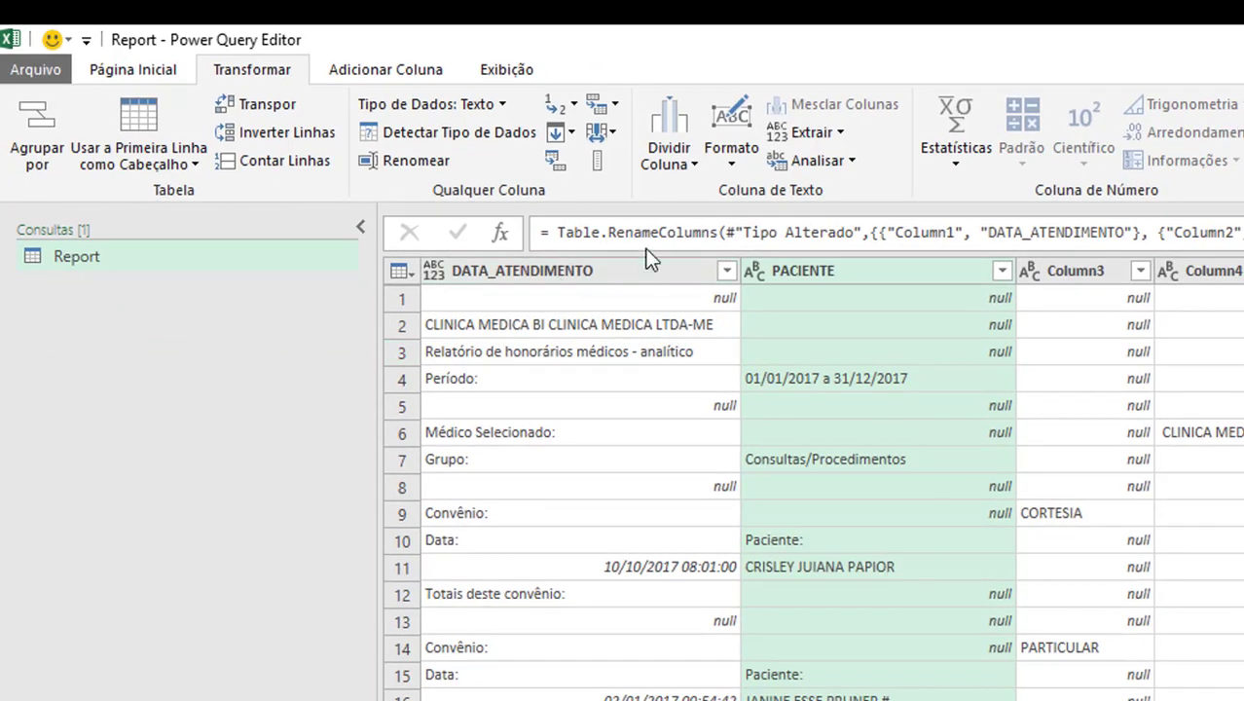
{"action": "left_click", "coordinate": [398, 135]}
{"action": "left_click", "coordinate": [372, 70]}
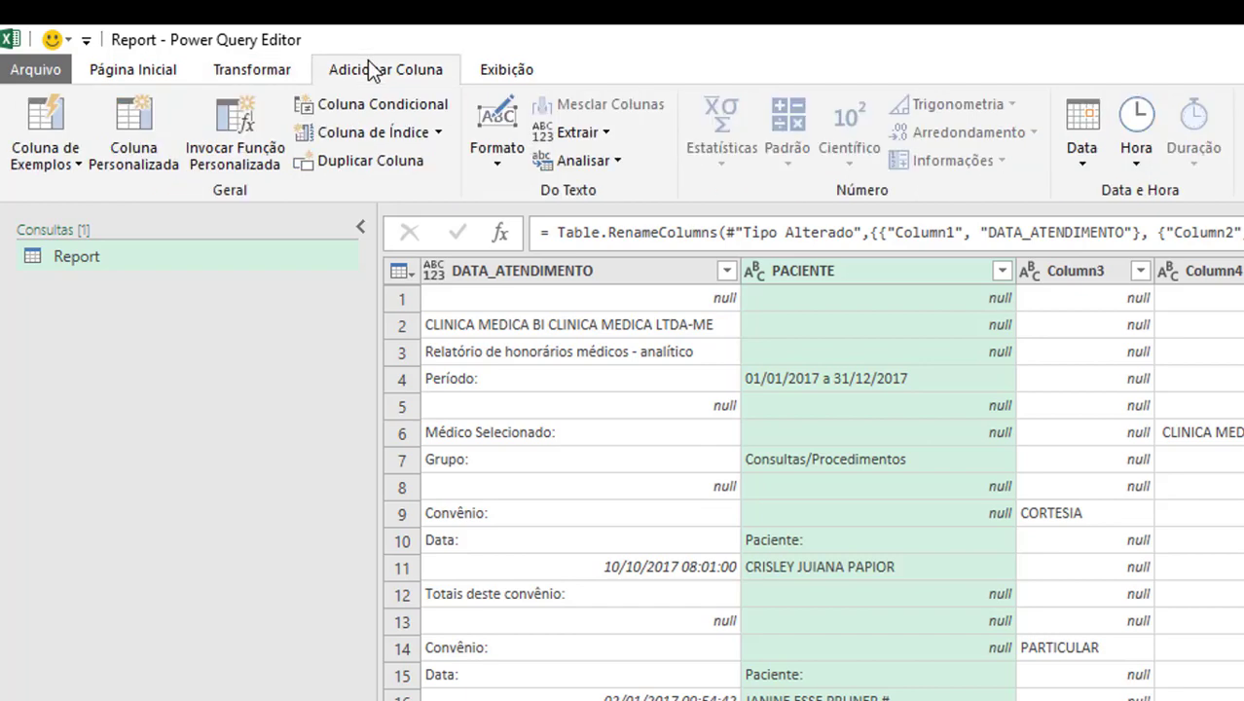
{"action": "left_click", "coordinate": [291, 71]}
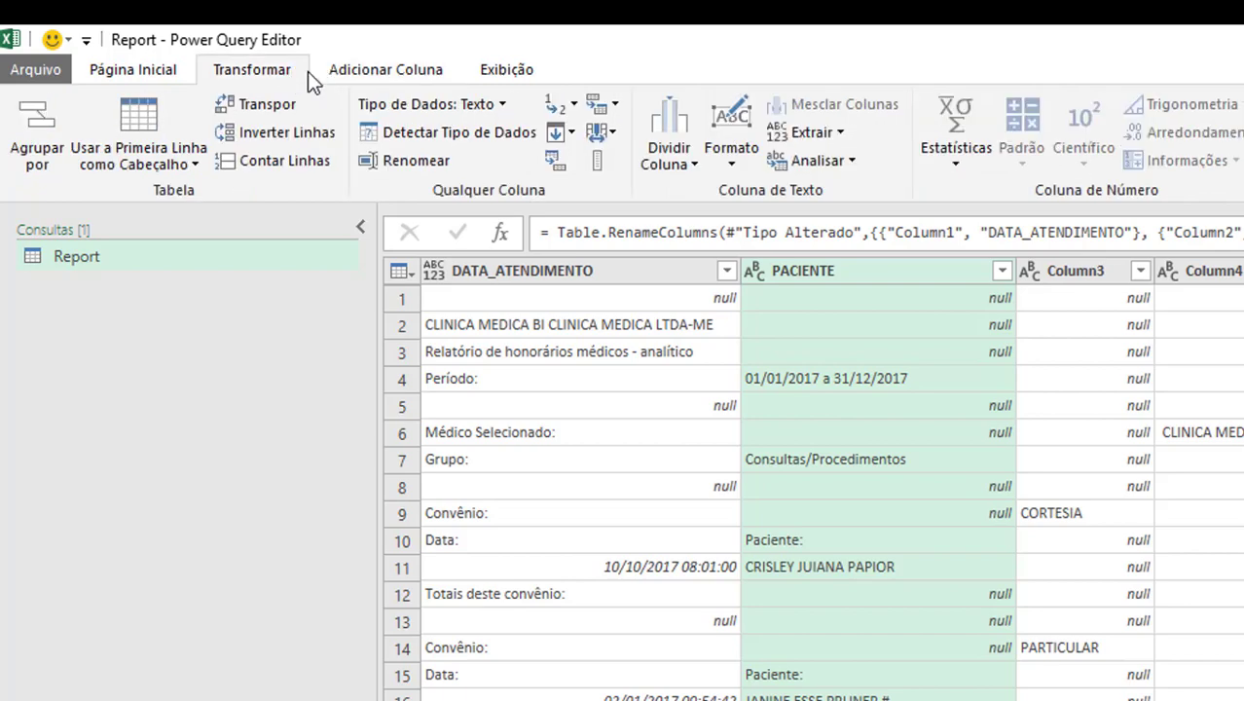
{"action": "left_click", "coordinate": [378, 78]}
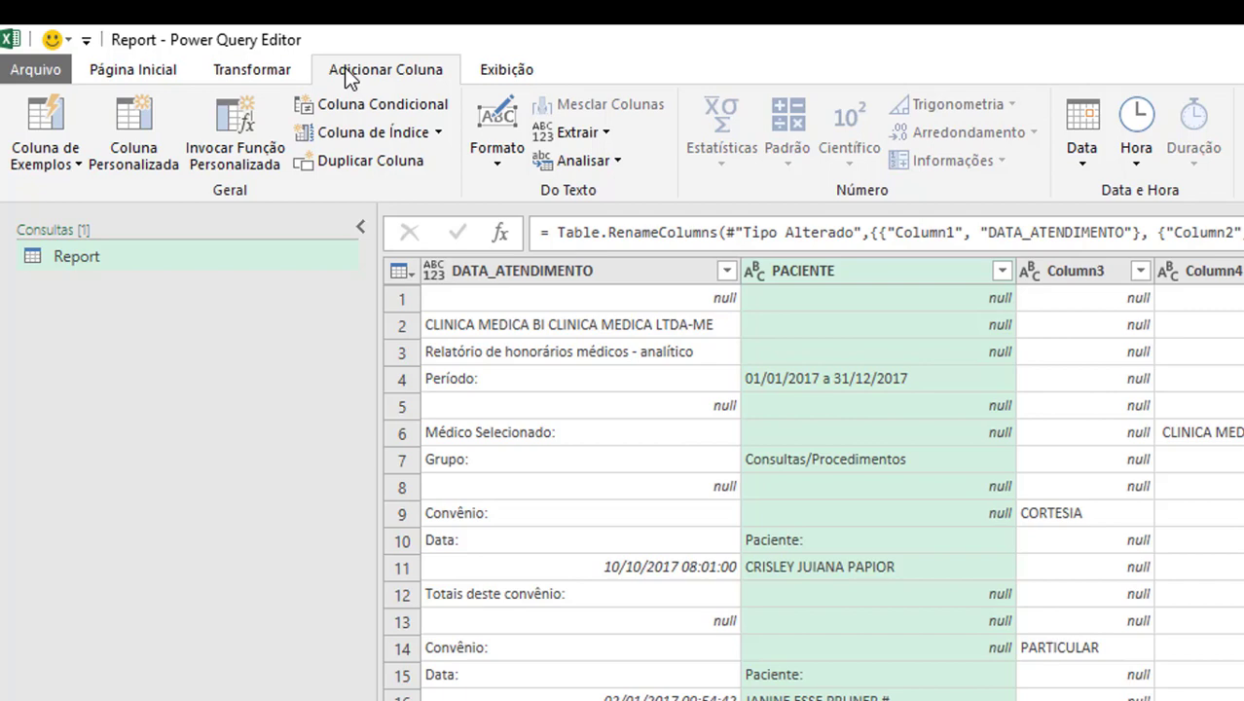
{"action": "left_click", "coordinate": [264, 77]}
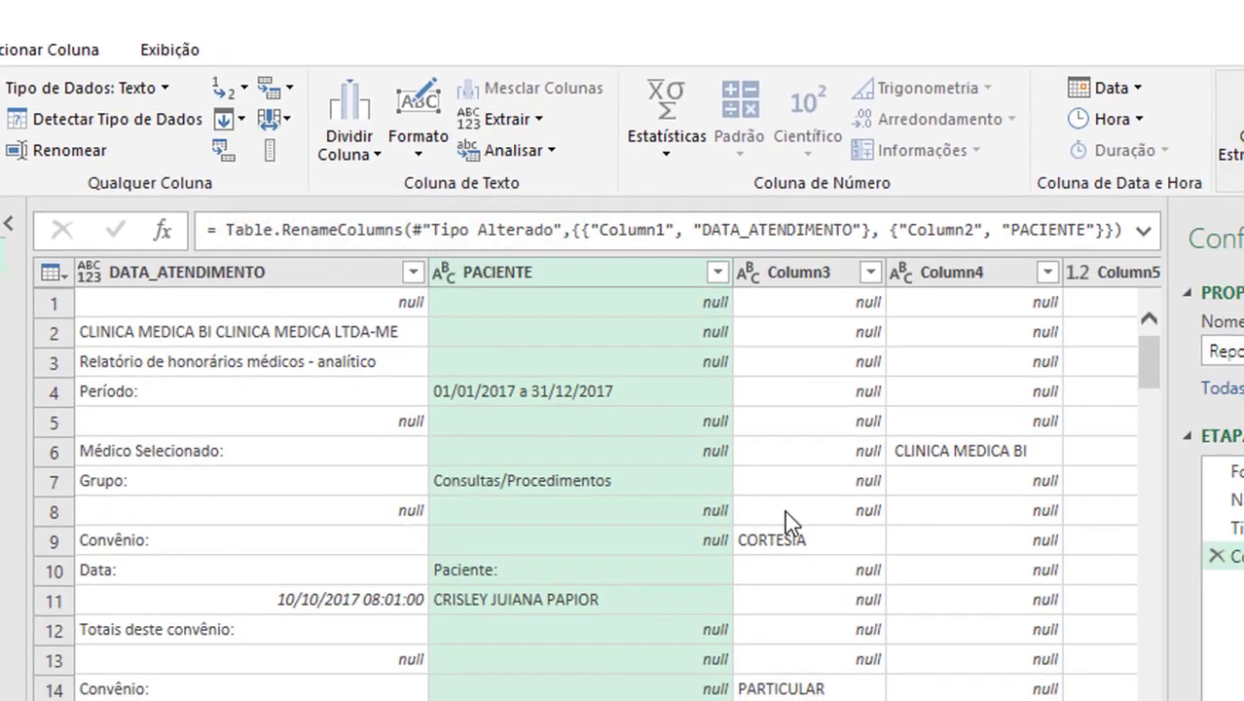
Step: Fill Column3 down through the empty rows and rename it CONVÊNIO
{"action": "left_click", "coordinate": [796, 511]}
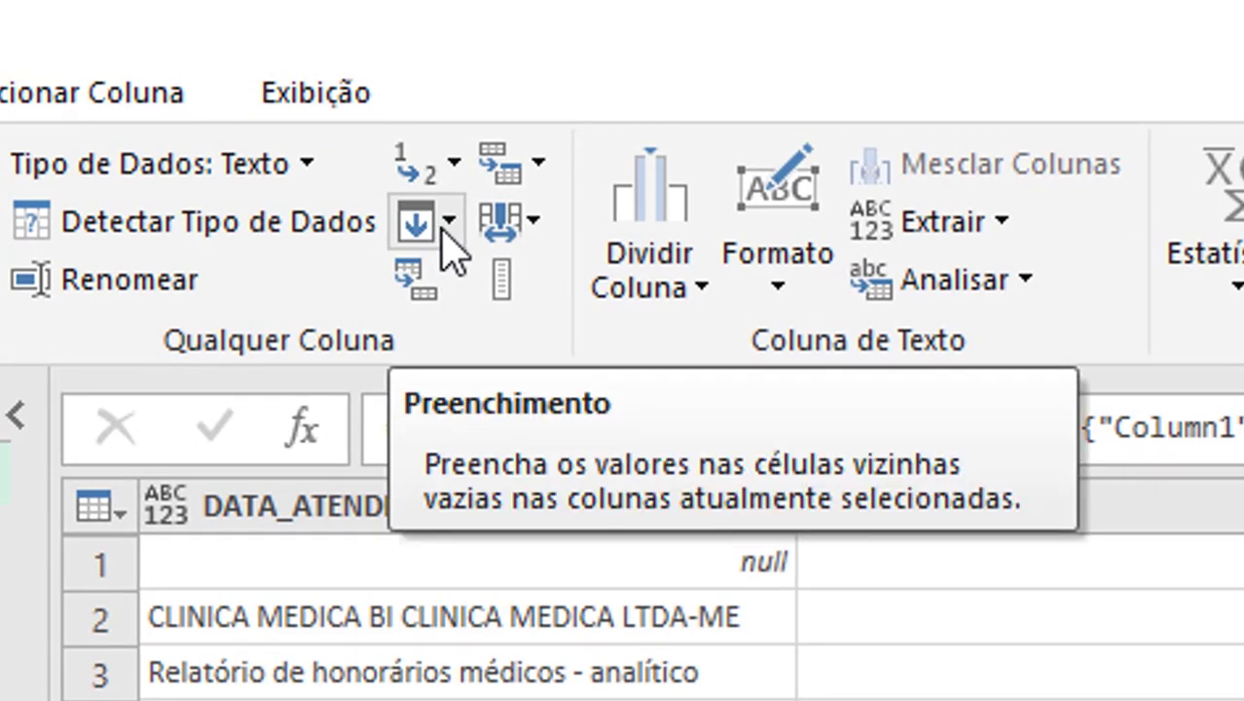
{"action": "left_click", "coordinate": [449, 250]}
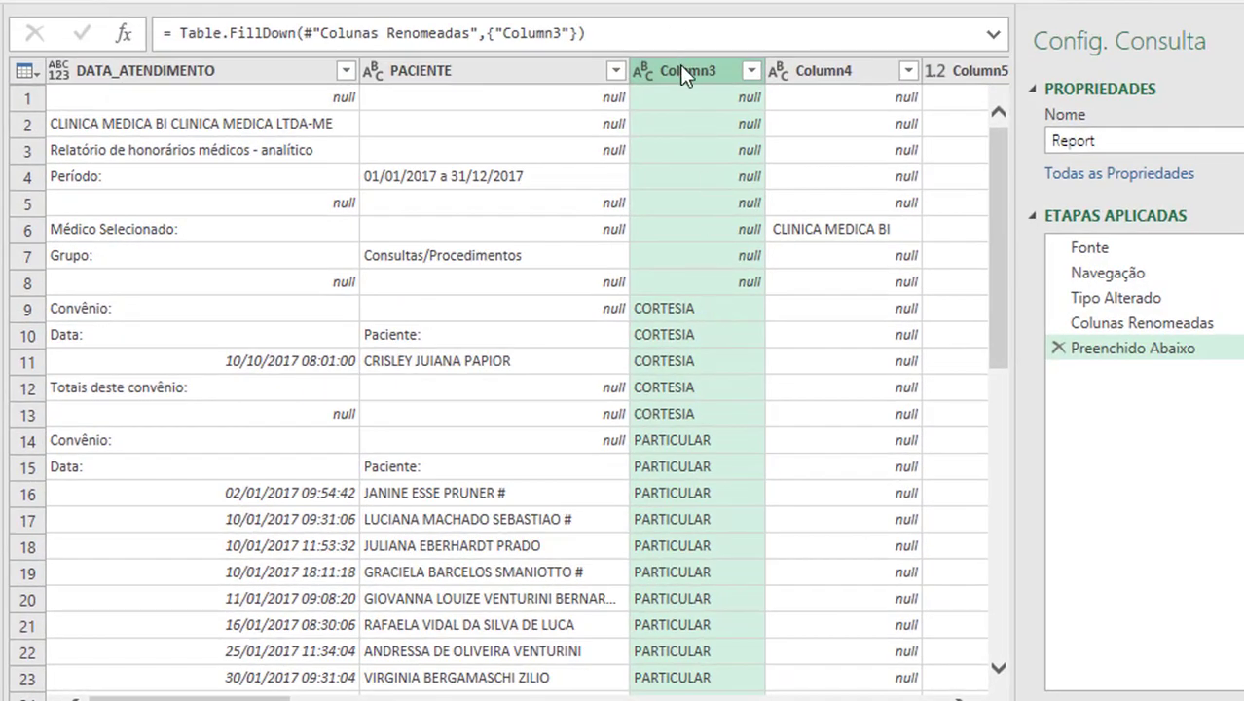
{"action": "double_click", "coordinate": [685, 73]}
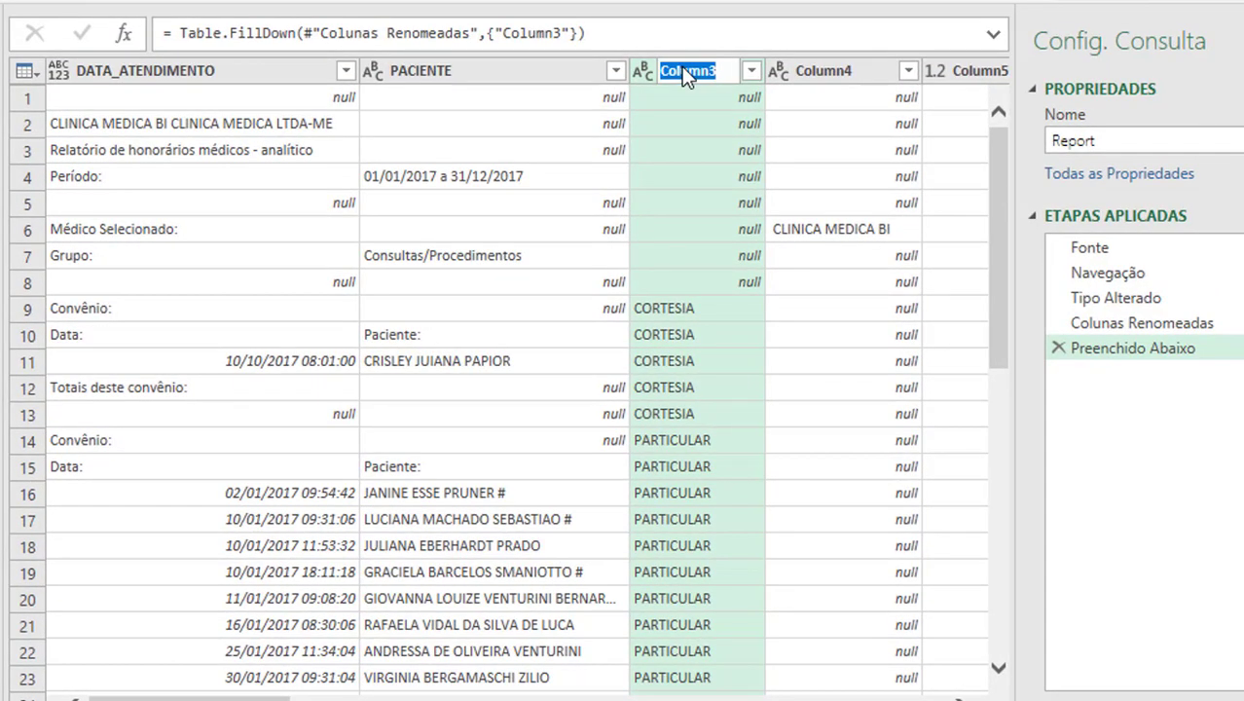
{"action": "type", "text": "CONVÊNIO"}
{"action": "key", "text": "Return"}
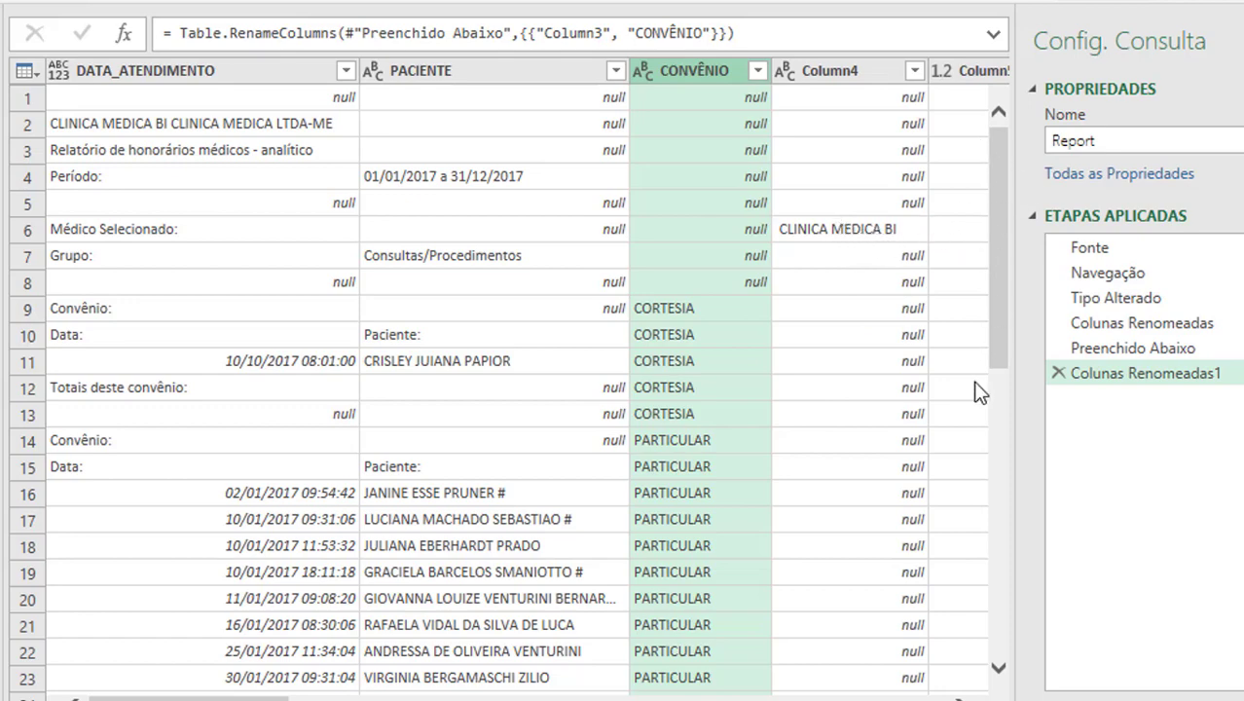
Step: Fill Column4 down with the doctor name and rename it MÉDICO
{"action": "left_click", "coordinate": [872, 244]}
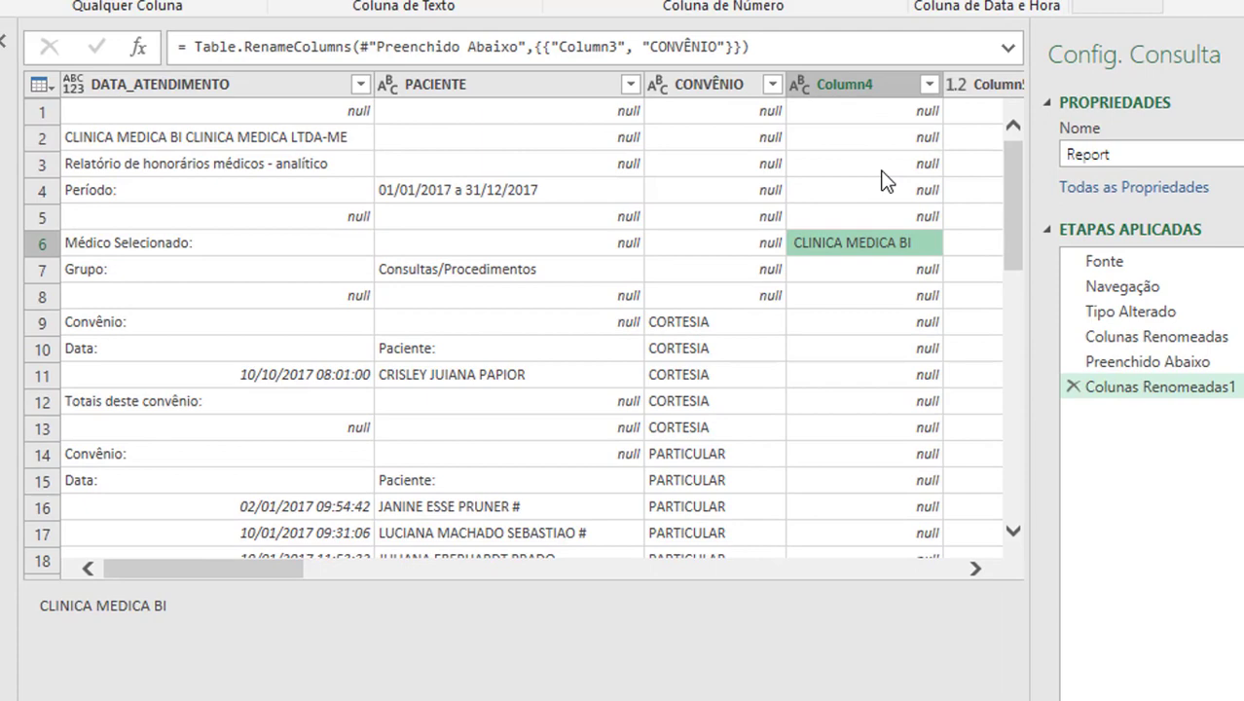
{"action": "left_click", "coordinate": [1015, 293]}
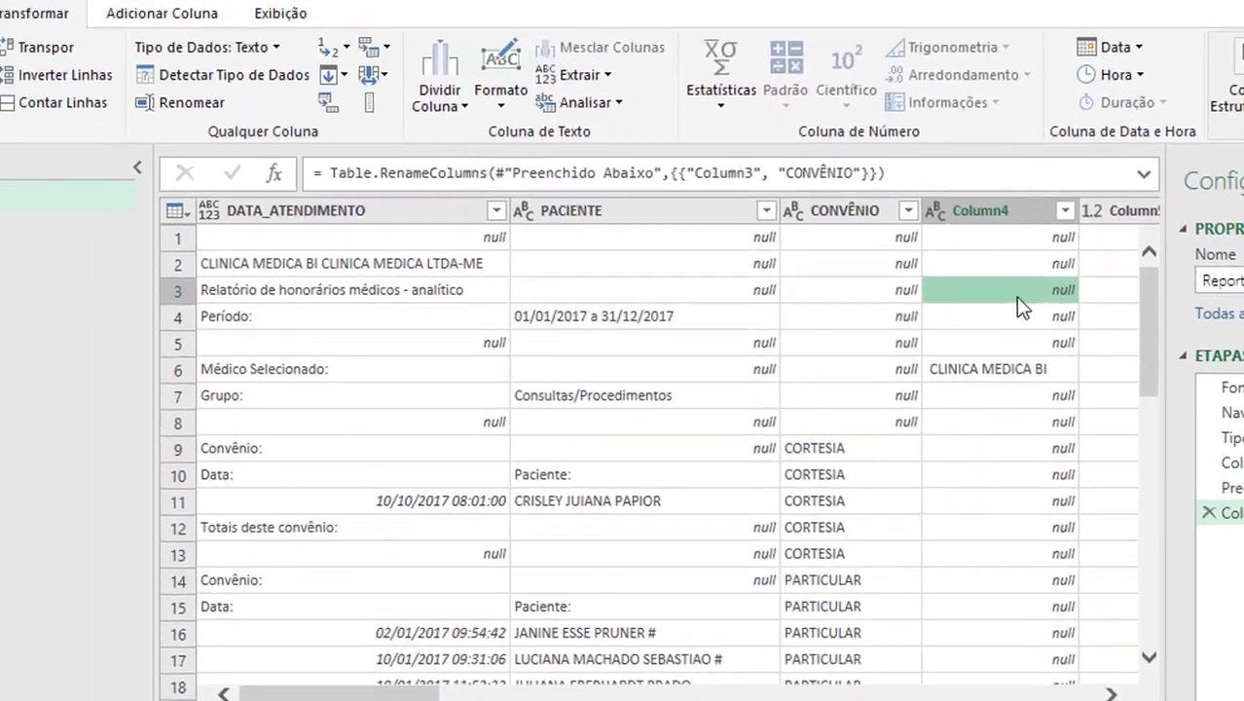
{"action": "left_click", "coordinate": [344, 75]}
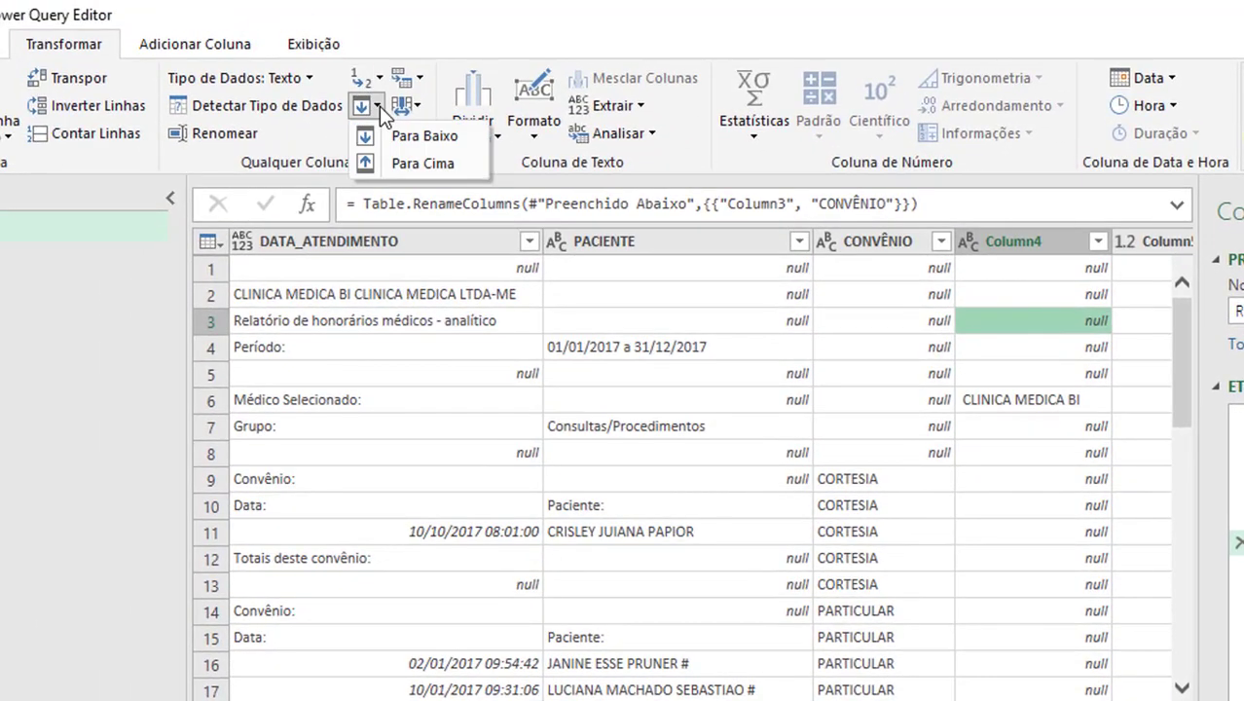
{"action": "left_click", "coordinate": [426, 137]}
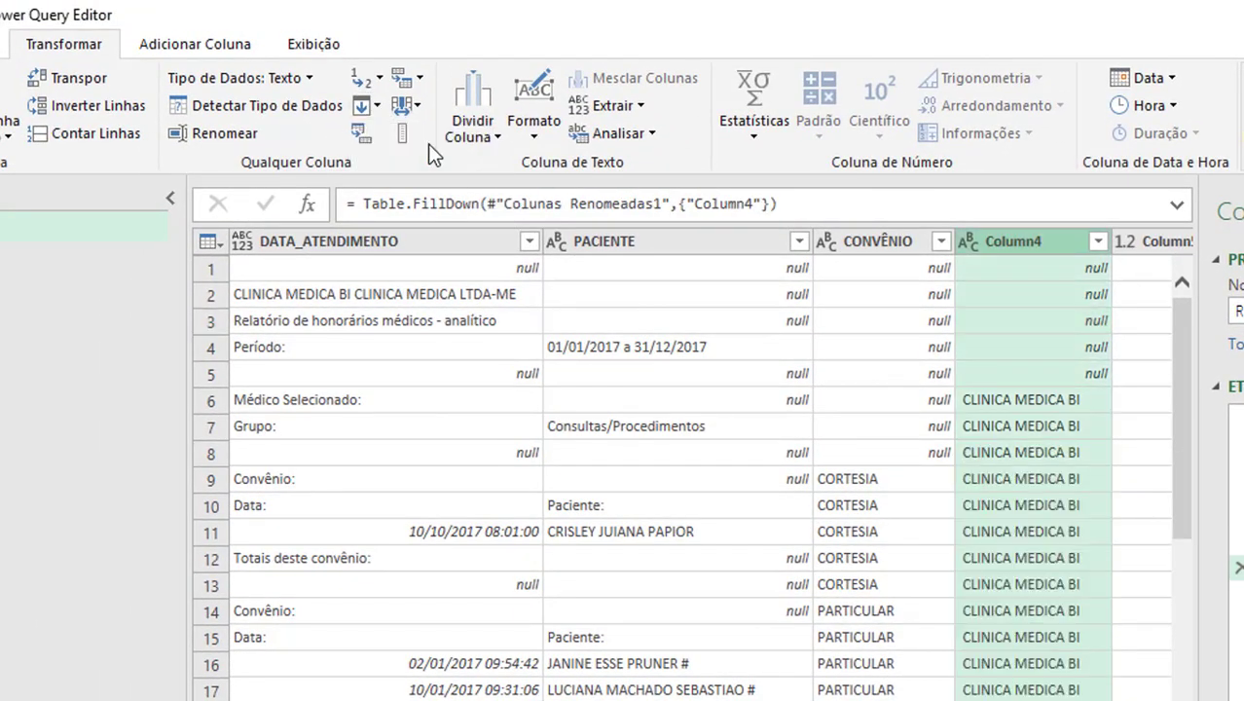
{"action": "double_click", "coordinate": [1037, 243]}
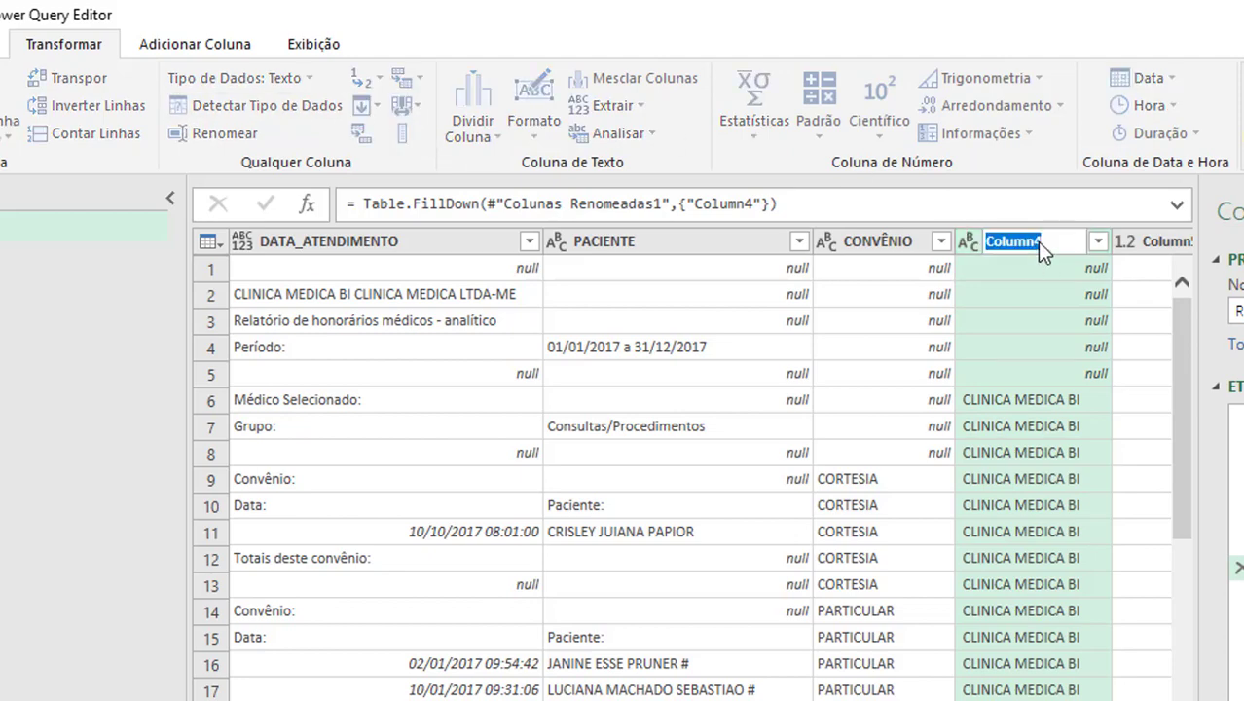
{"action": "type", "text": "MÉDICO"}
{"action": "key", "text": "Return"}
{"action": "scroll", "coordinate": [477, 234], "scroll_direction": "right", "scroll_amount": 3}
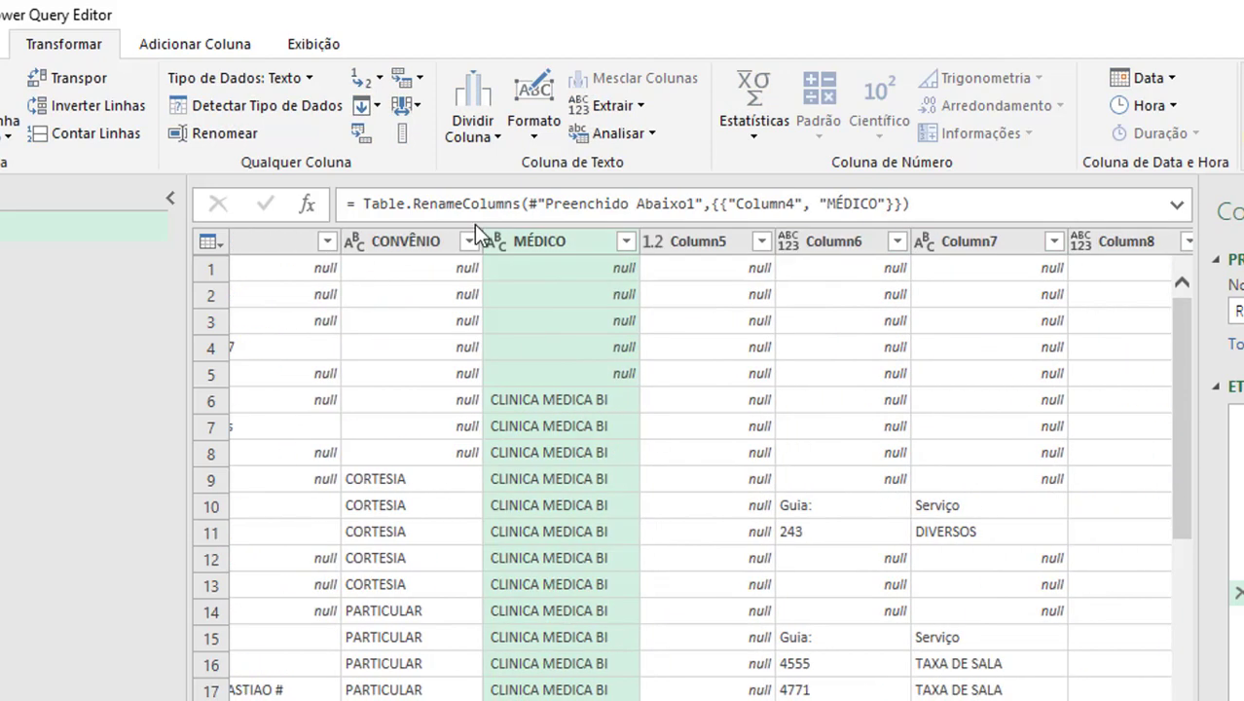
{"action": "left_click", "coordinate": [764, 240]}
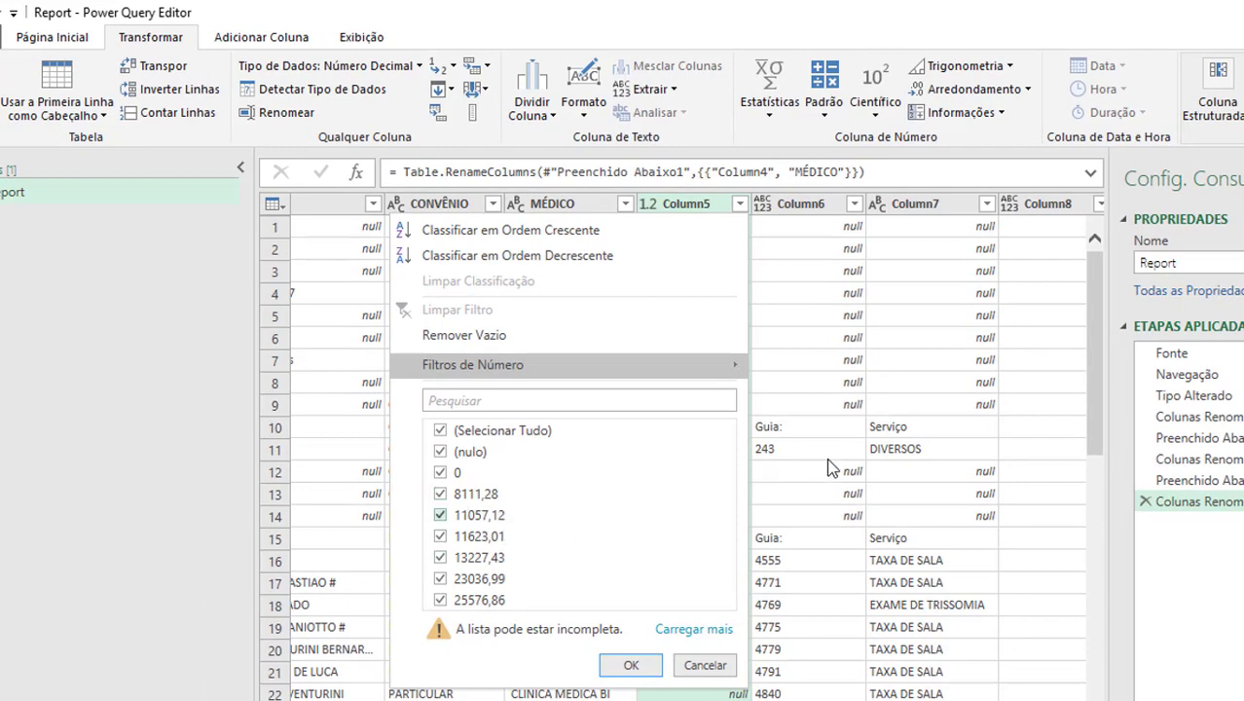
{"action": "left_click", "coordinate": [838, 455]}
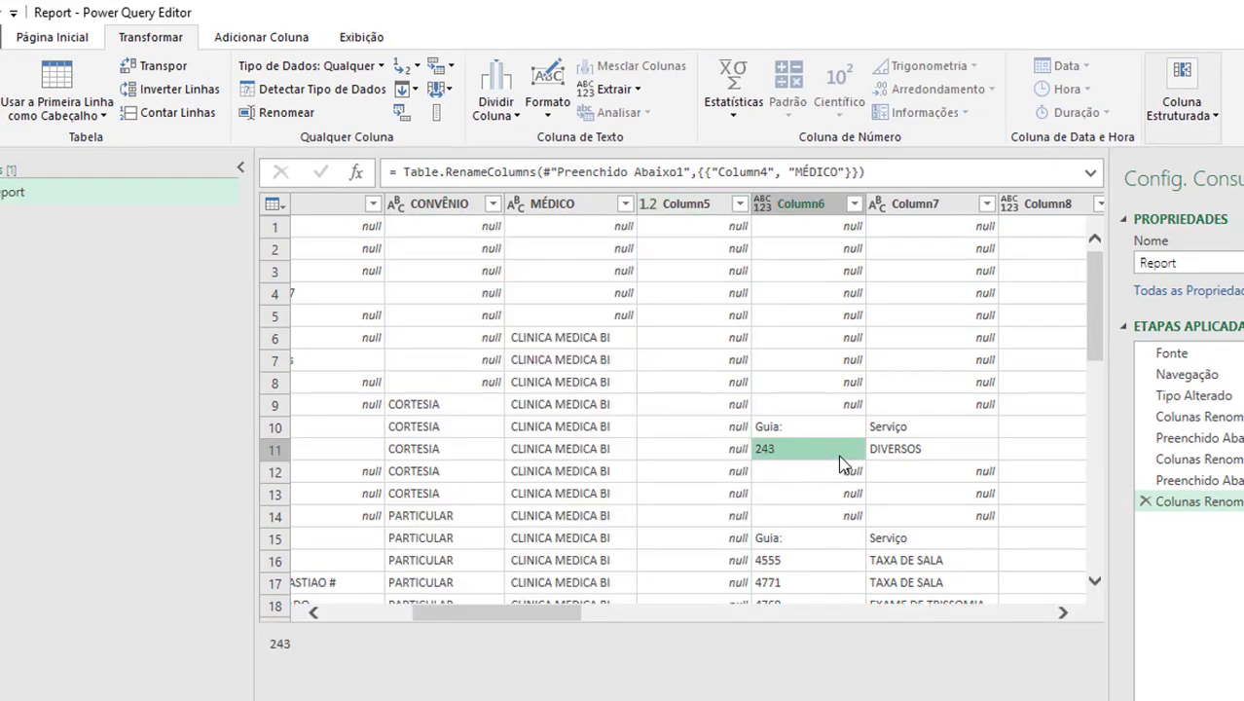
{"action": "key", "text": "Down"}
{"action": "key", "text": "Down"}
{"action": "key", "text": "Down"}
{"action": "key", "text": "Down"}
{"action": "key", "text": "Down"}
{"action": "key", "text": "Down"}
{"action": "key", "text": "Down"}
{"action": "key", "text": "Down"}
{"action": "key", "text": "Down"}
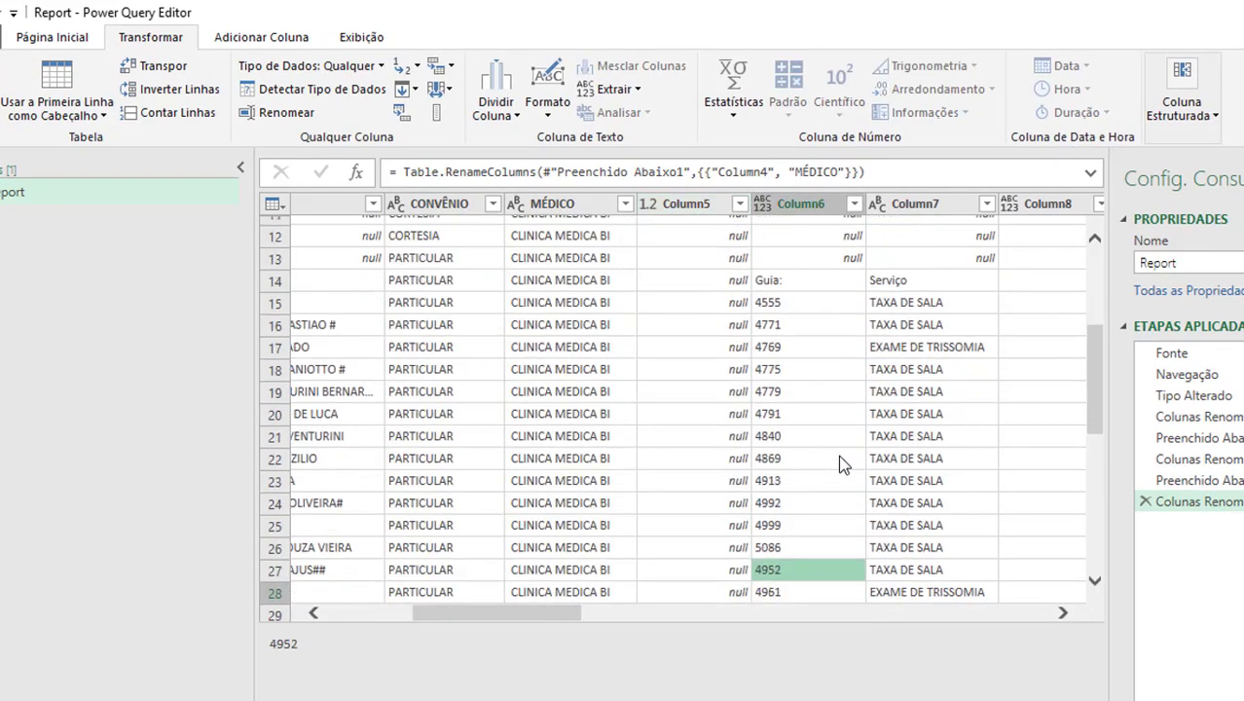
{"action": "key", "text": "Down"}
{"action": "key", "text": "Down"}
{"action": "key", "text": "Down"}
{"action": "key", "text": "Down"}
{"action": "key", "text": "Down"}
{"action": "key", "text": "Down"}
{"action": "key", "text": "Down"}
{"action": "key", "text": "Down"}
{"action": "key", "text": "Down"}
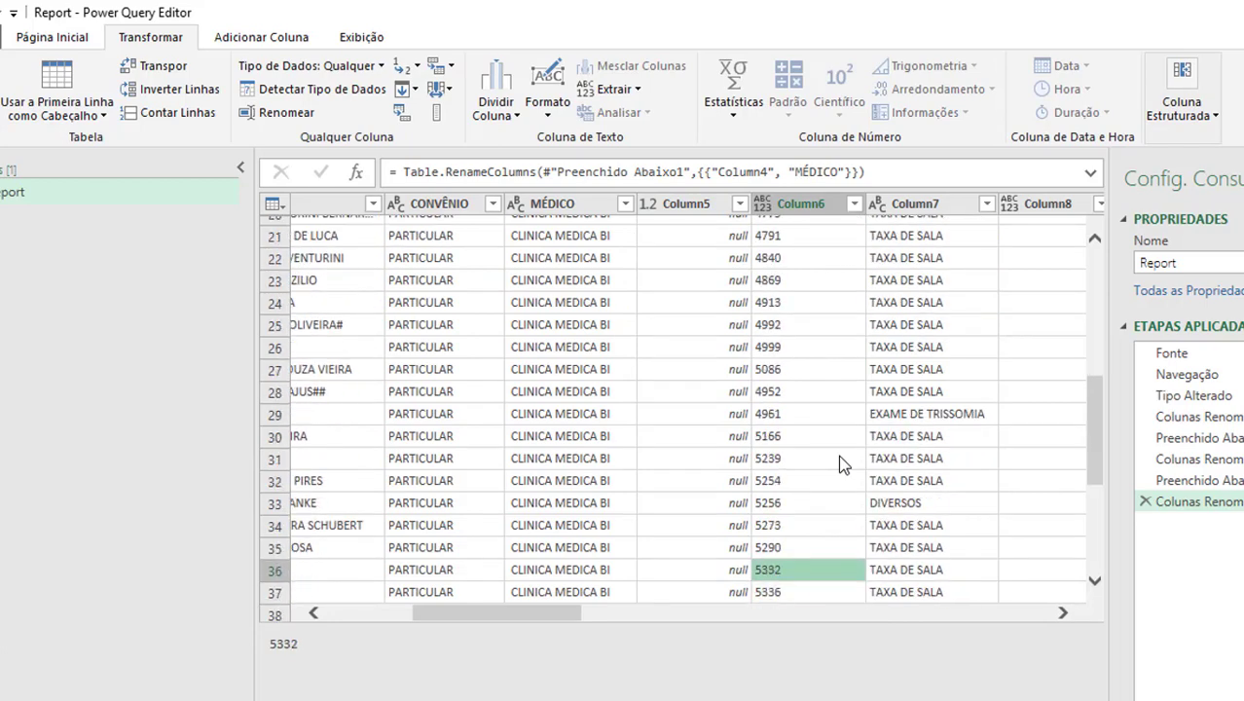
{"action": "key", "text": "Down"}
{"action": "key", "text": "Down"}
{"action": "key", "text": "Down"}
{"action": "key", "text": "Down"}
{"action": "key", "text": "Down"}
{"action": "key", "text": "Down"}
{"action": "key", "text": "Down"}
{"action": "key", "text": "Down"}
{"action": "key", "text": "Down"}
{"action": "key", "text": "Down"}
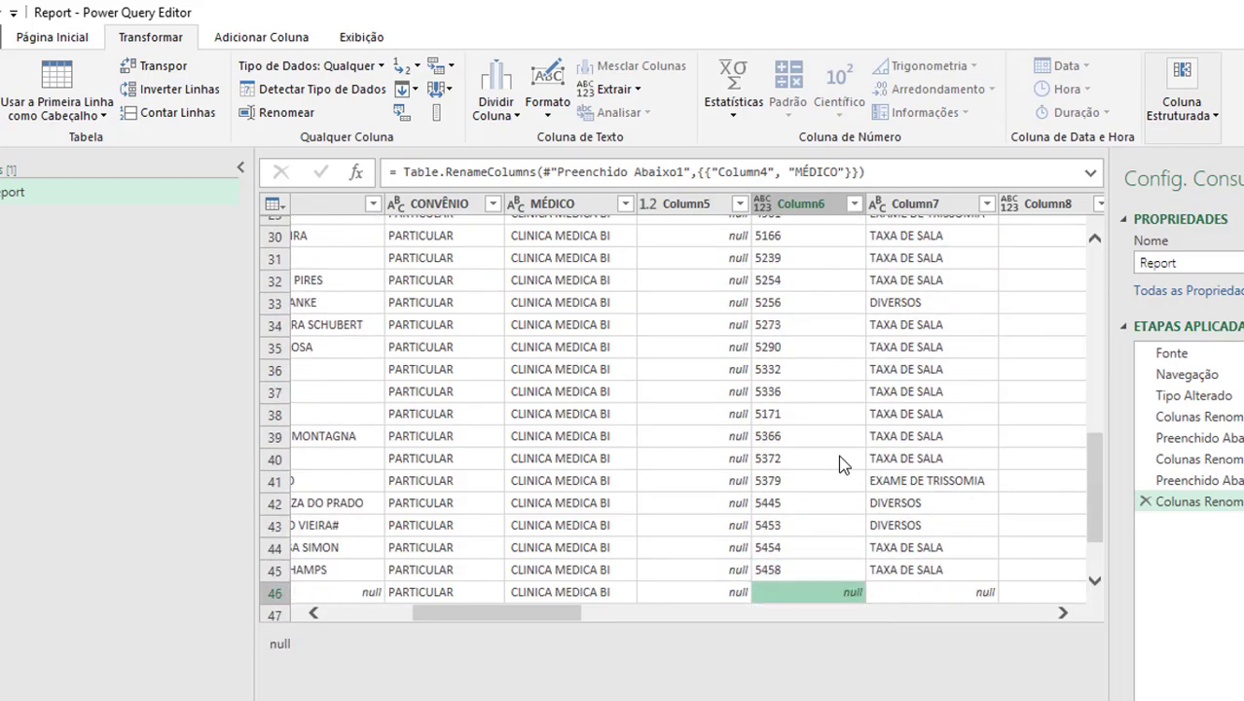
{"action": "key", "text": "Down"}
{"action": "key", "text": "Down"}
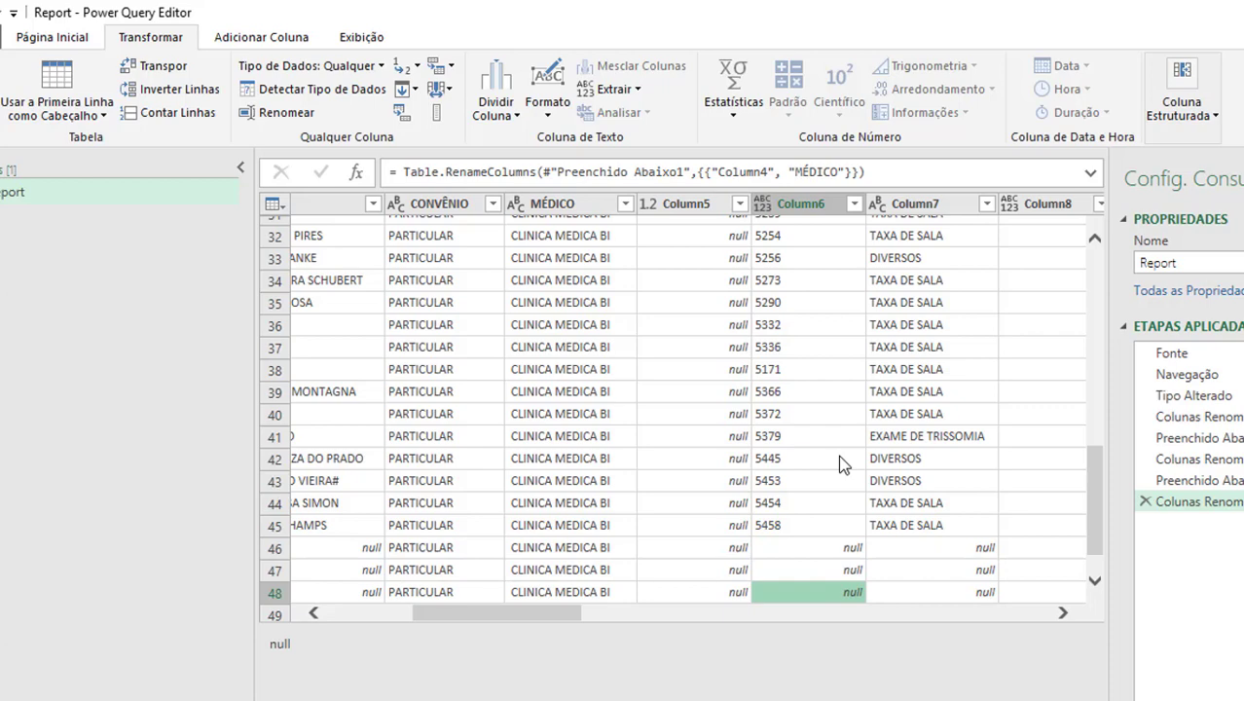
{"action": "left_click_drag", "start_coordinate": [1098, 502], "coordinate": [1130, 218]}
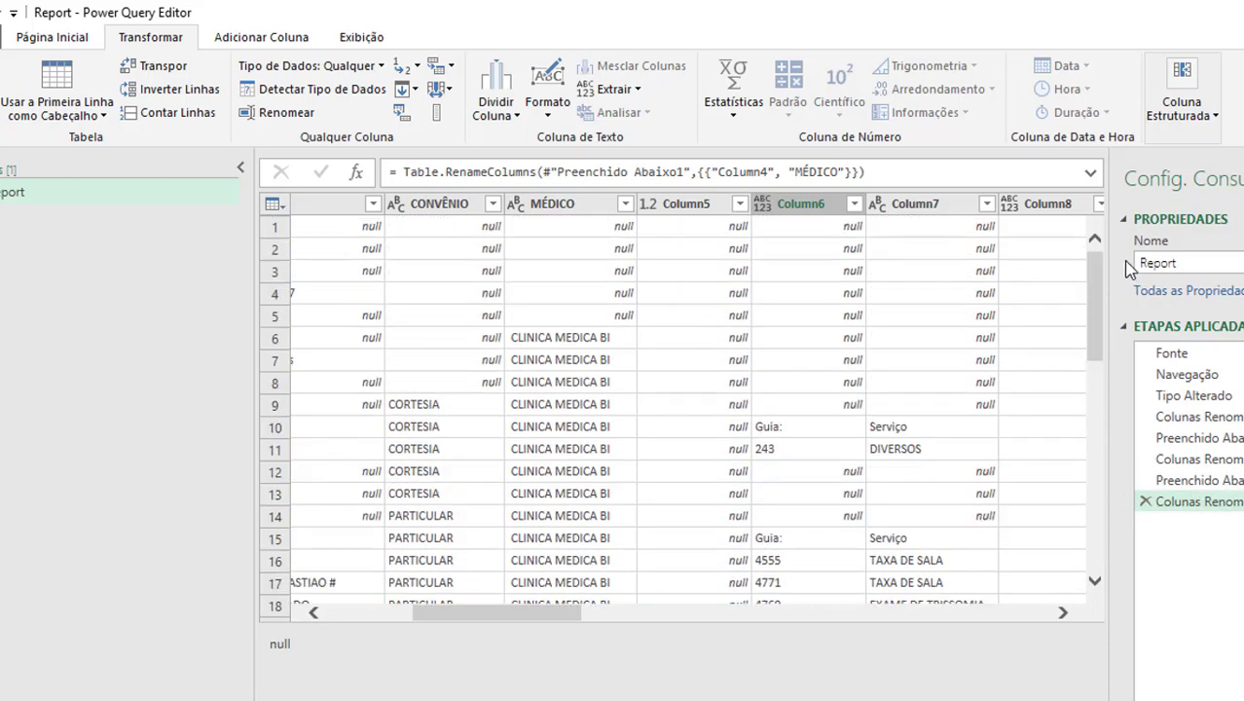
Step: Delete the empty Column5 from the Report query
{"action": "left_click", "coordinate": [691, 216]}
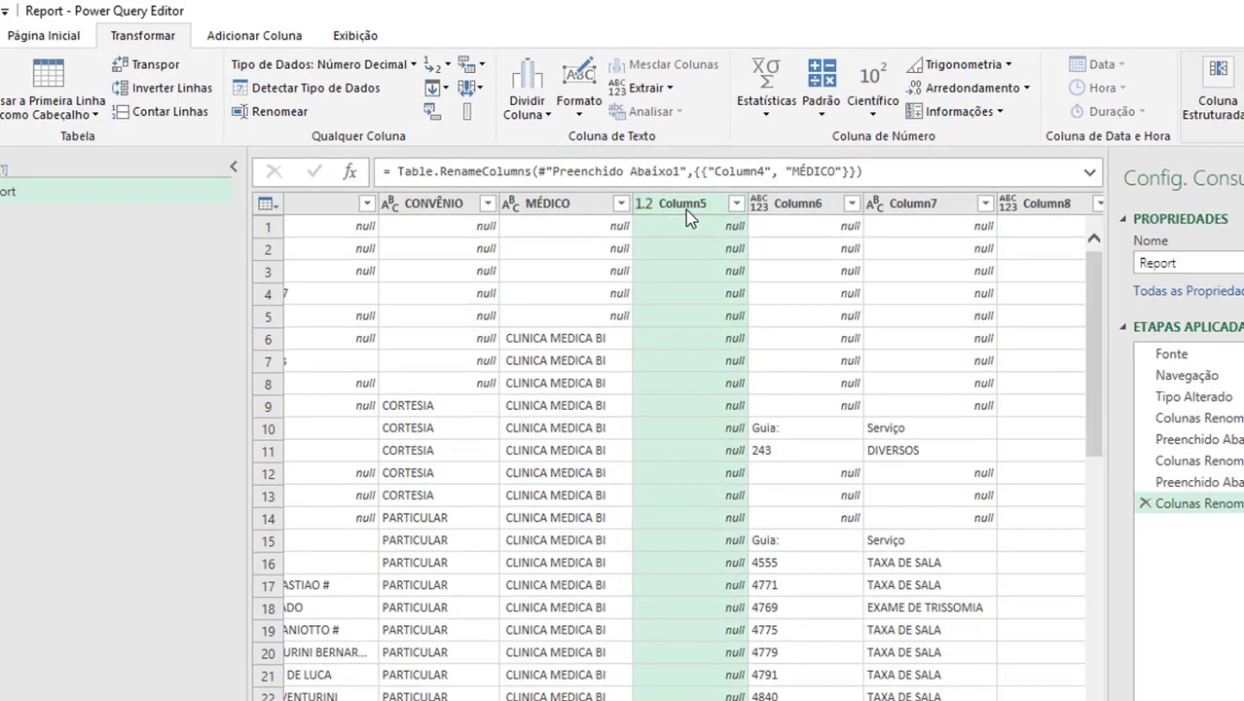
{"action": "right_click", "coordinate": [686, 208]}
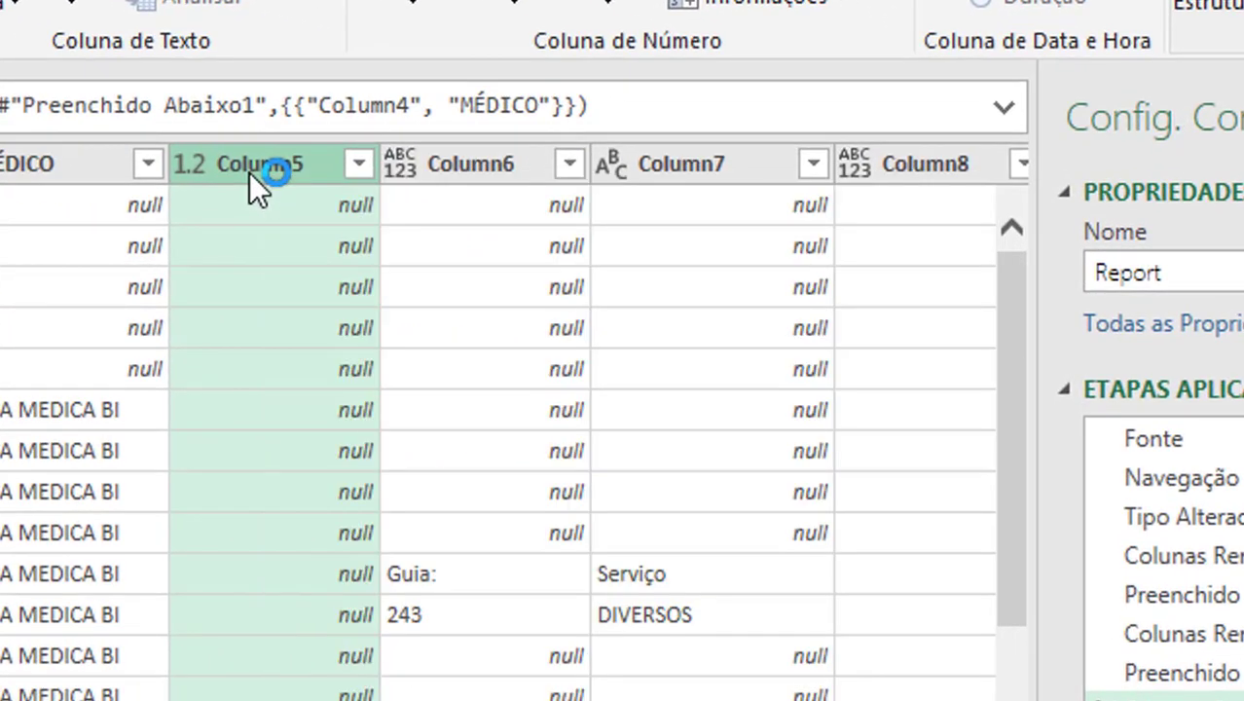
{"action": "right_click", "coordinate": [249, 172]}
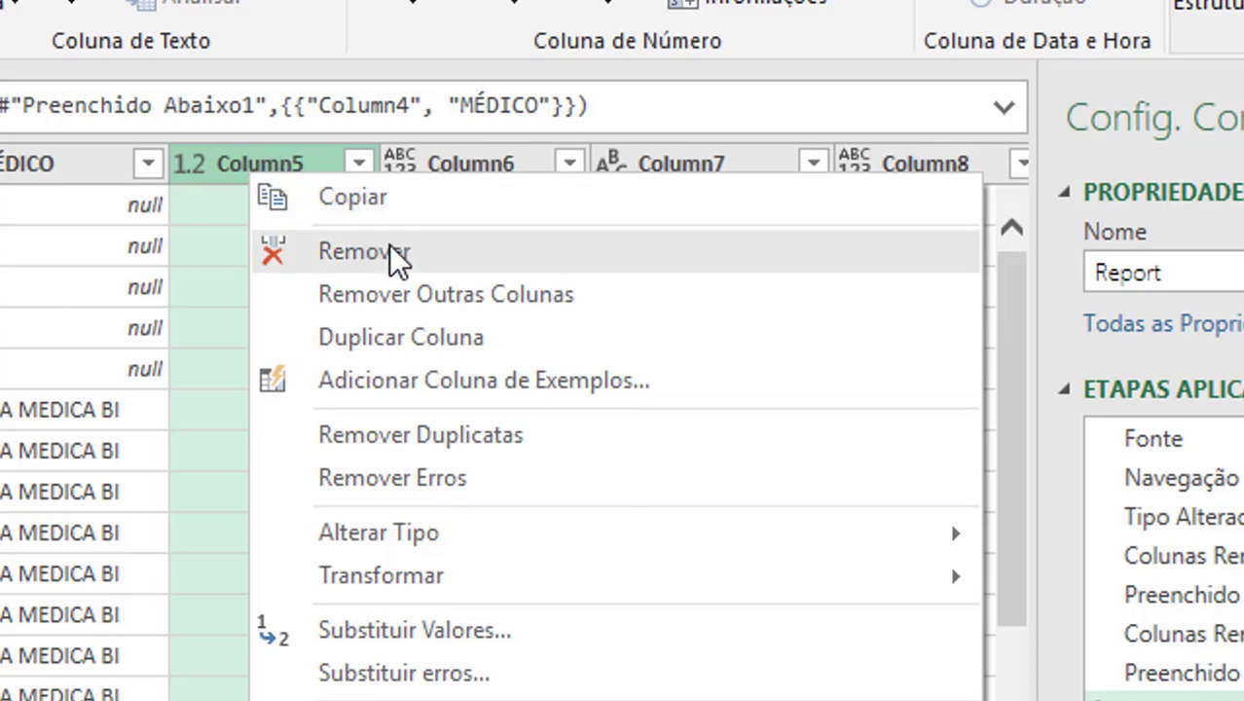
{"action": "left_click", "coordinate": [478, 252]}
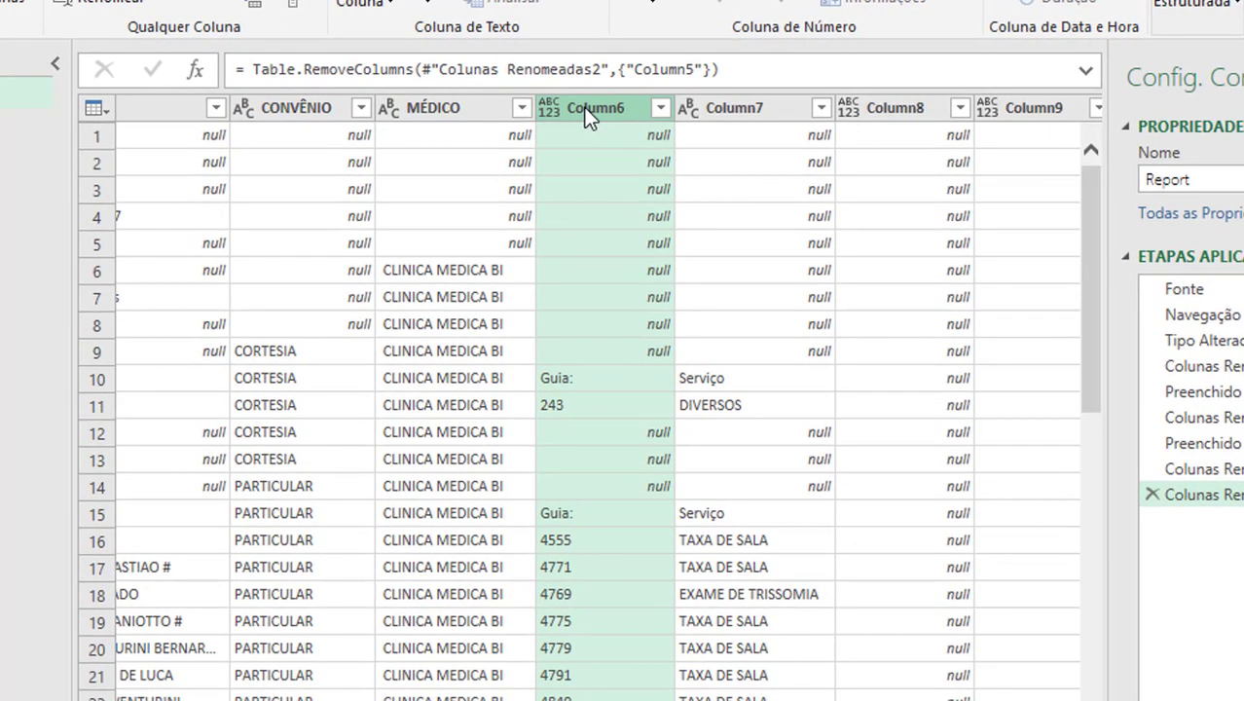
Step: Rename Column6 to GUIA and Column7 to SERVIÇO
{"action": "double_click", "coordinate": [588, 109]}
{"action": "type", "text": "g"}
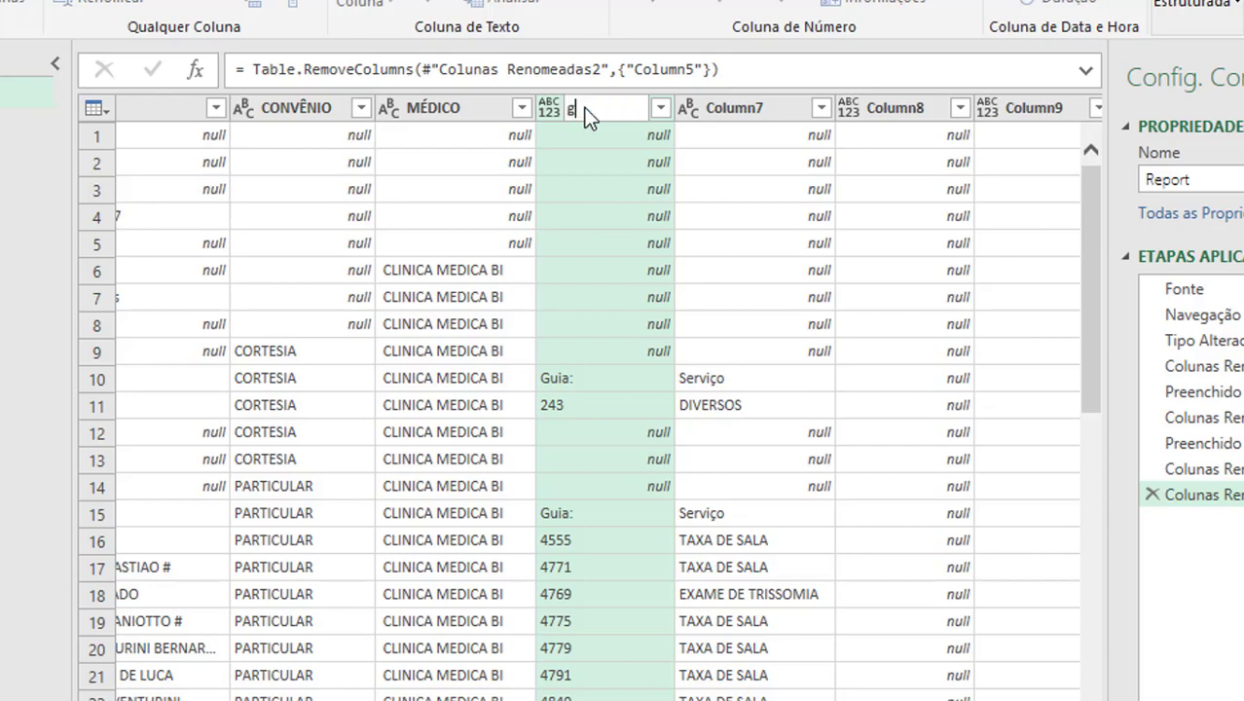
{"action": "type", "text": "UIA"}
{"action": "key", "text": "Return"}
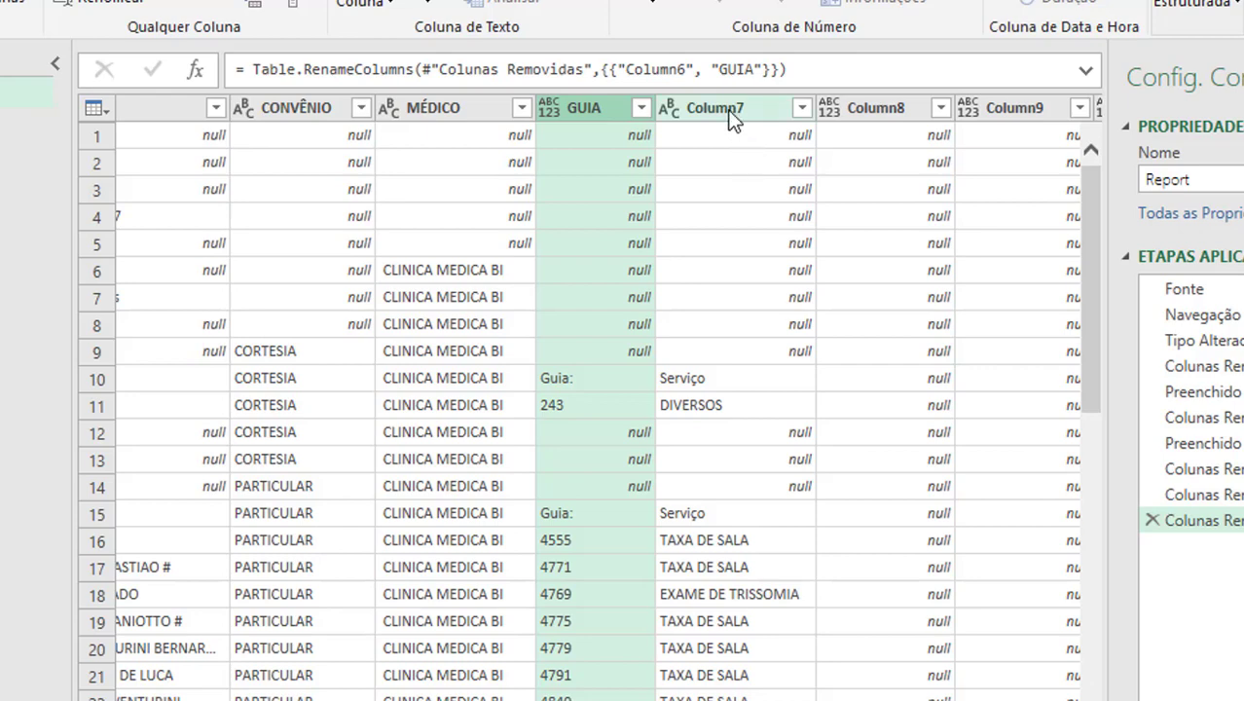
{"action": "double_click", "coordinate": [732, 115]}
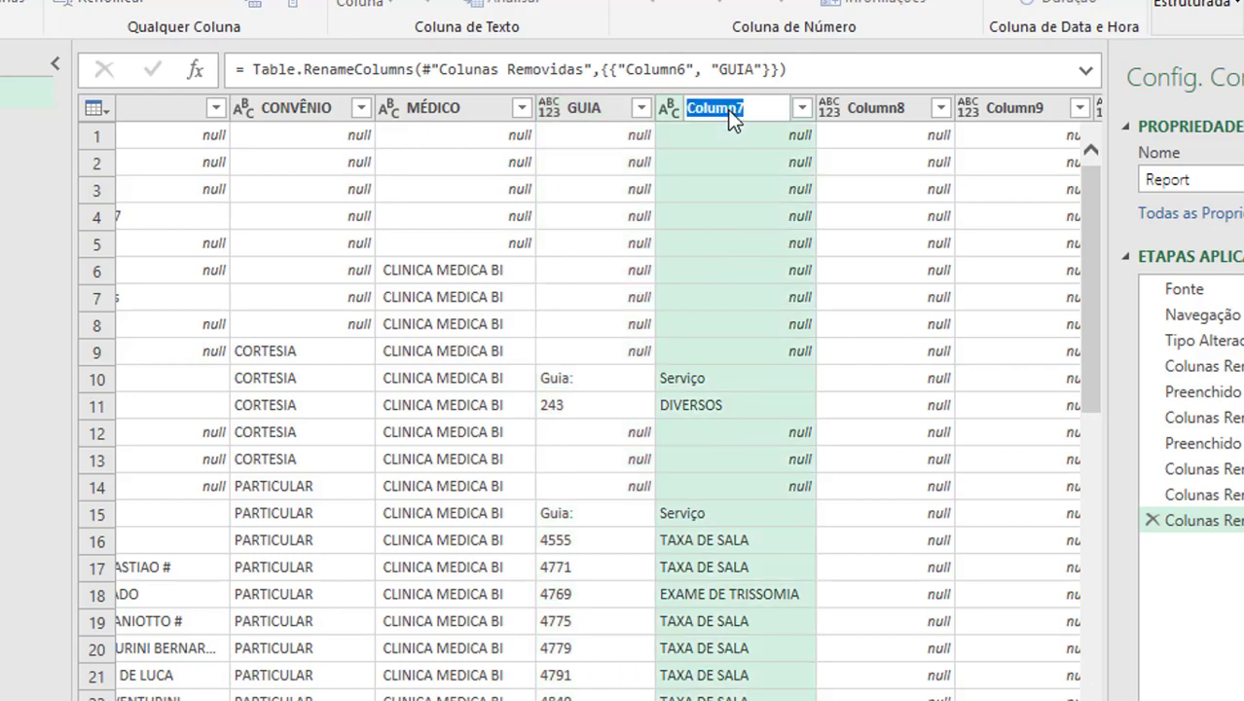
{"action": "type", "text": "SER"}
{"action": "type", "text": "VI"}
{"action": "type", "text": "CO"}
{"action": "key", "text": "Return"}
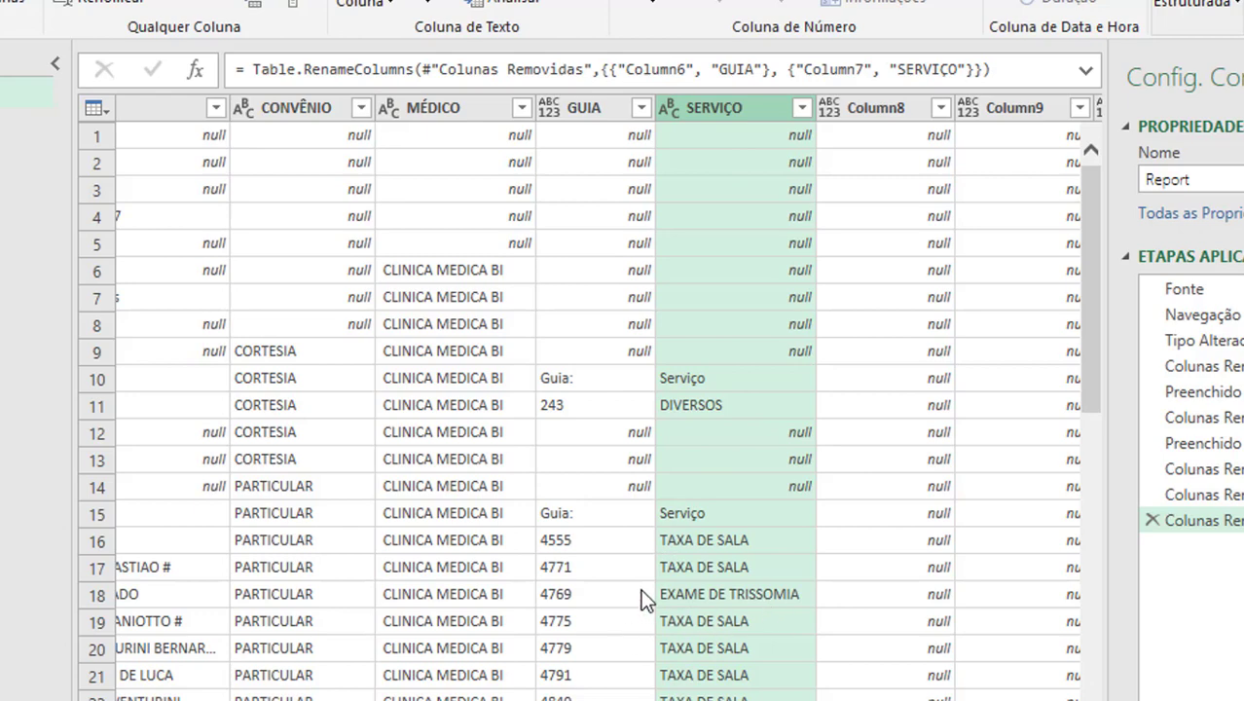
Step: Select Column8 through Column12 together and remove them, so Column13's fees follow SERVIÇO
{"action": "key", "text": "Right"}
{"action": "key", "text": "Right"}
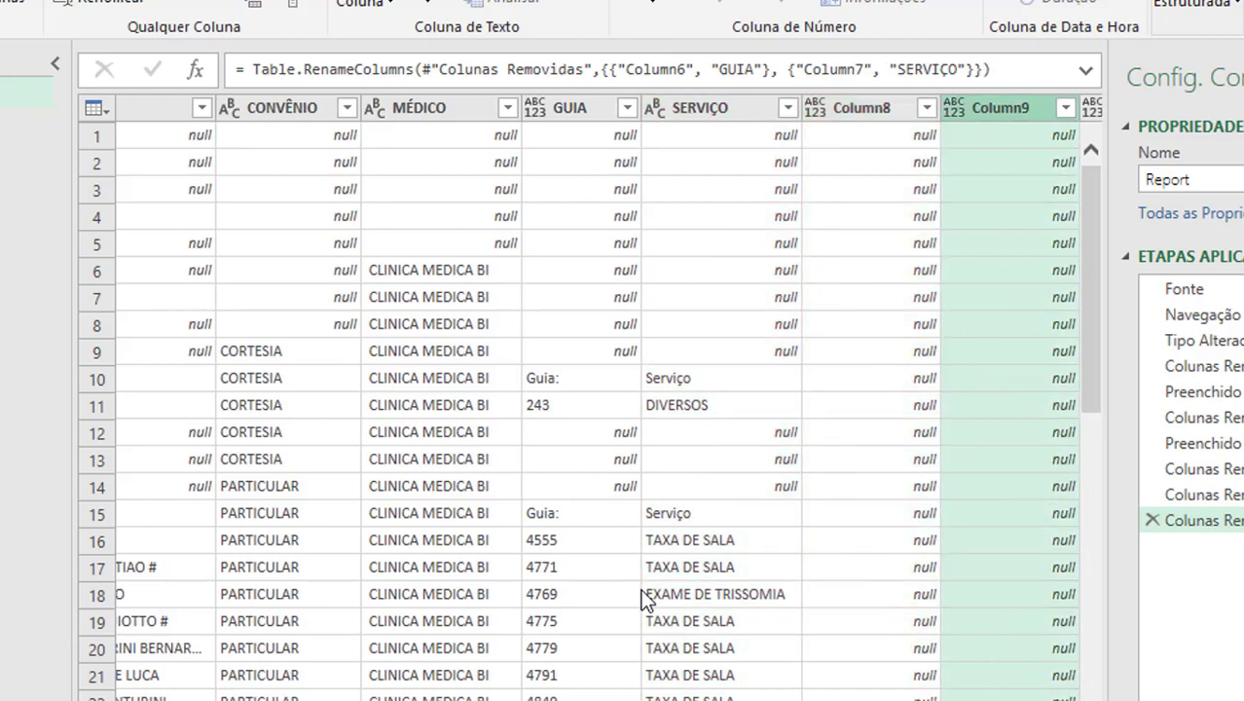
{"action": "key", "text": "Right"}
{"action": "key", "text": "Right"}
{"action": "key", "text": "Right"}
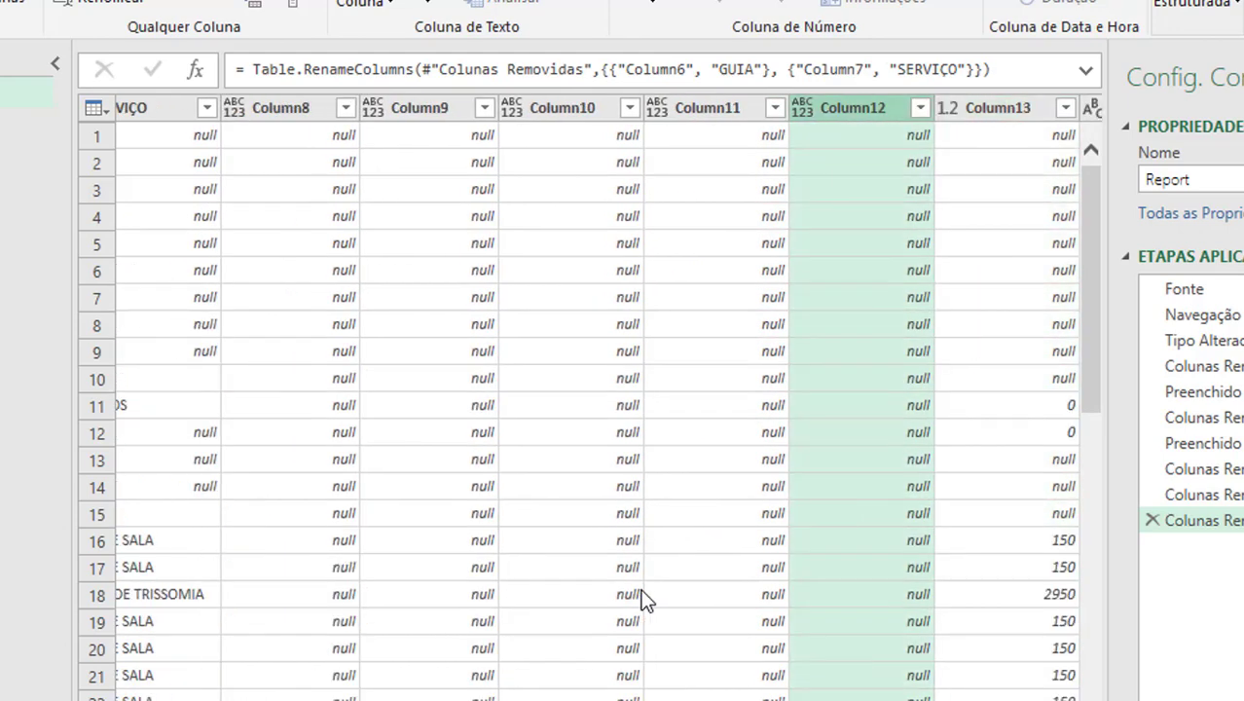
{"action": "key", "text": "Right"}
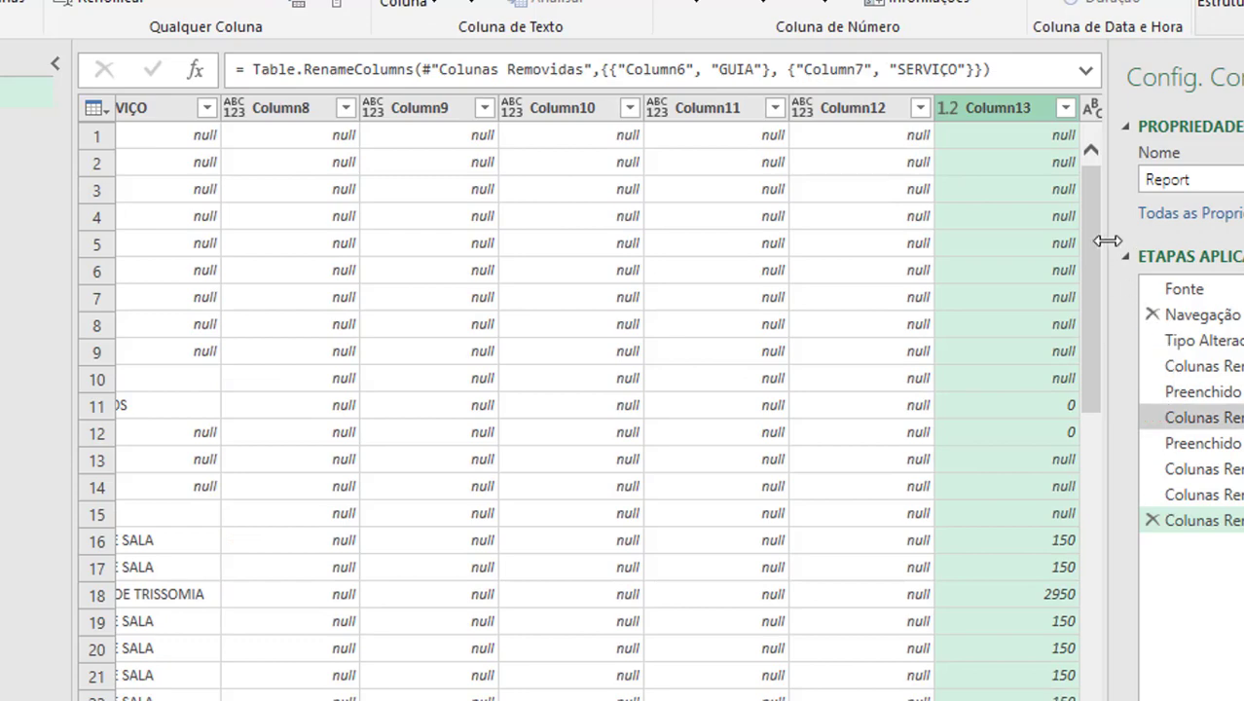
{"action": "left_click", "coordinate": [1099, 245]}
{"action": "mouse_move", "coordinate": [1097, 243]}
{"action": "left_mouse_down"}
{"action": "mouse_move", "coordinate": [1091, 646]}
{"action": "mouse_move", "coordinate": [1084, 158]}
{"action": "left_mouse_up"}
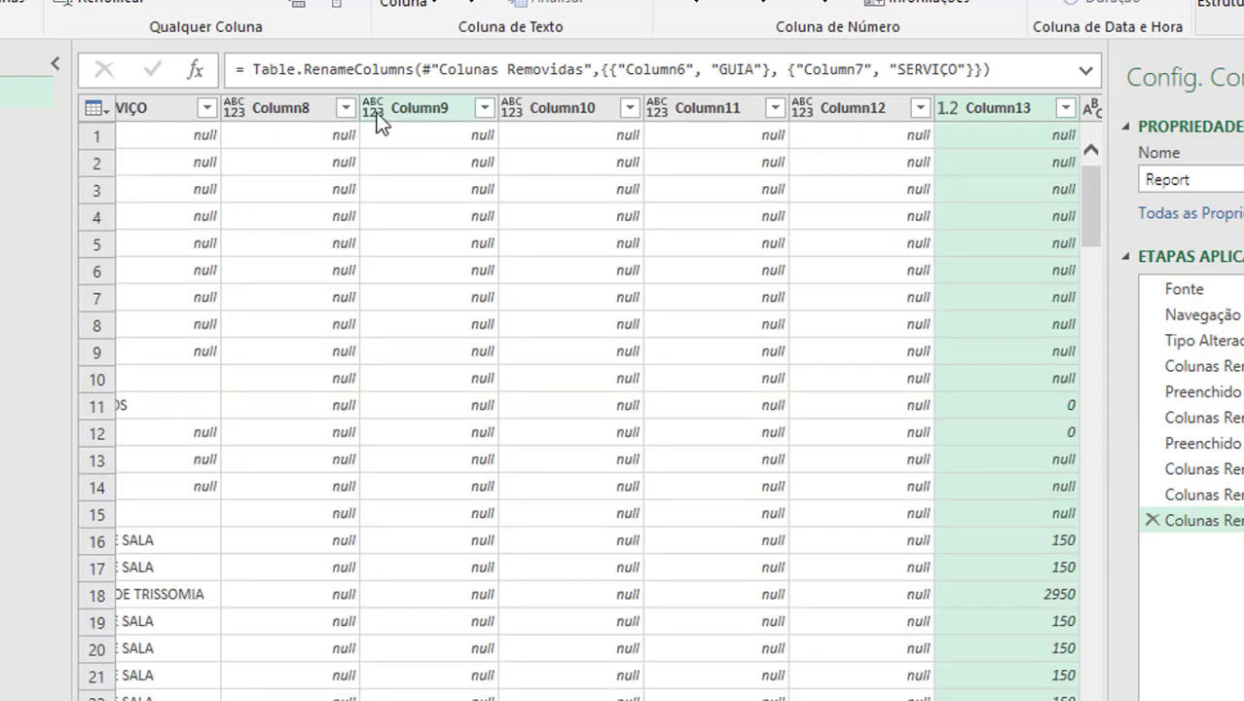
{"action": "left_click", "coordinate": [303, 109]}
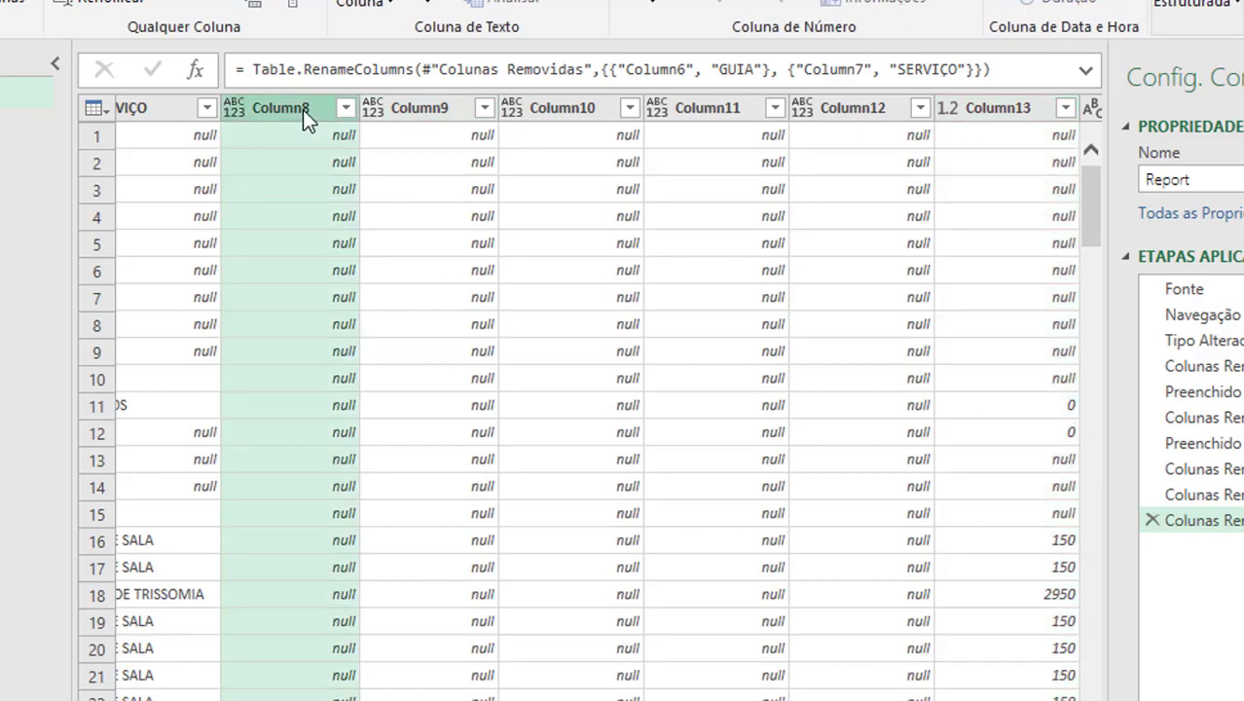
{"action": "key", "text": "shift+Right"}
{"action": "key", "text": "shift+Right"}
{"action": "key", "text": "shift+Right"}
{"action": "key", "text": "shift+Right"}
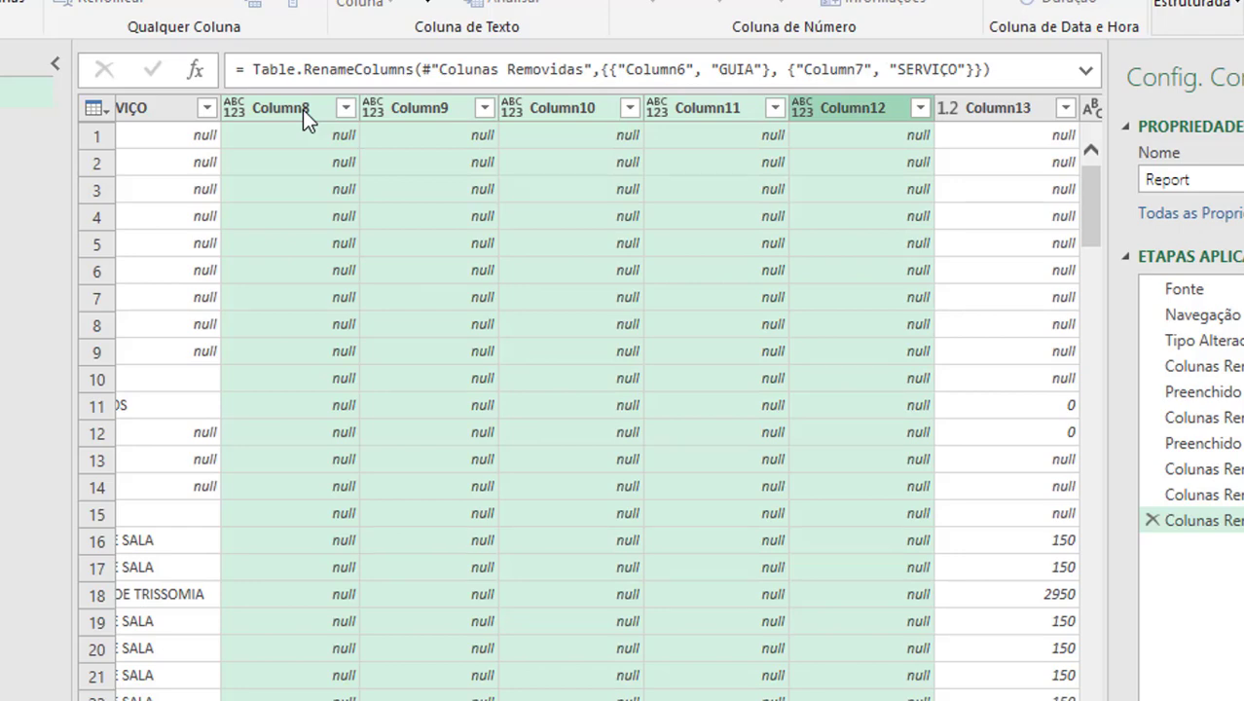
{"action": "right_click", "coordinate": [303, 109]}
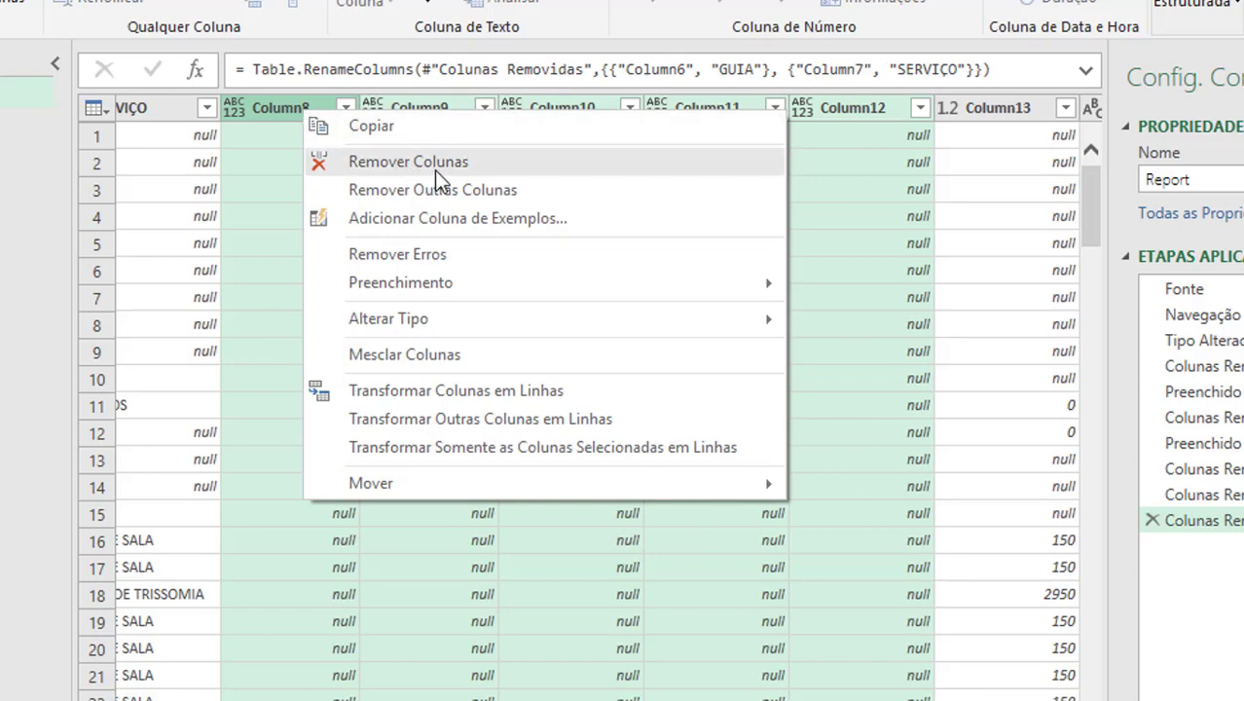
{"action": "left_click", "coordinate": [461, 161]}
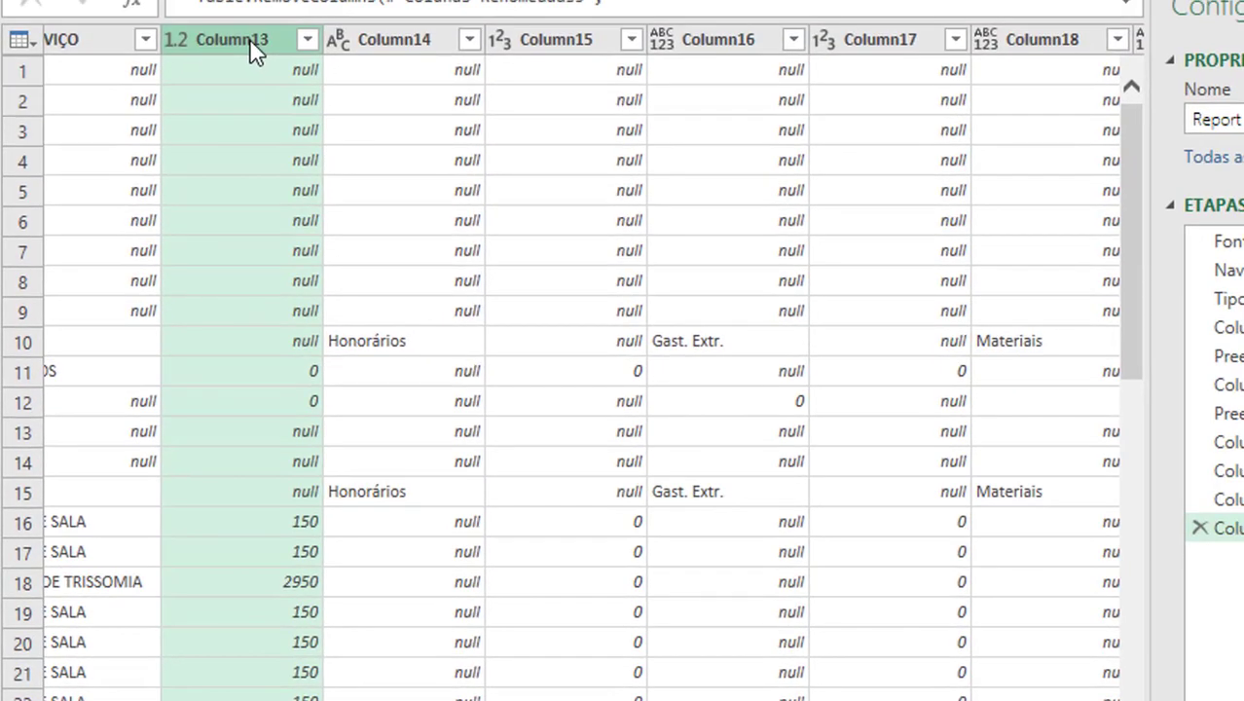
Step: Rename Column13 to HONORÁRIO and remove the empty Column14
{"action": "double_click", "coordinate": [251, 40]}
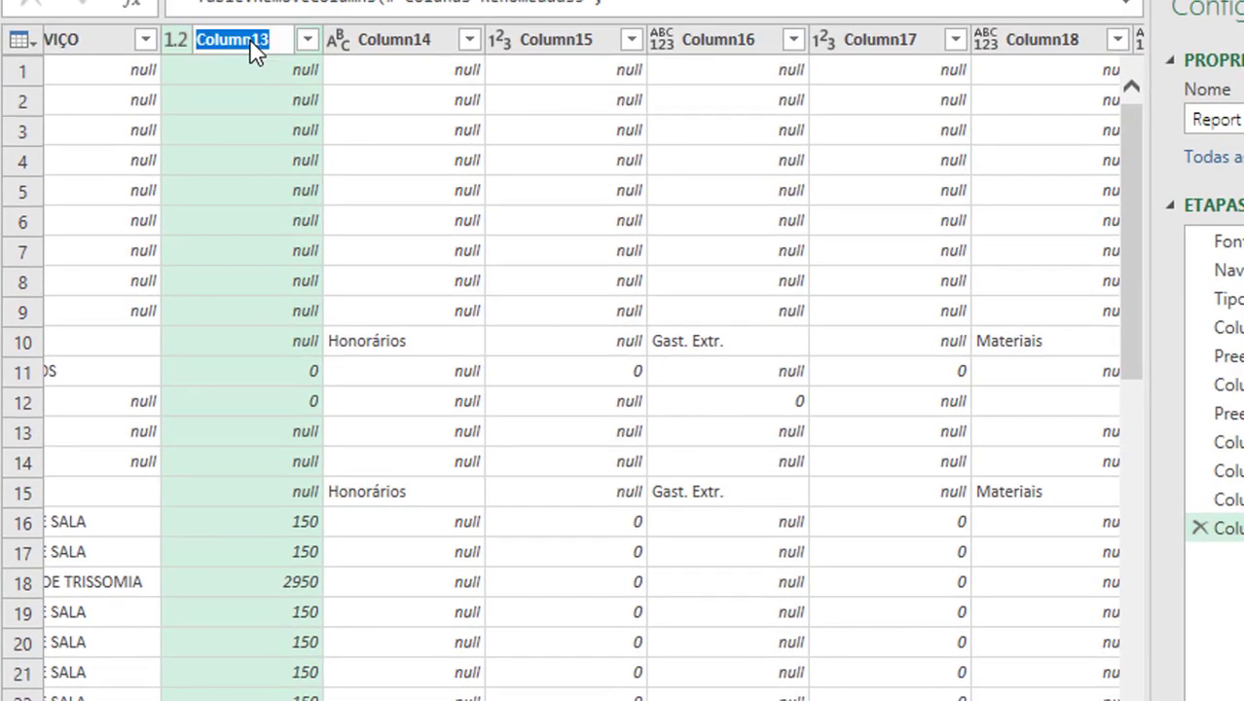
{"action": "type", "text": "H"}
{"action": "type", "text": "ONO"}
{"action": "type", "text": "RIA"}
{"action": "key", "text": "BackSpace"}
{"action": "key", "text": "BackSpace"}
{"action": "type", "text": "ÁRIO"}
{"action": "key", "text": "Return"}
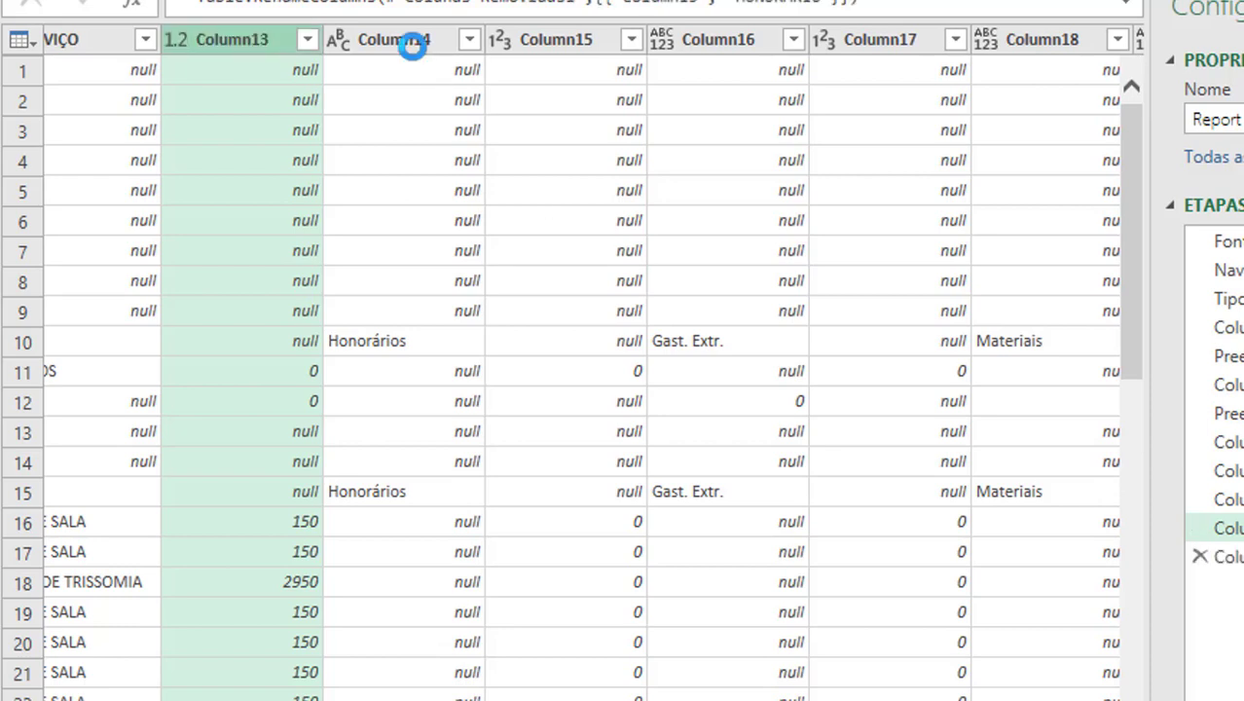
{"action": "right_click", "coordinate": [412, 43]}
{"action": "left_click", "coordinate": [541, 118]}
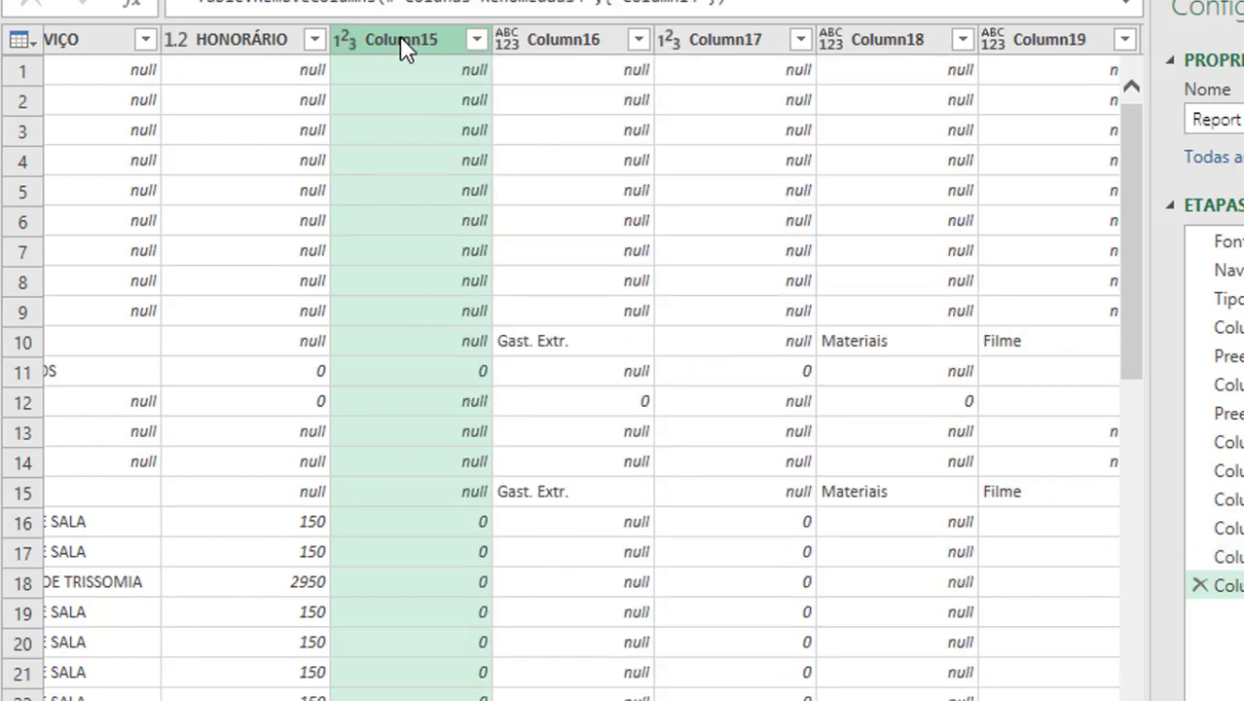
Step: Rename Column15 to GAST. EXTRA and remove the empty Column16
{"action": "double_click", "coordinate": [399, 37]}
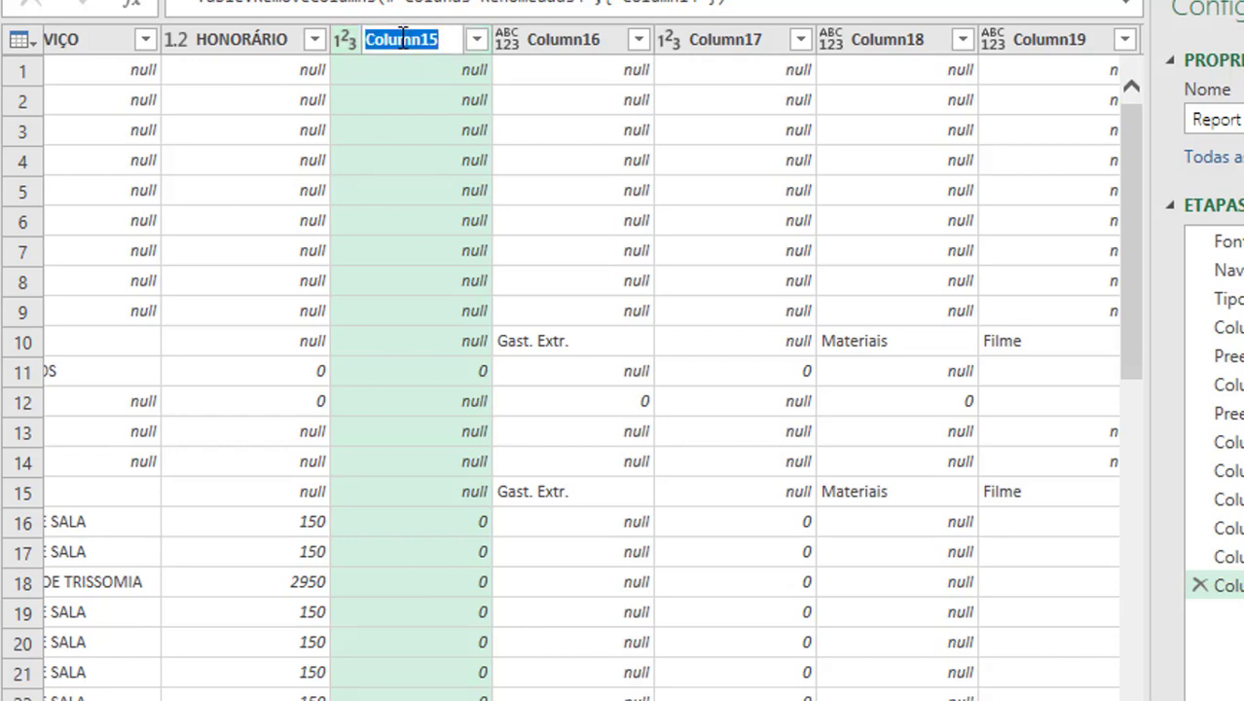
{"action": "type", "text": "g"}
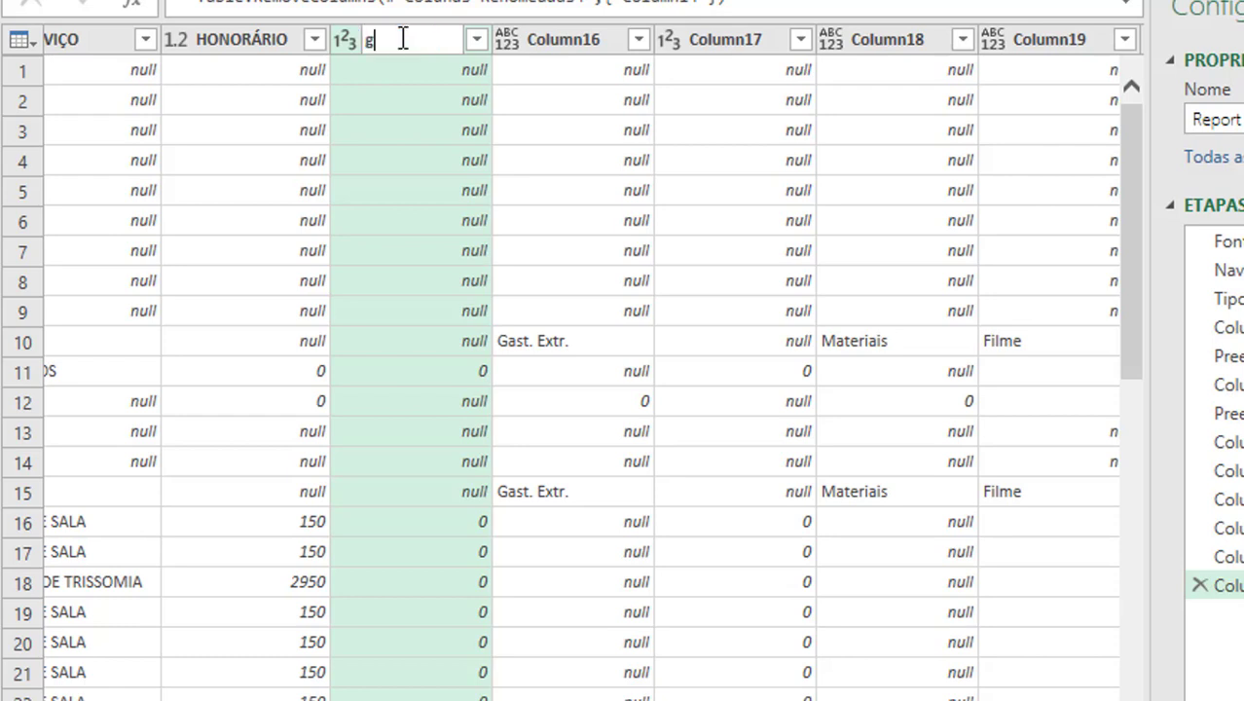
{"action": "type", "text": "AST "}
{"action": "type", "text": "eXTRA"}
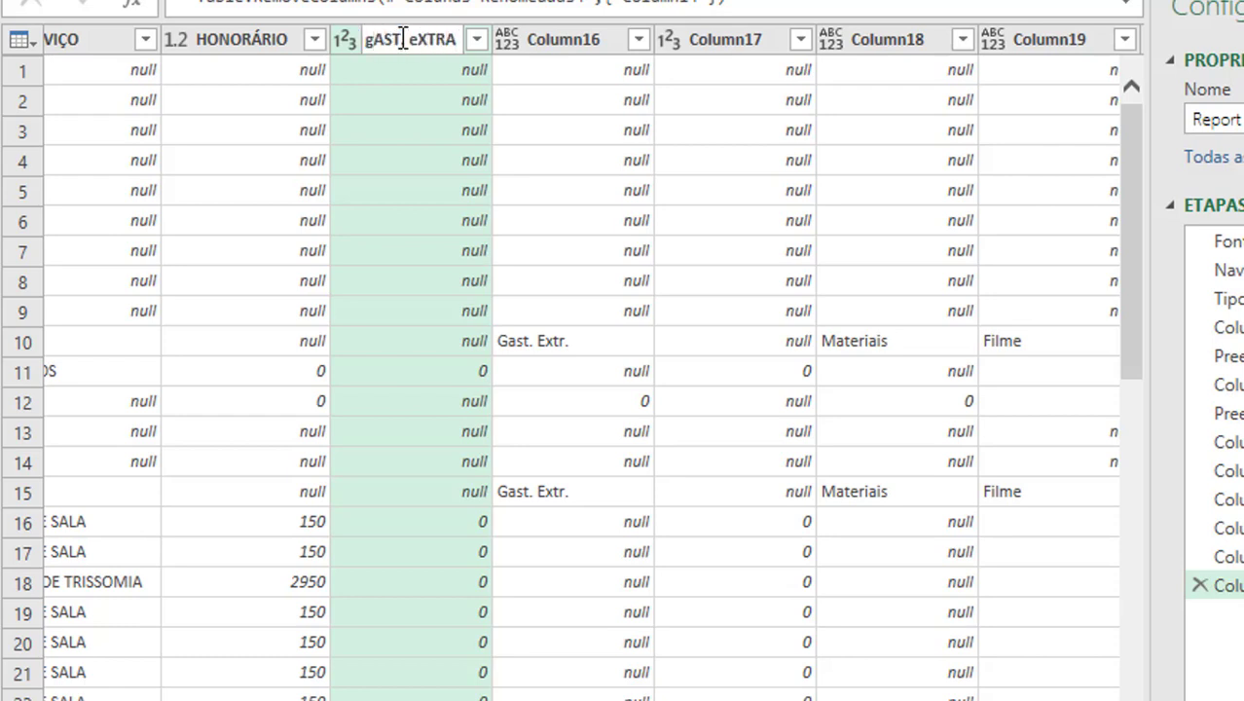
{"action": "key", "text": "Return"}
{"action": "left_click", "coordinate": [593, 40]}
{"action": "right_click", "coordinate": [593, 40]}
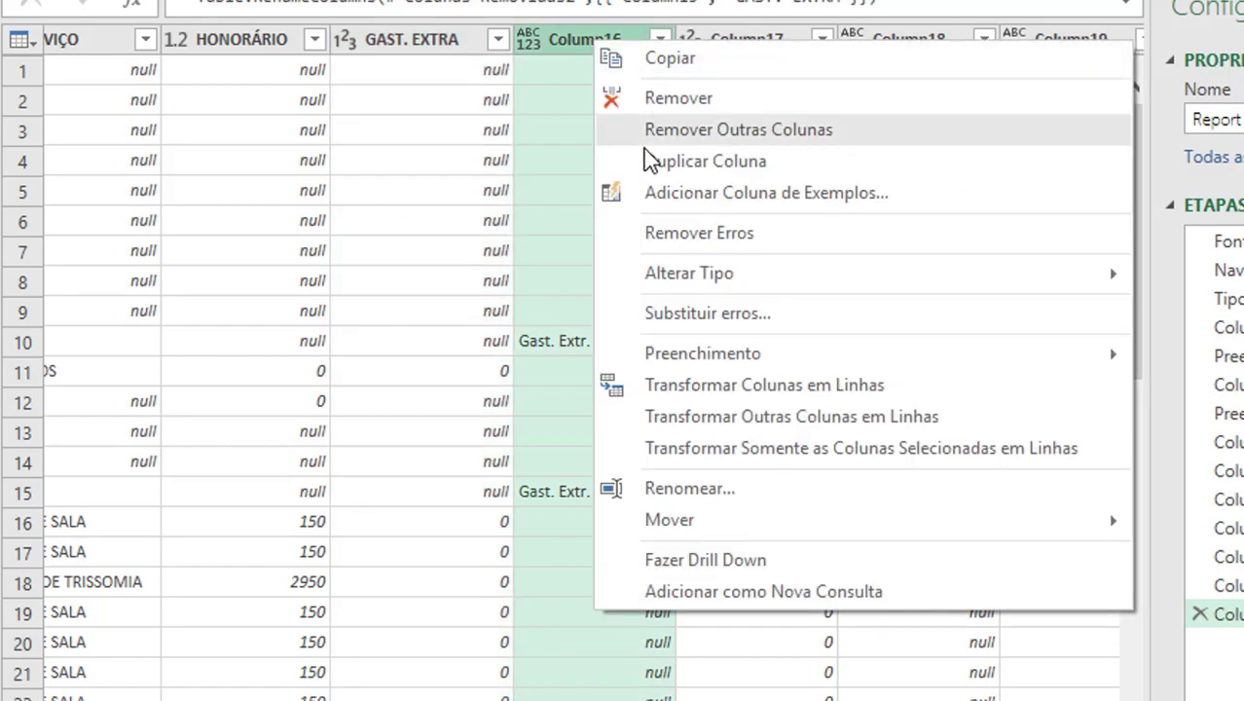
{"action": "left_click", "coordinate": [686, 98]}
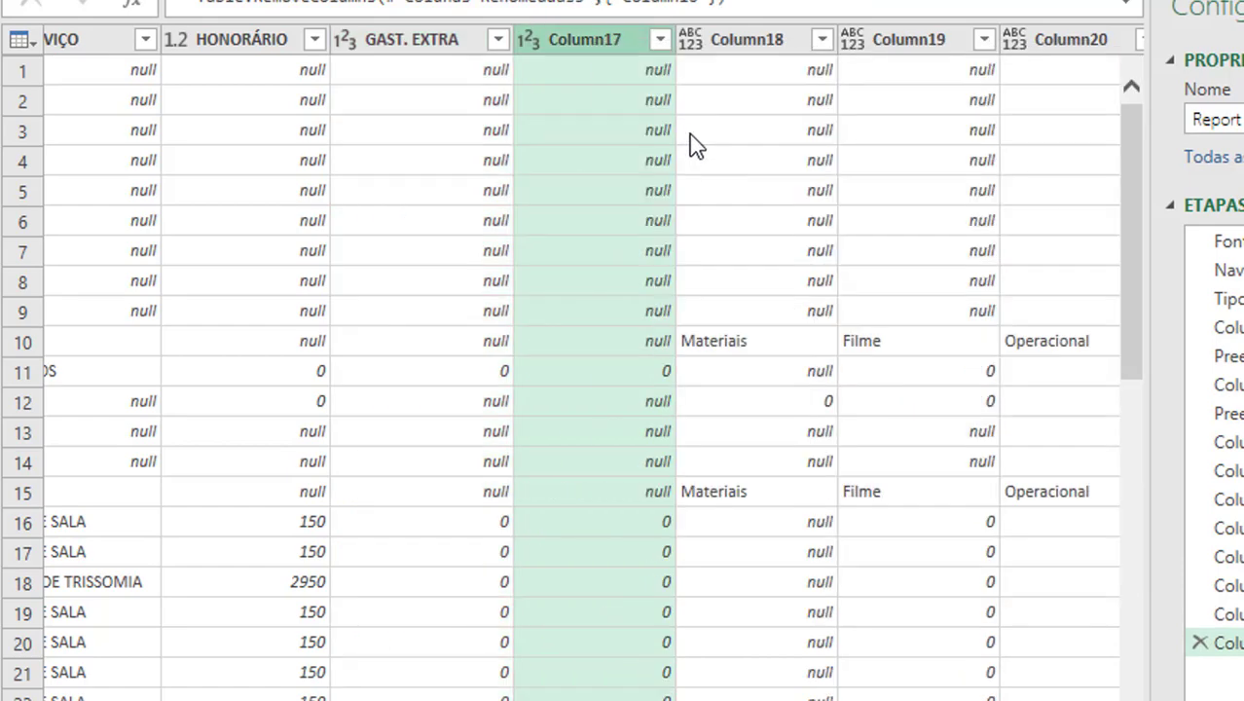
Step: Rename Column17 to MATERIAIS and remove the empty Column18
{"action": "double_click", "coordinate": [605, 39]}
{"action": "type", "text": "MATERIAIS"}
{"action": "key", "text": "Return"}
{"action": "right_click", "coordinate": [752, 41]}
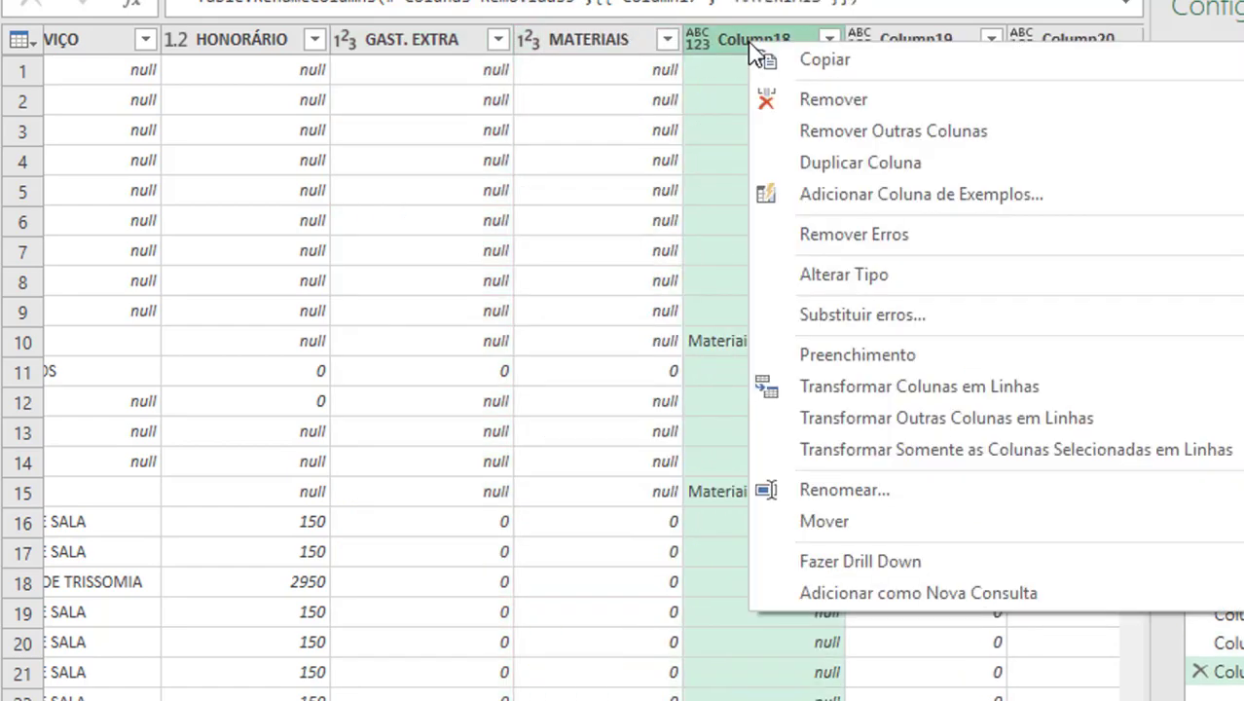
{"action": "left_click", "coordinate": [857, 101]}
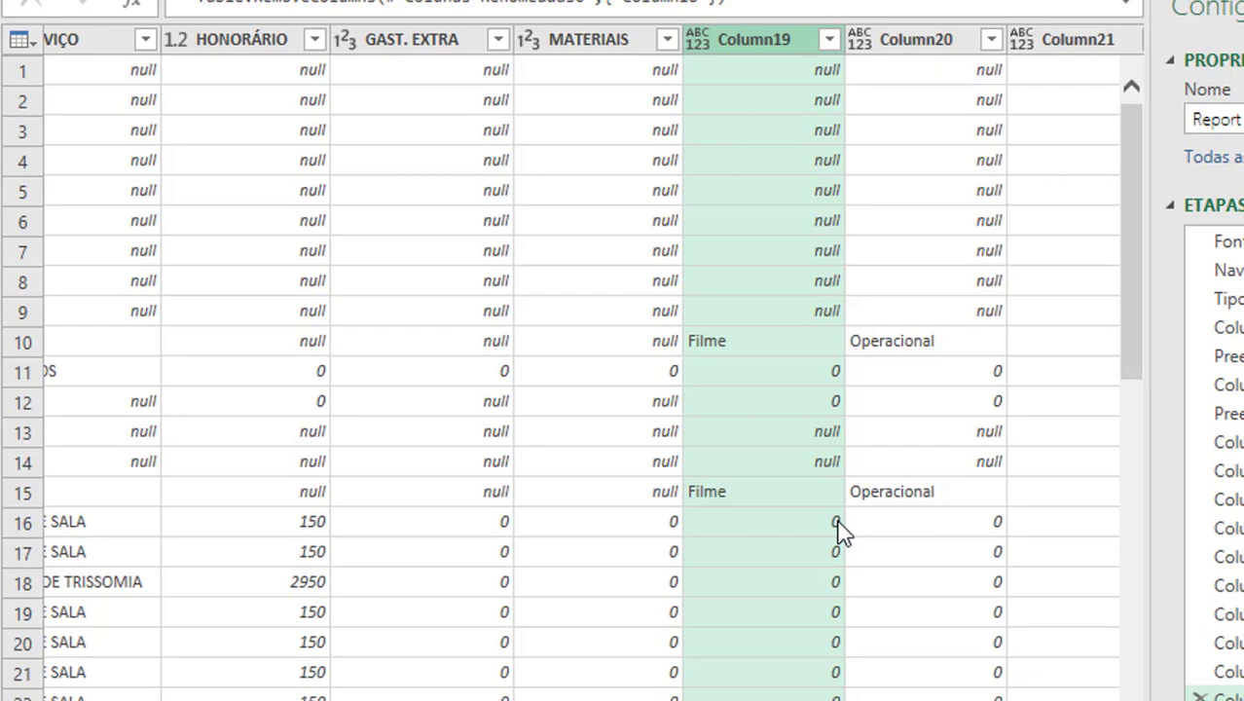
Step: Rename Column19 to FILME and Column20 to OPERACIONAL
{"action": "double_click", "coordinate": [755, 39]}
{"action": "type", "text": "FILME"}
{"action": "key", "text": "Return"}
{"action": "double_click", "coordinate": [893, 39]}
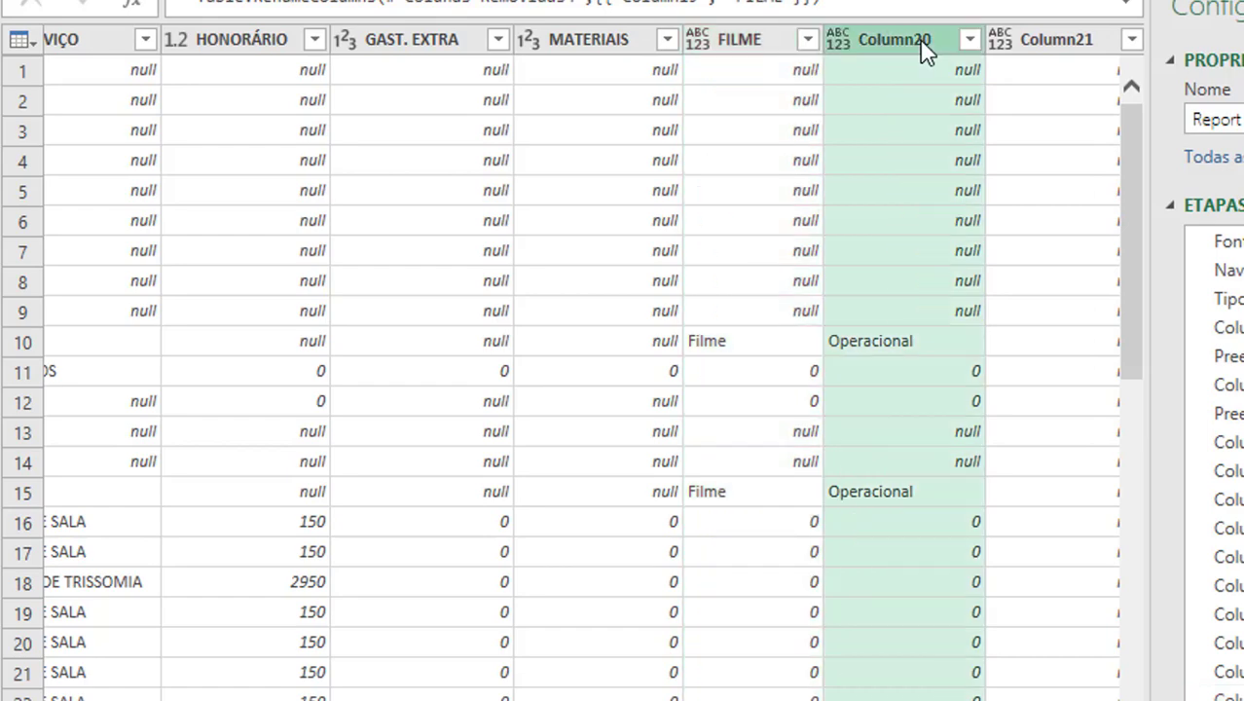
{"action": "type", "text": "OPERACIONAL"}
{"action": "key", "text": "Return"}
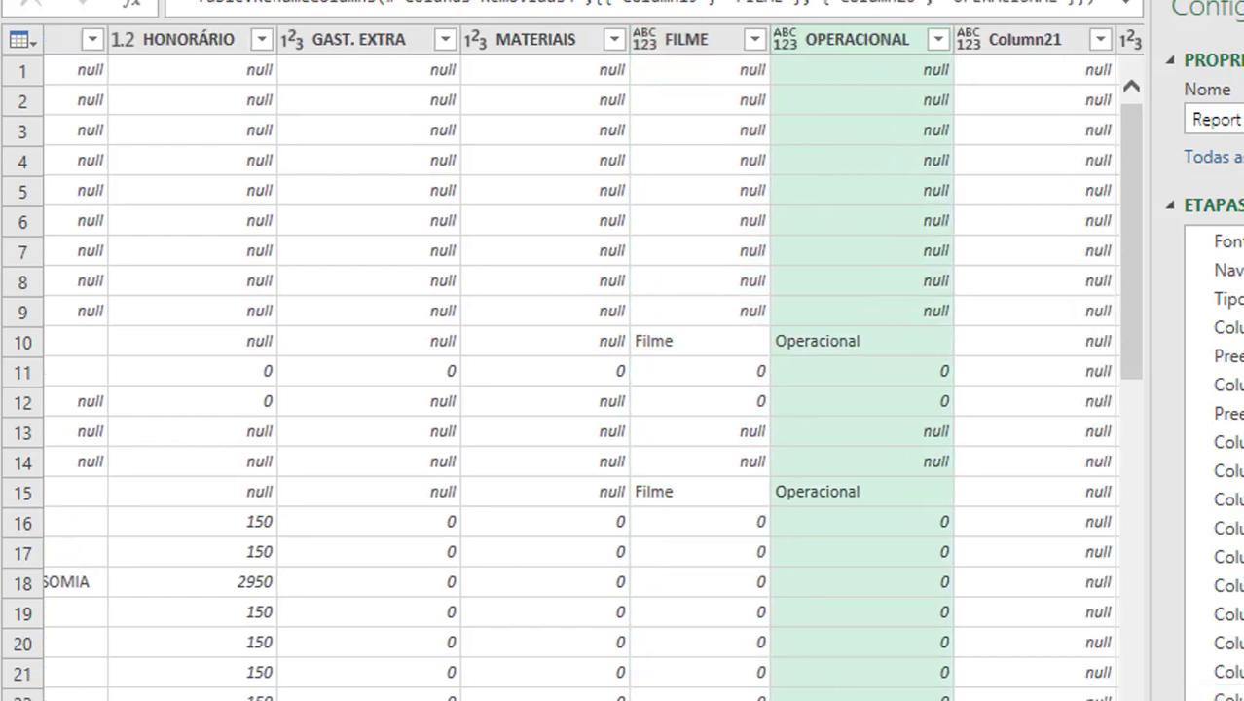
{"action": "scroll", "coordinate": [523, 48], "scroll_direction": "right", "scroll_amount": 5}
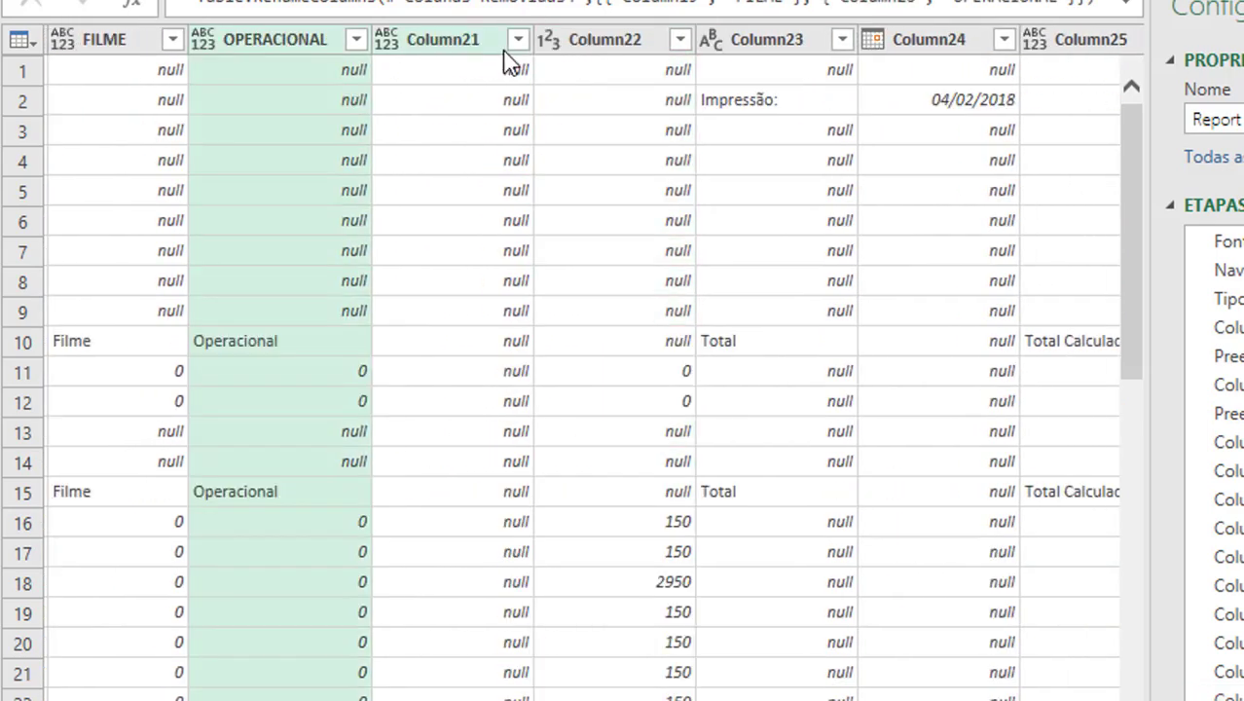
Step: Load Column21's full value list to confirm it is all null, then delete Column21
{"action": "left_click", "coordinate": [519, 41]}
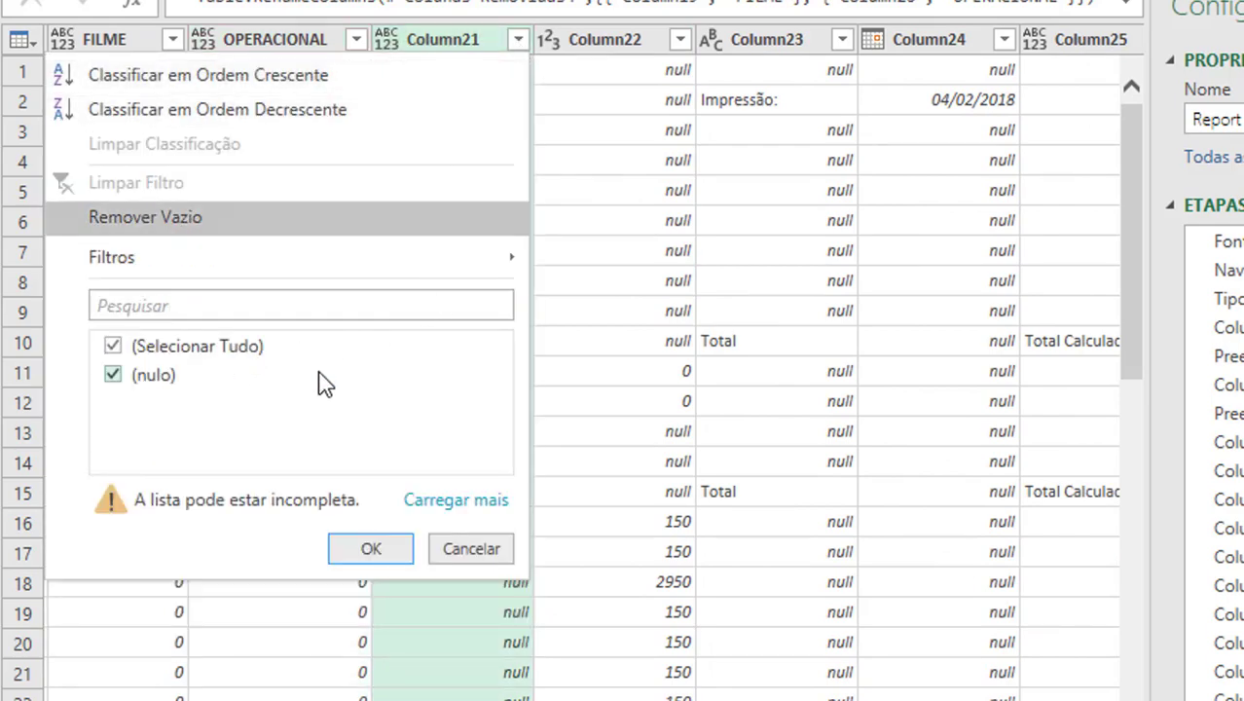
{"action": "left_click", "coordinate": [471, 549]}
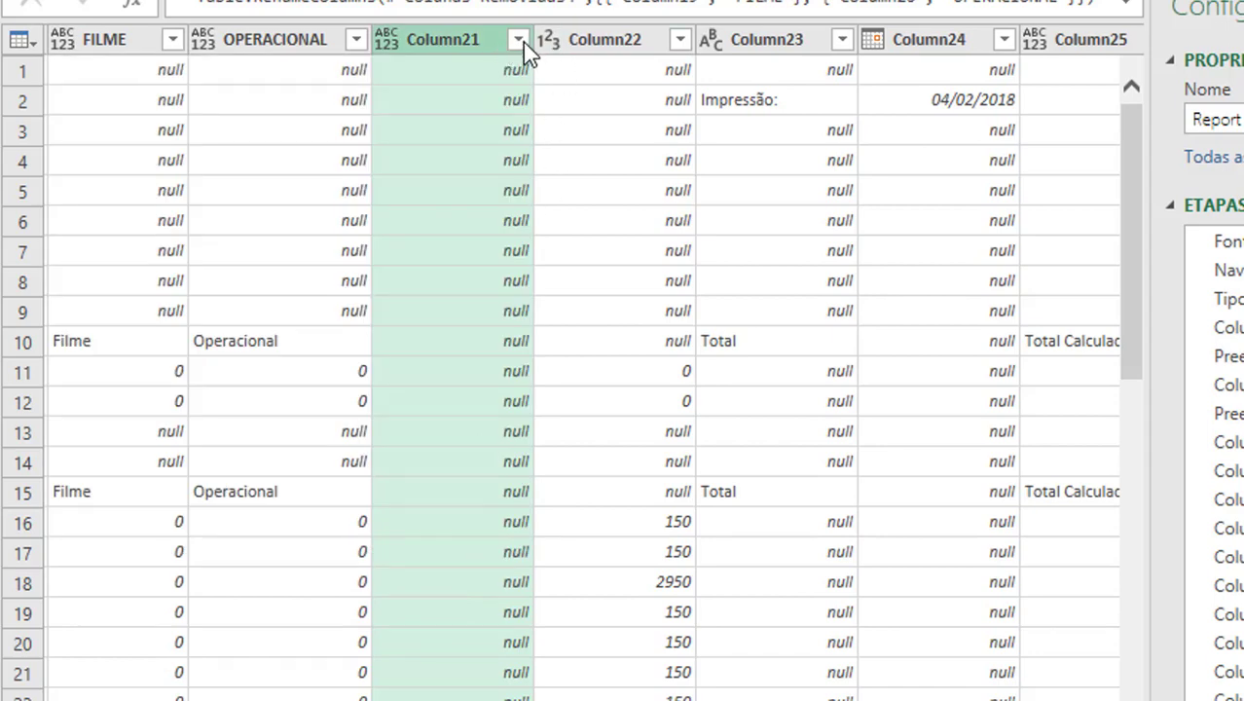
{"action": "left_click", "coordinate": [519, 41]}
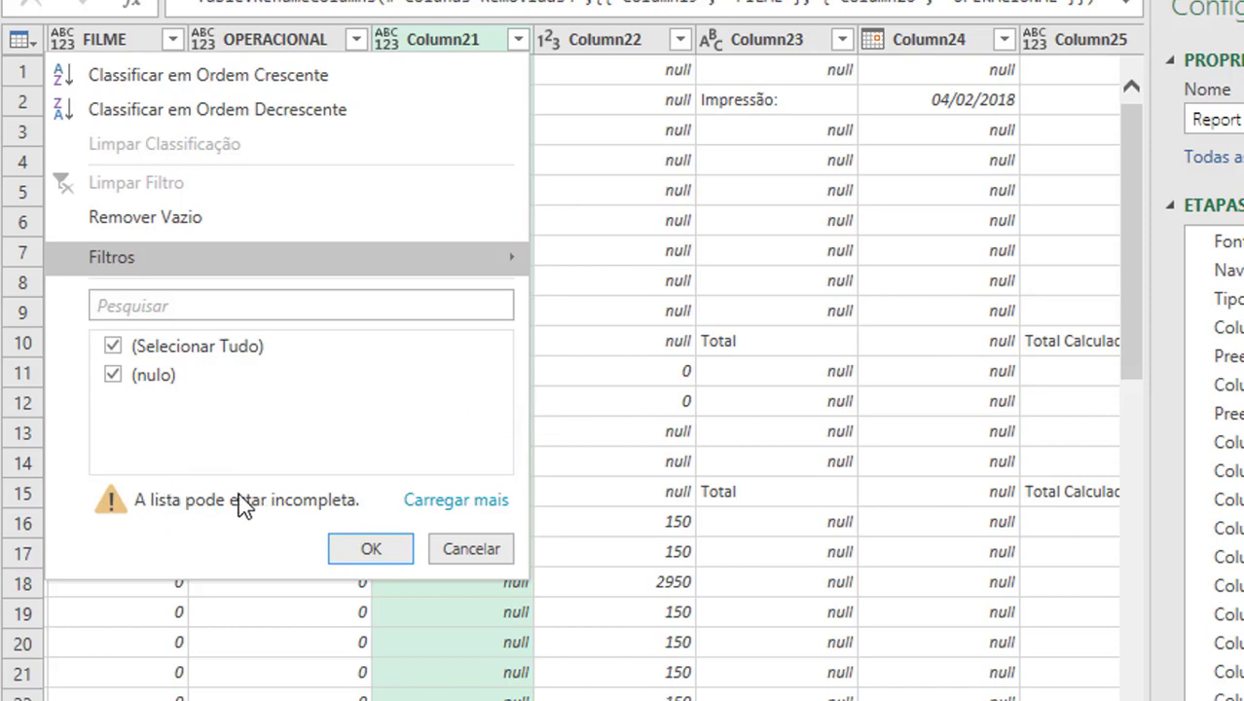
{"action": "left_click", "coordinate": [455, 501]}
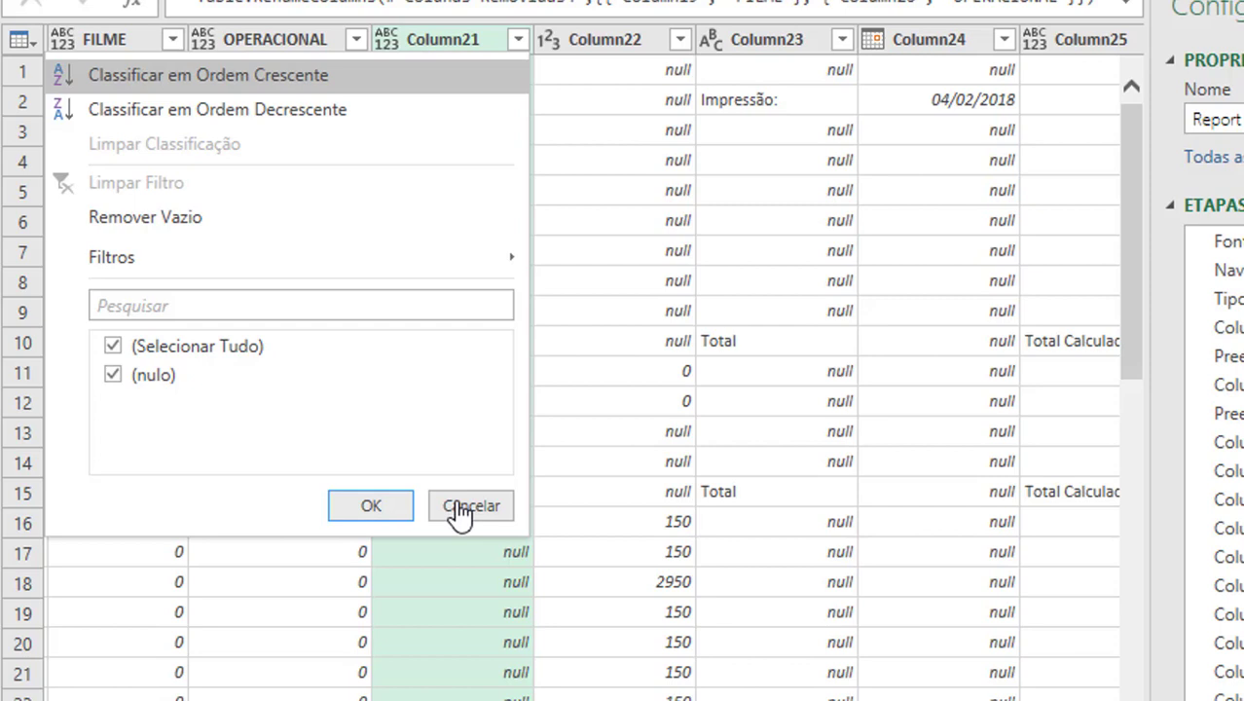
{"action": "left_click", "coordinate": [459, 511]}
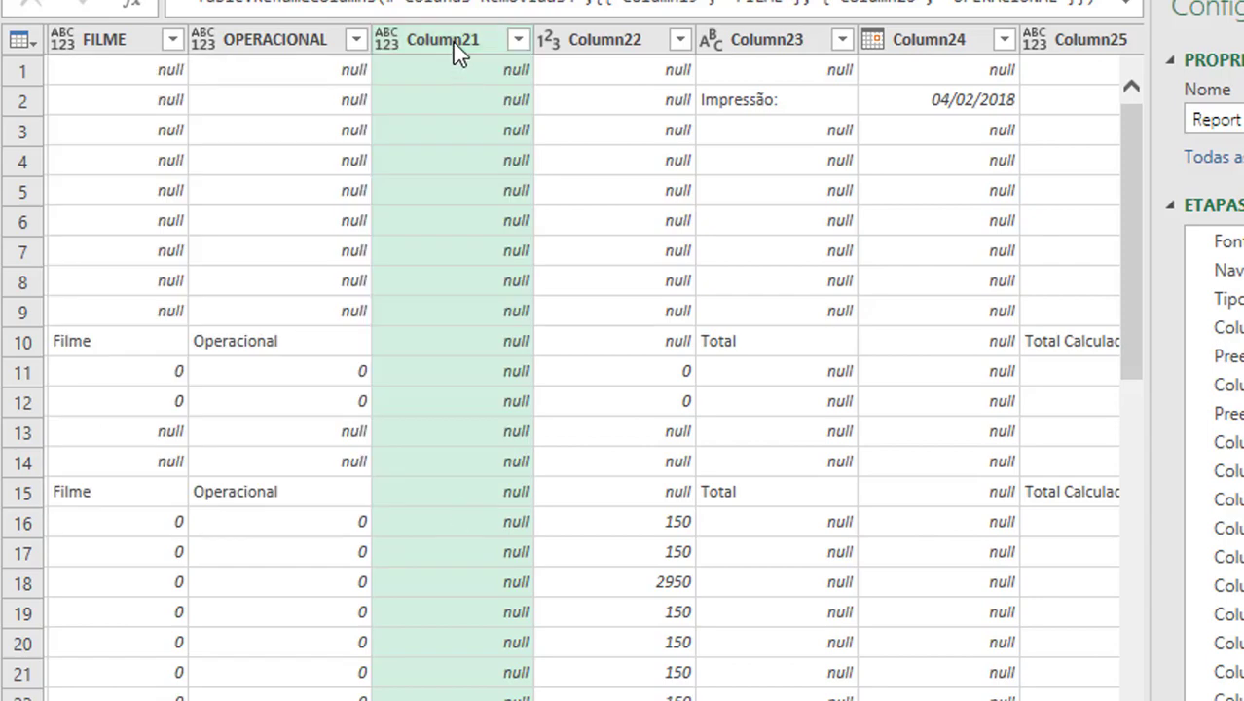
{"action": "key", "text": "Delete"}
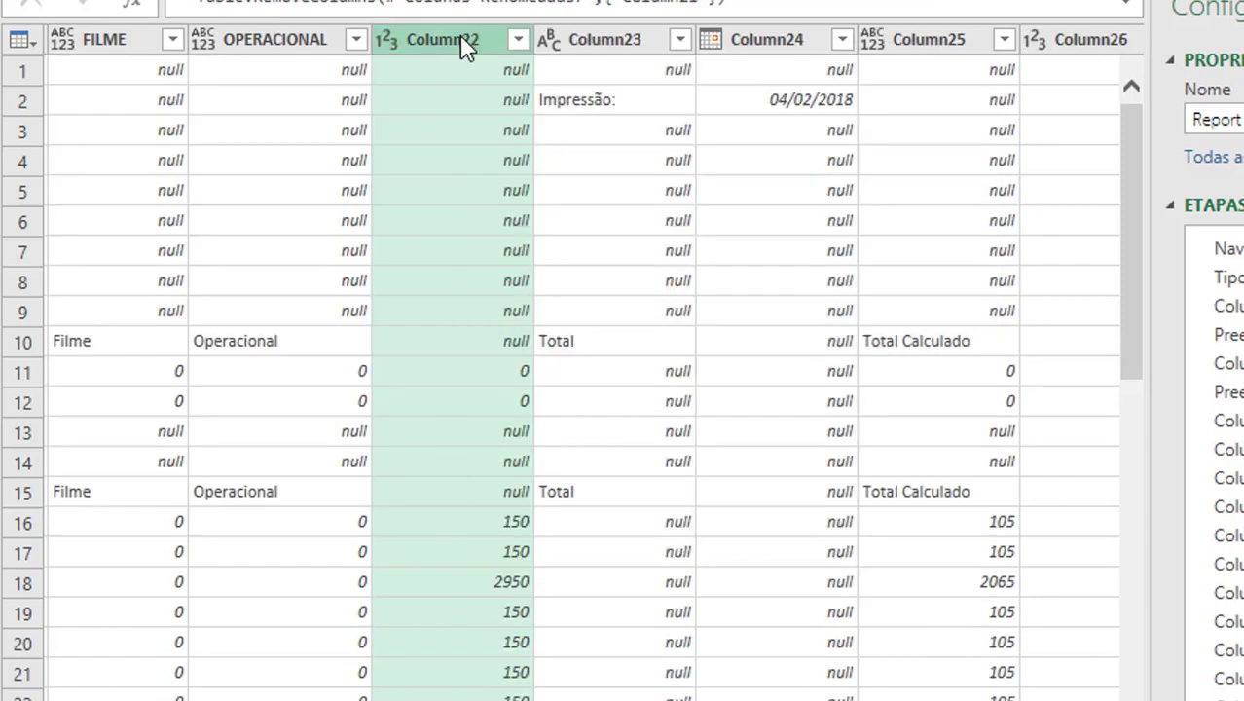
Step: Name Column22 TOTAL and remove Column23 and Column24
{"action": "double_click", "coordinate": [463, 44]}
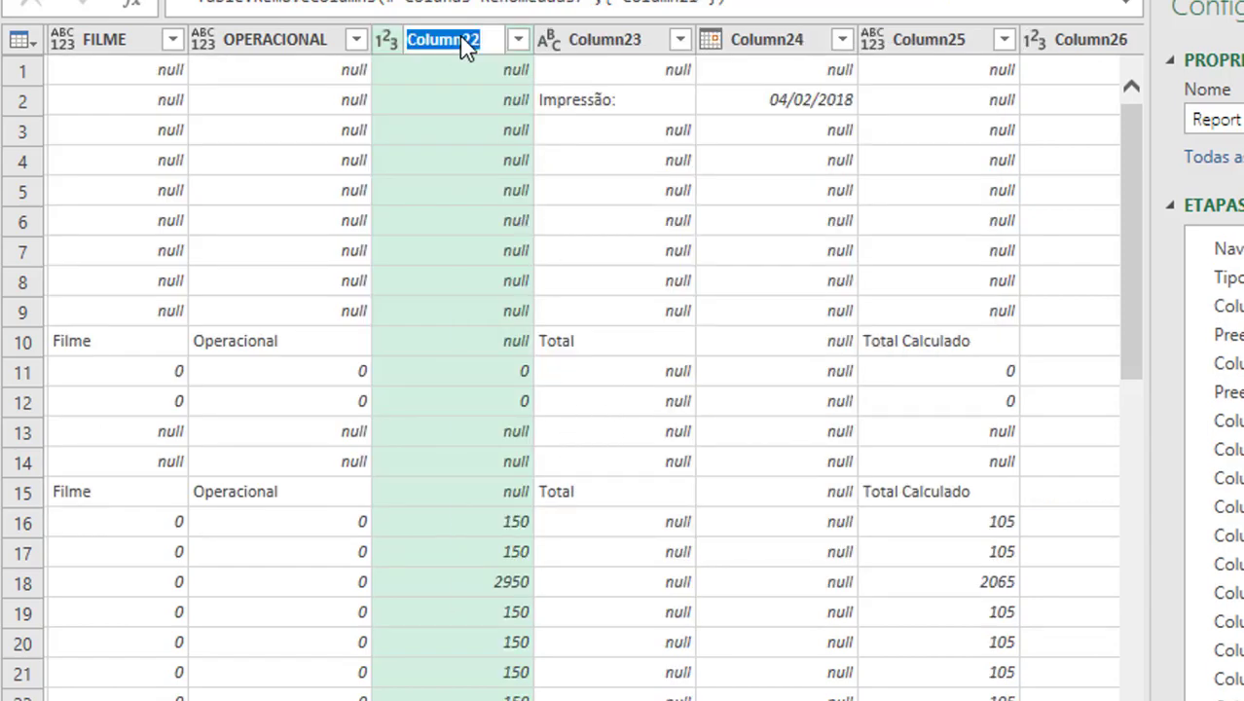
{"action": "type", "text": "TOTAL"}
{"action": "left_click", "coordinate": [580, 43]}
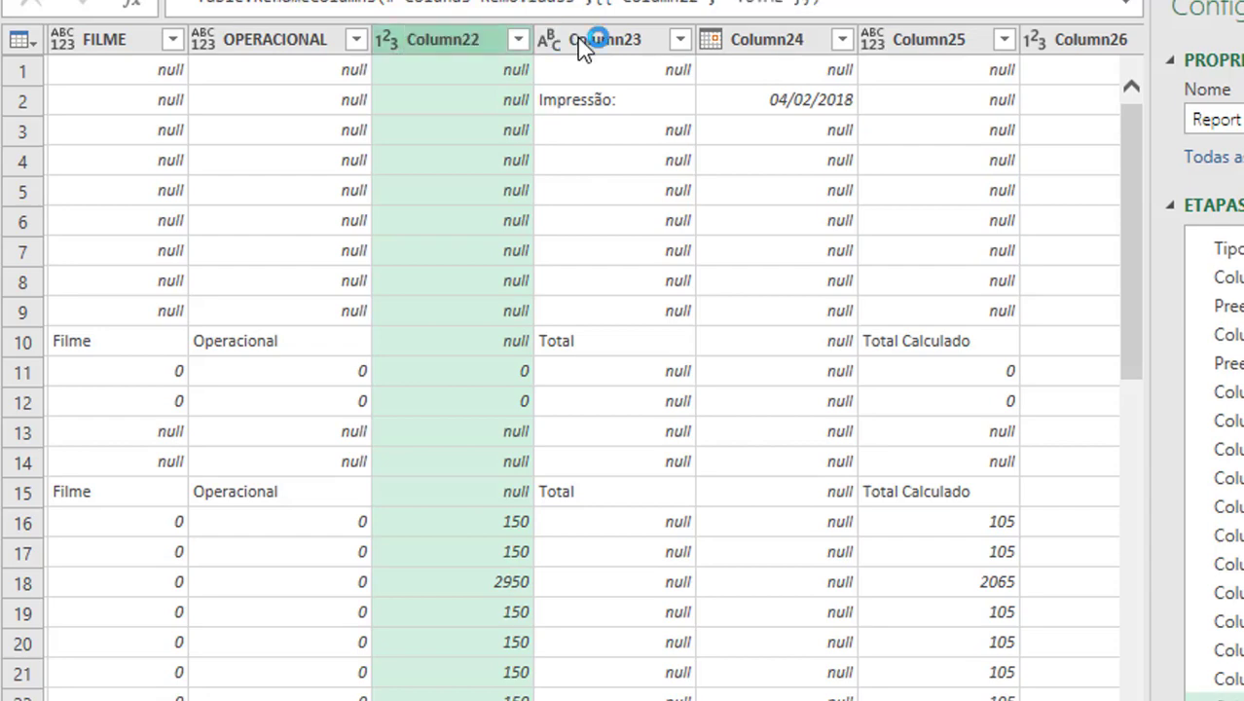
{"action": "right_click", "coordinate": [583, 45]}
{"action": "left_click", "coordinate": [604, 93]}
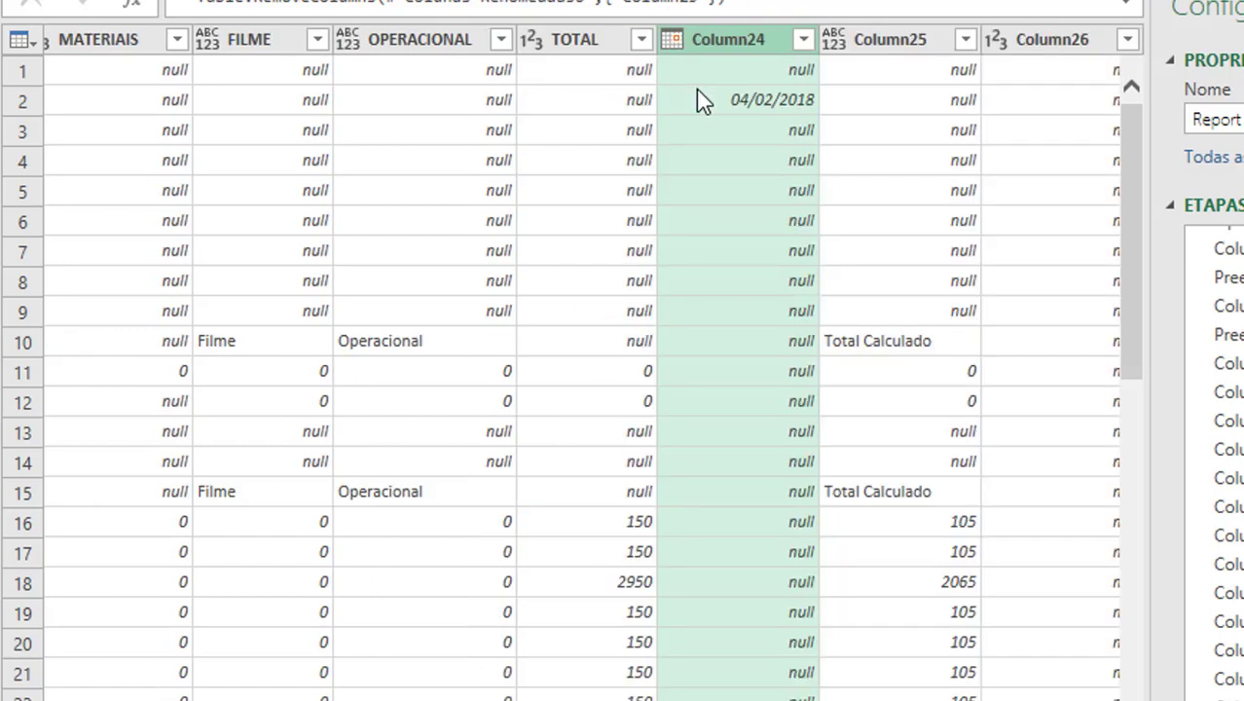
{"action": "right_click", "coordinate": [764, 41]}
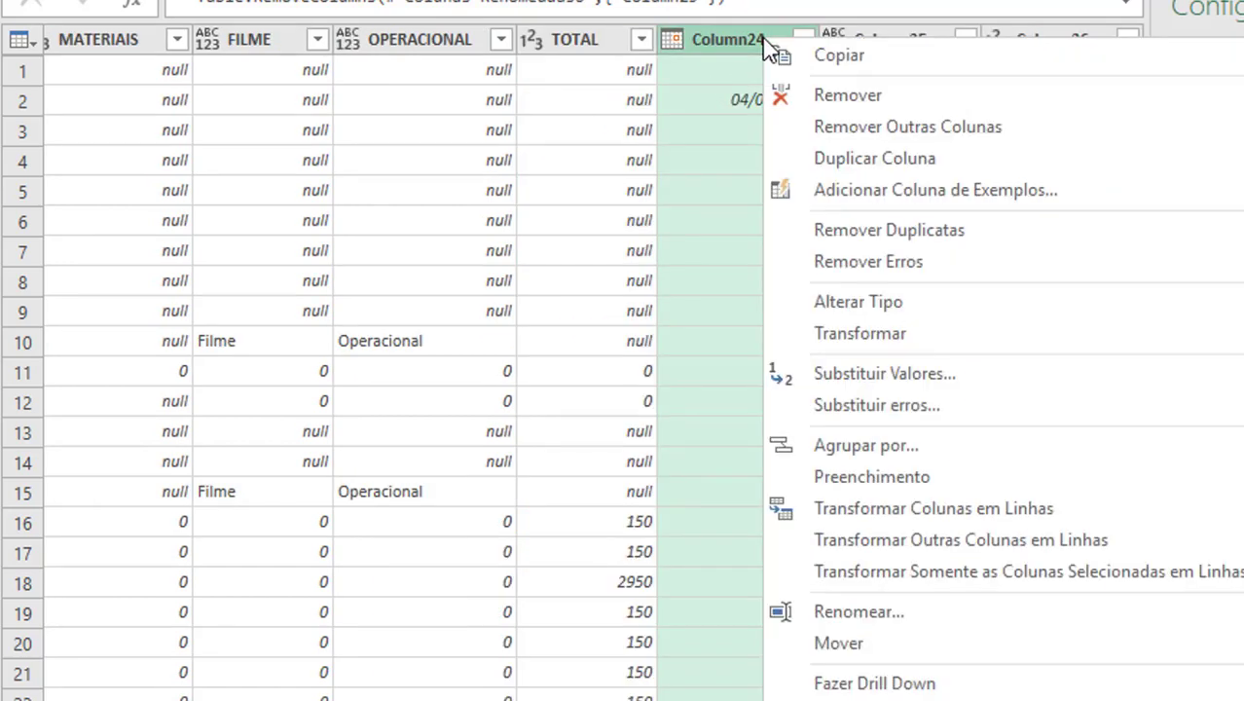
{"action": "left_click", "coordinate": [863, 97]}
Step: Rename Column25 to TOTAL CALCULADO
{"action": "double_click", "coordinate": [890, 41]}
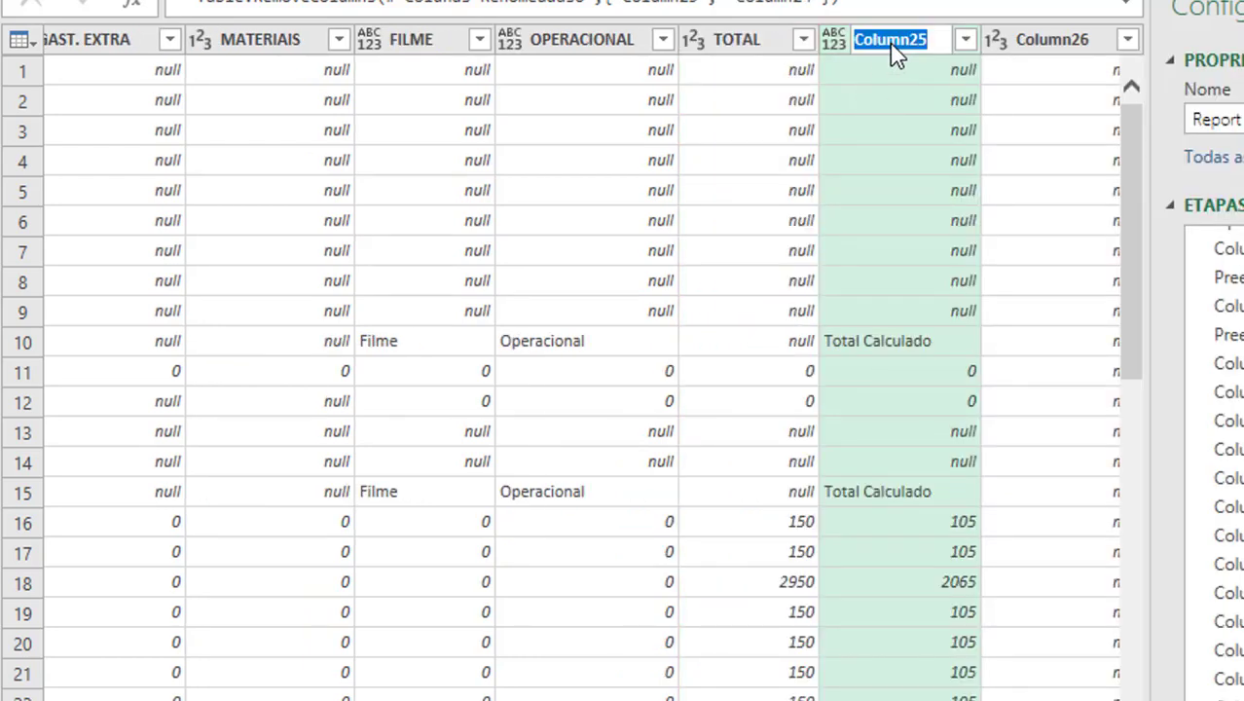
{"action": "type", "text": "OTAL CALCULADO"}
{"action": "key", "text": "Return"}
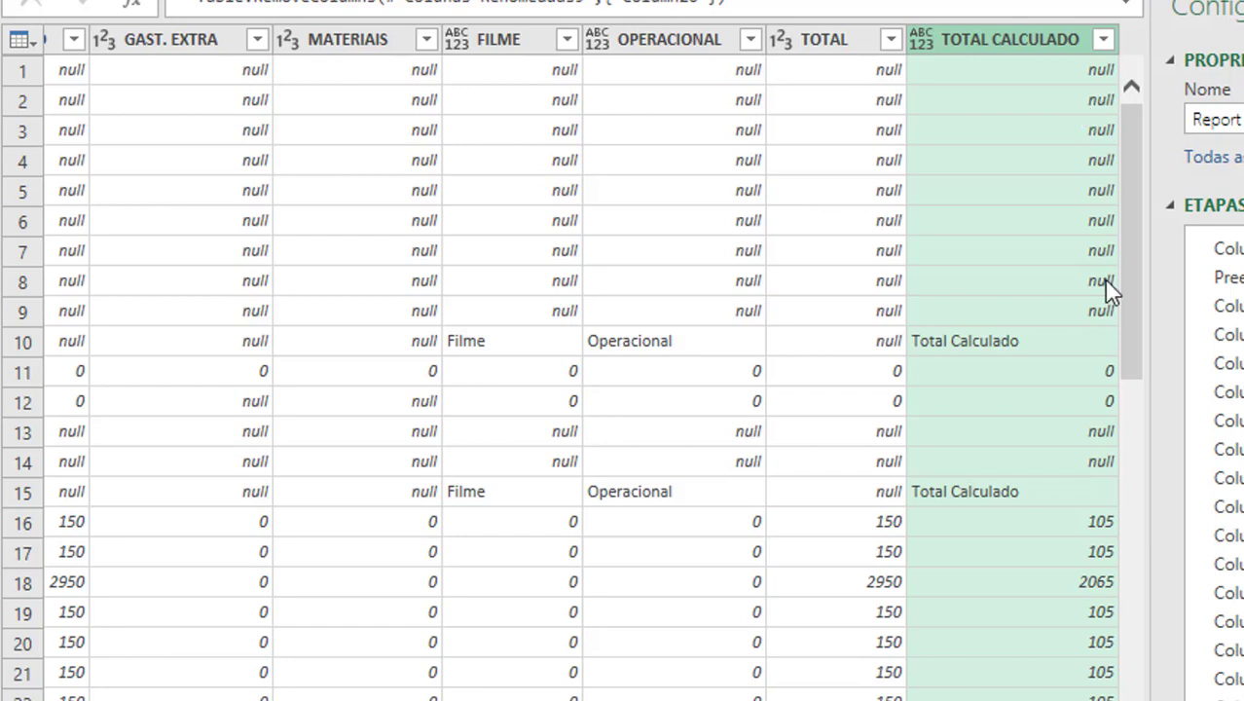
Step: Show the Remover Linhas dropdown under Página Inicial
{"action": "scroll", "coordinate": [565, 370], "scroll_direction": "left", "scroll_amount": 10}
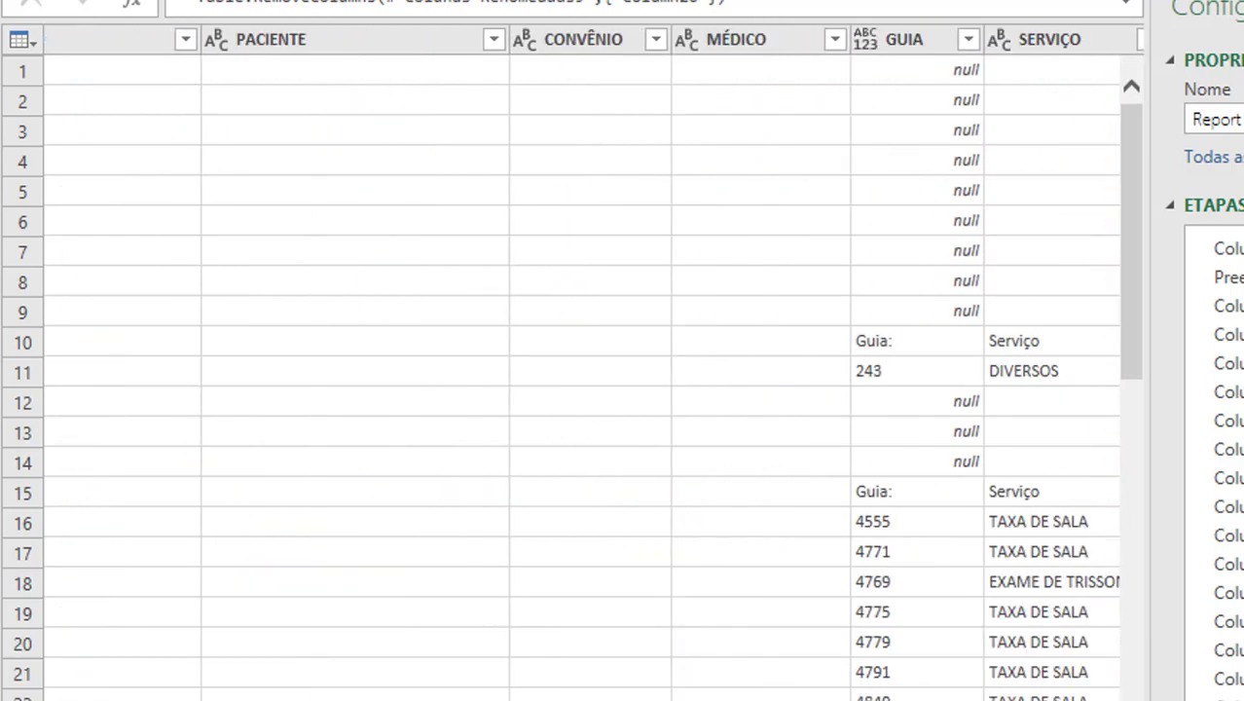
{"action": "scroll", "coordinate": [565, 370], "scroll_direction": "left", "scroll_amount": 5}
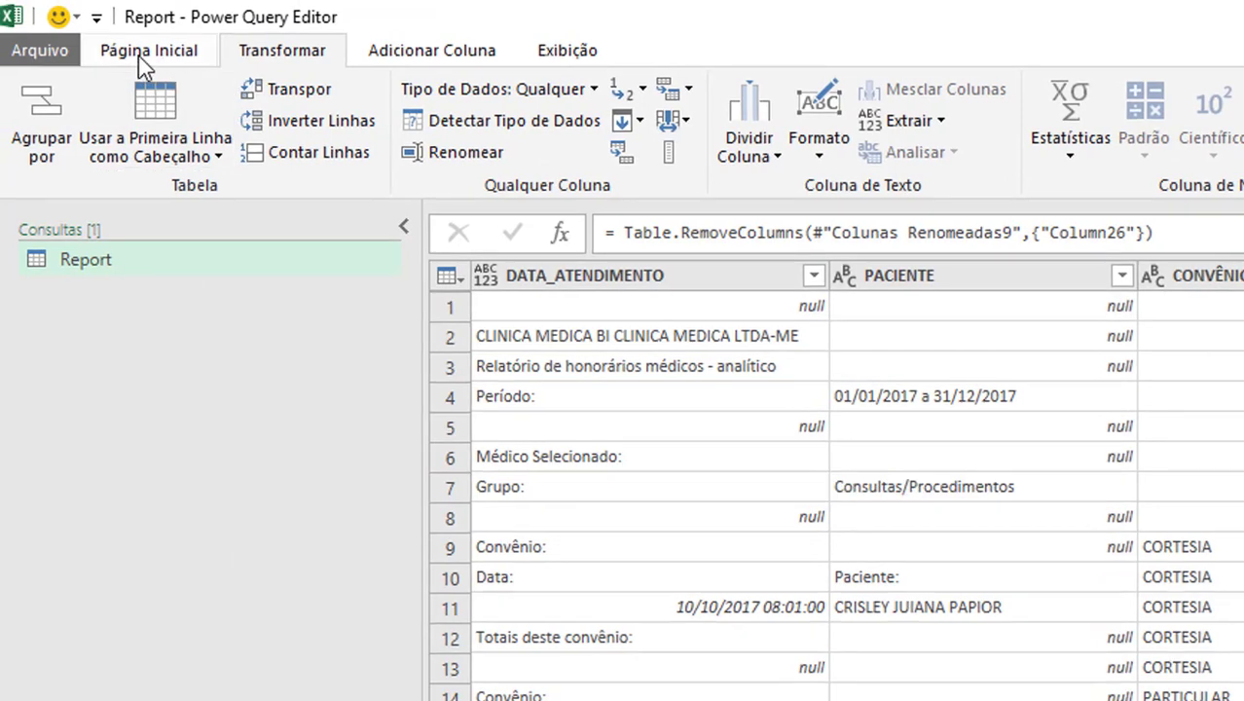
{"action": "left_click", "coordinate": [139, 56]}
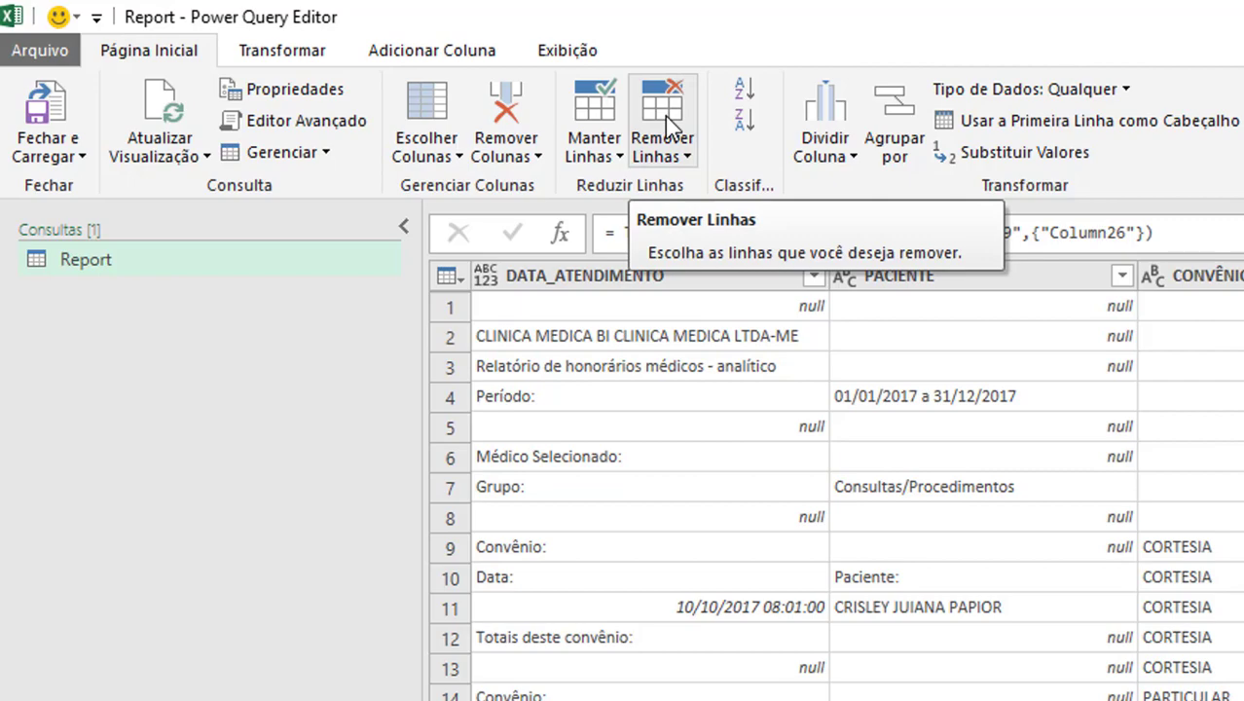
{"action": "left_click", "coordinate": [674, 161]}
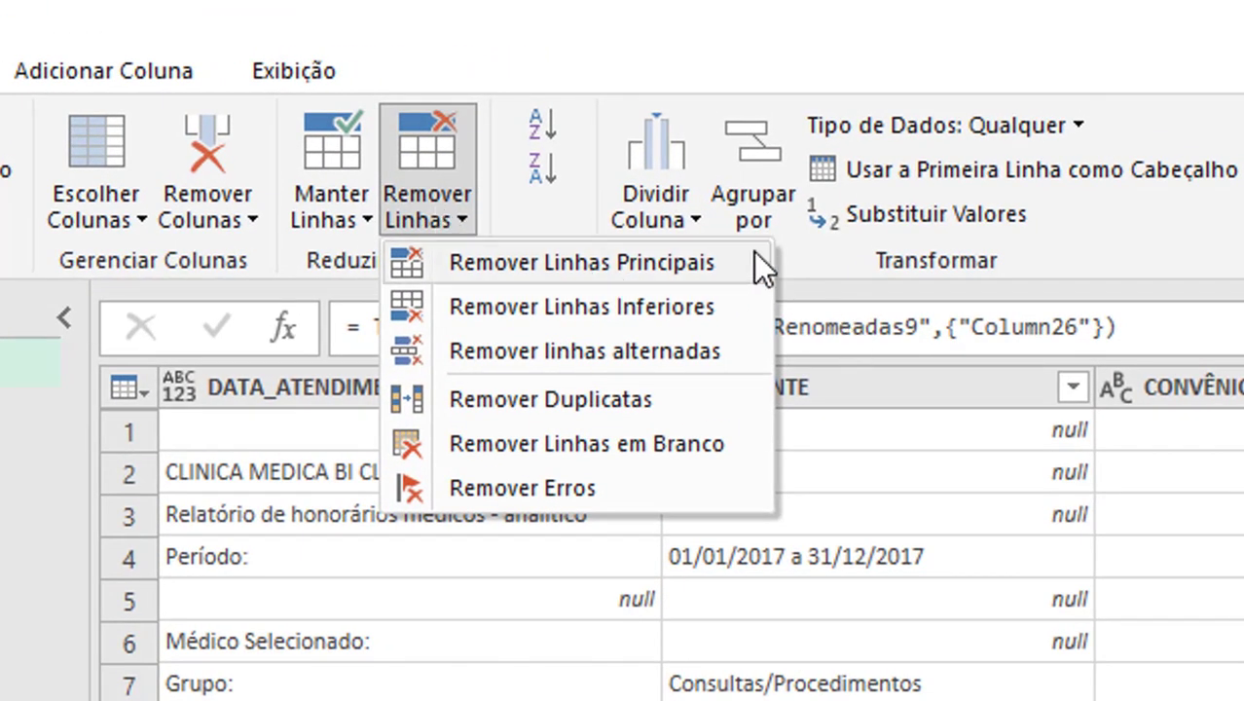
{"action": "mouse_move", "coordinate": [583, 262]}
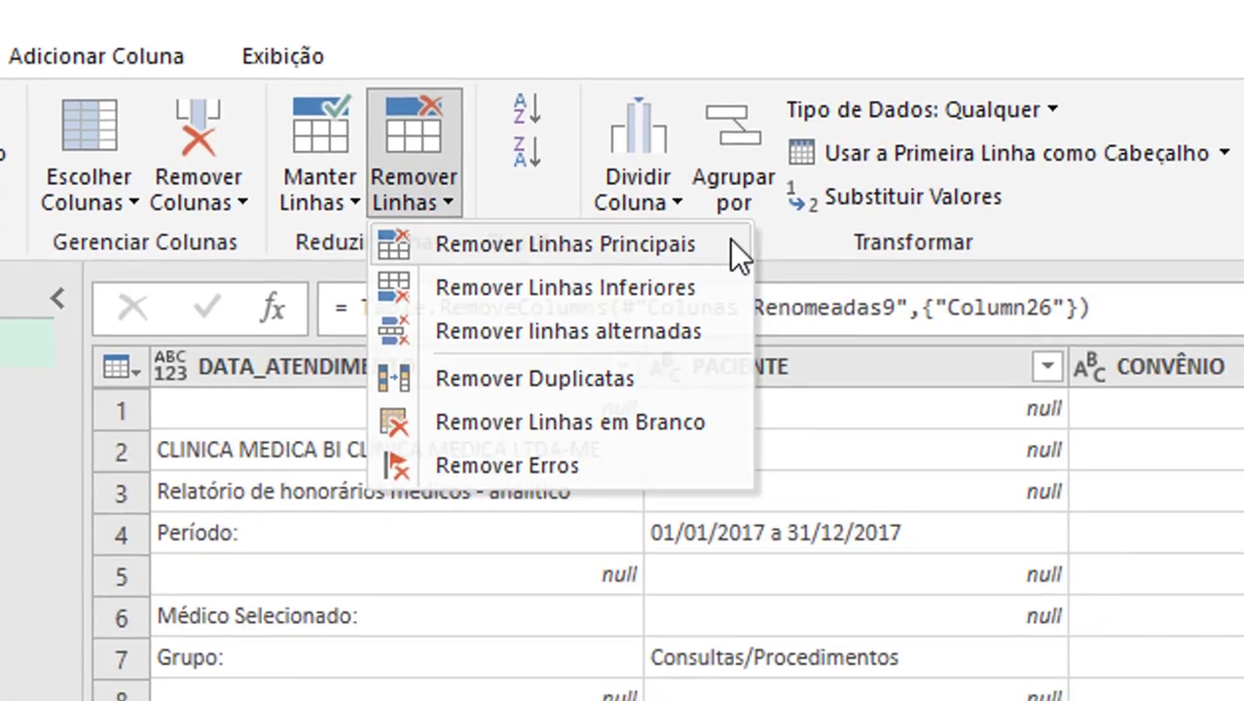
Step: Remove the top 10 rows with Remover Linhas Principais and review the resulting table
{"action": "left_click", "coordinate": [752, 261]}
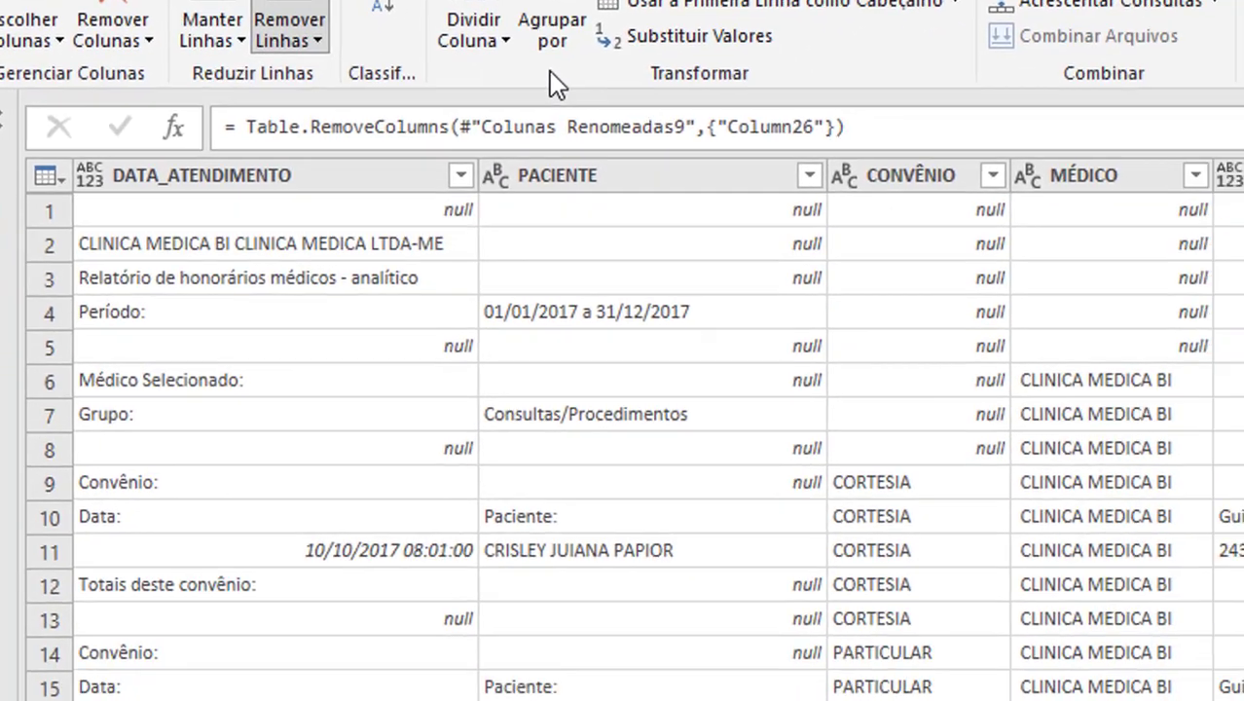
{"action": "type", "text": "10"}
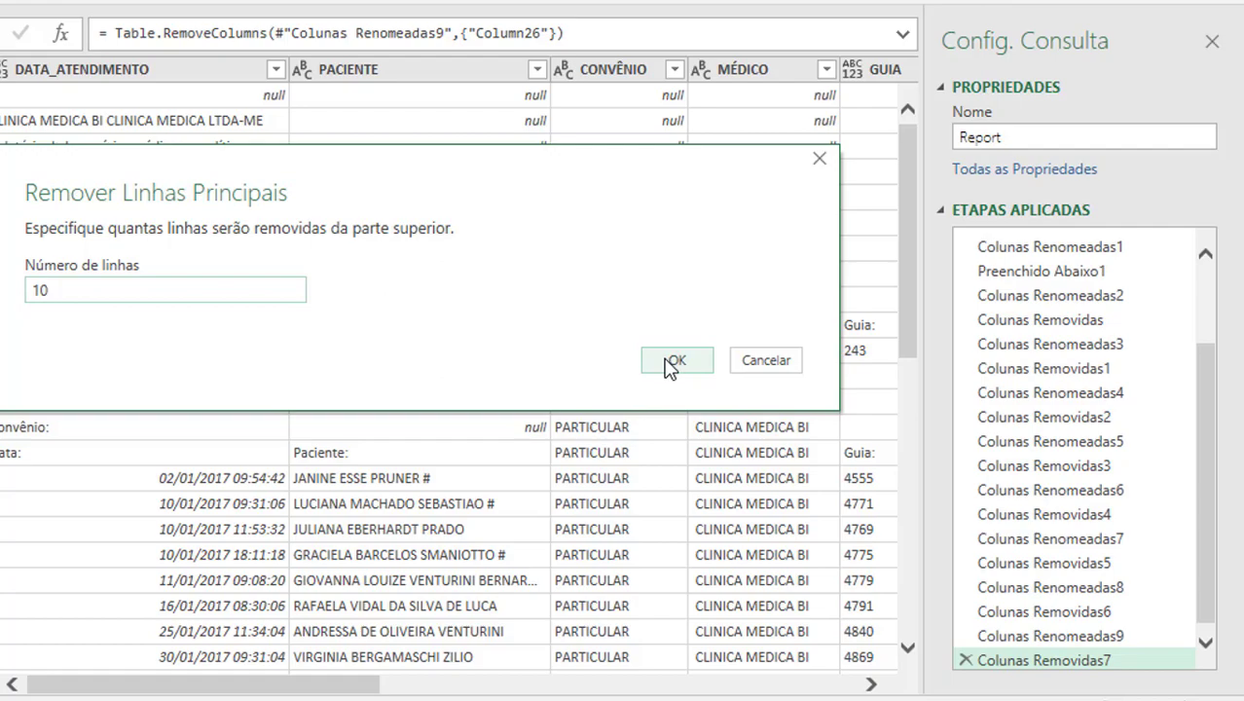
{"action": "left_click", "coordinate": [672, 360]}
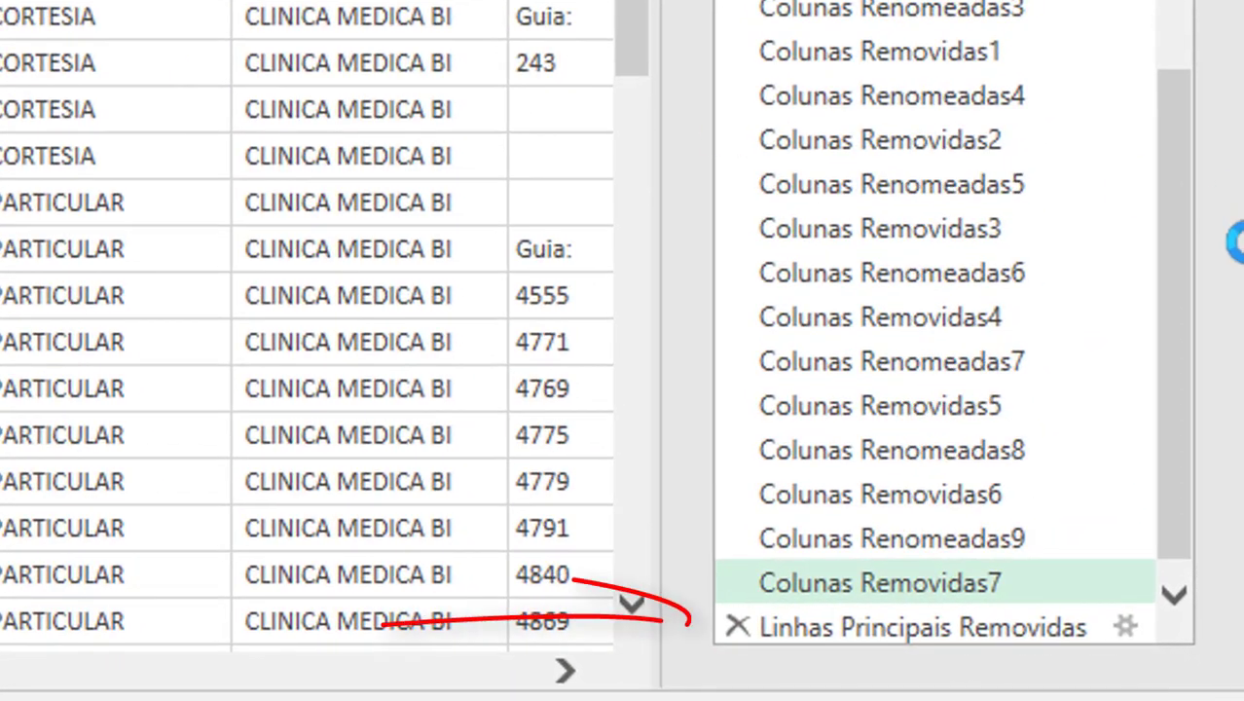
{"action": "left_click", "coordinate": [832, 631]}
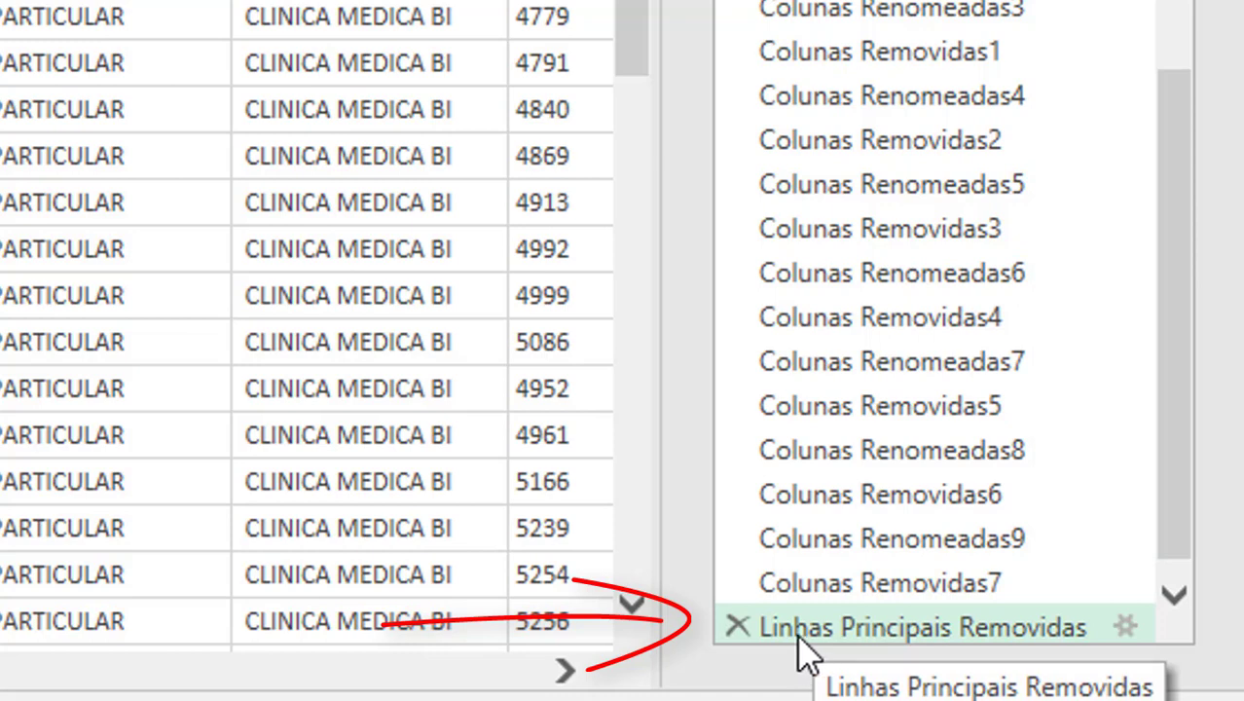
{"action": "mouse_move", "coordinate": [880, 406]}
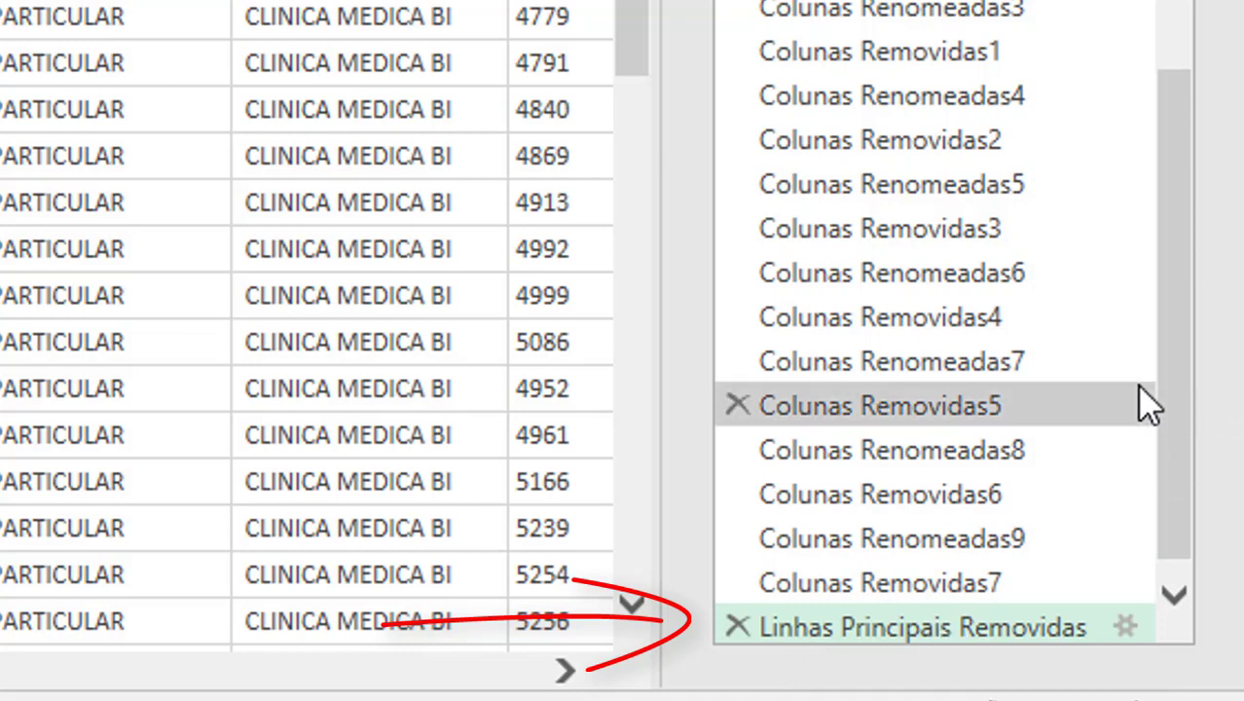
{"action": "left_click_drag", "start_coordinate": [1170, 397], "coordinate": [1155, 581]}
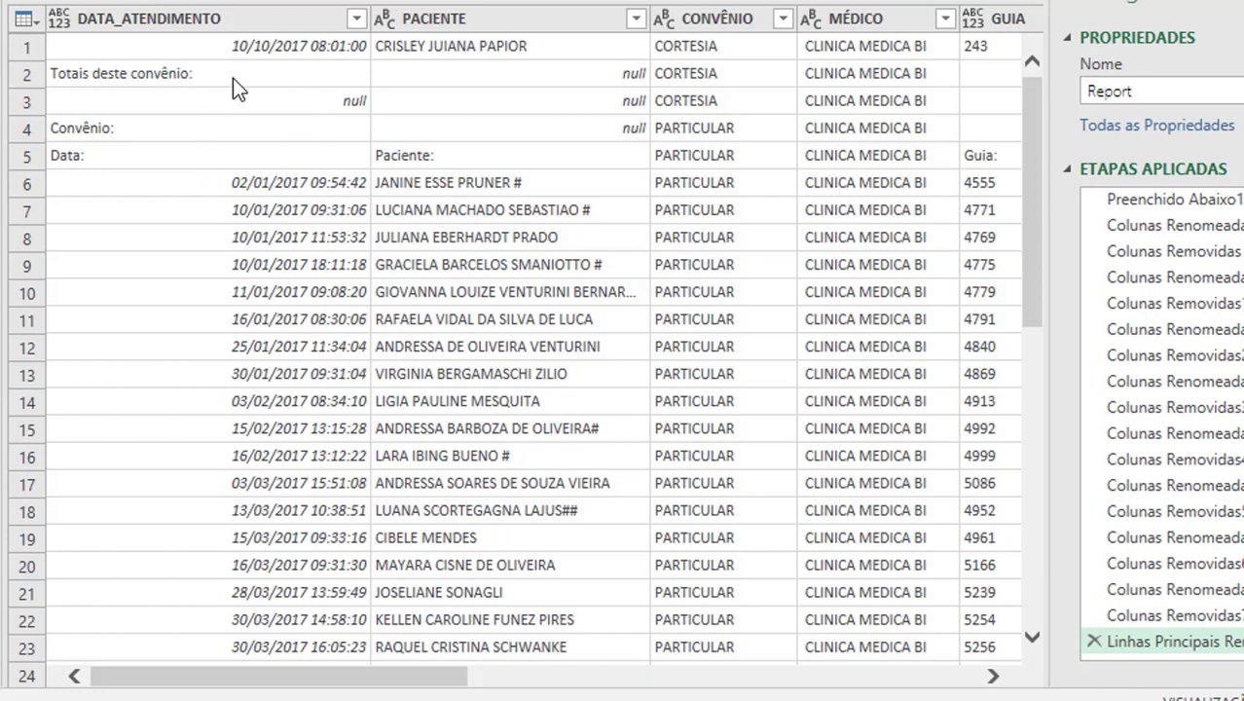
Step: Load the full DATA_ATENDIMENTO filter list and uncheck (nulo)
{"action": "left_click", "coordinate": [346, 19]}
{"action": "left_click", "coordinate": [513, 23]}
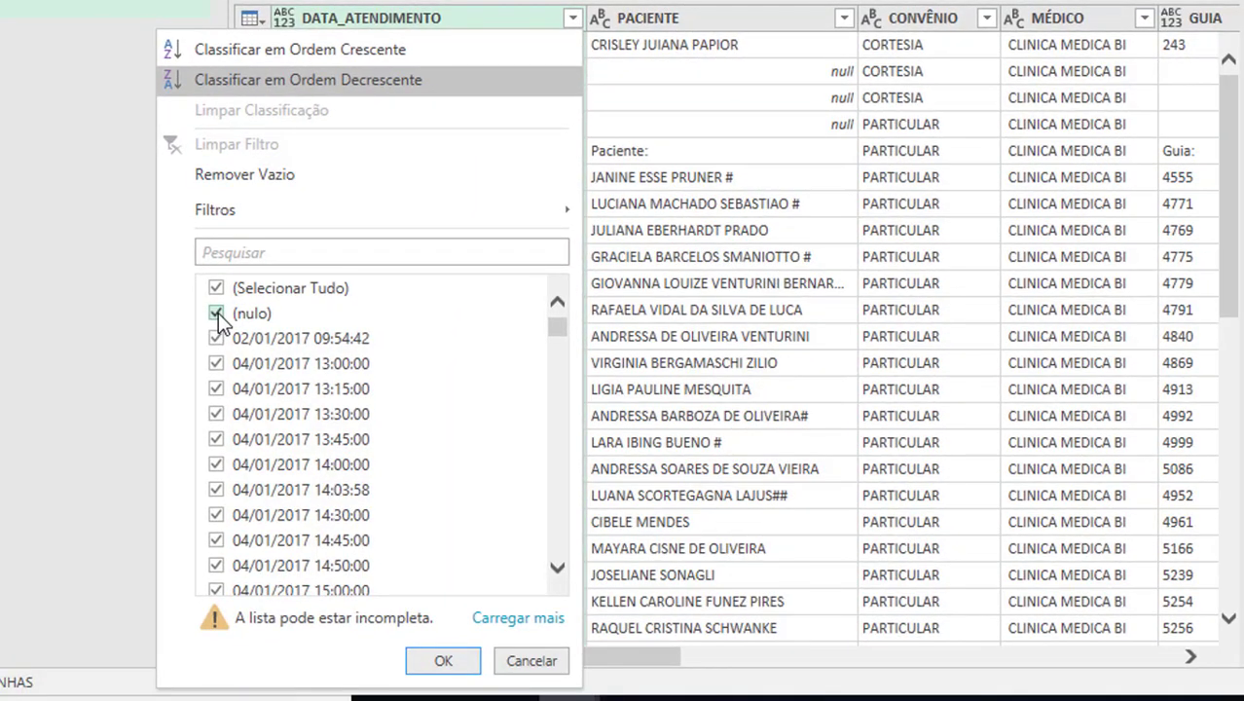
{"action": "left_click", "coordinate": [216, 313]}
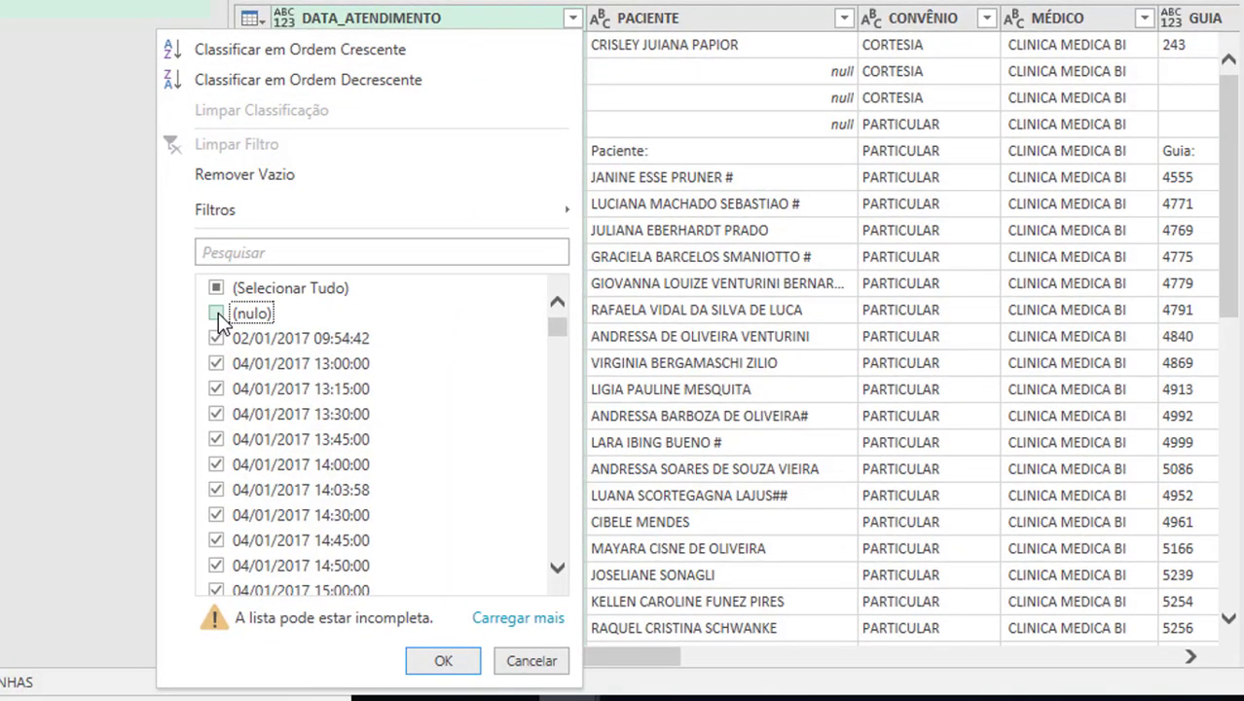
{"action": "left_click", "coordinate": [526, 619]}
{"action": "left_click", "coordinate": [216, 313]}
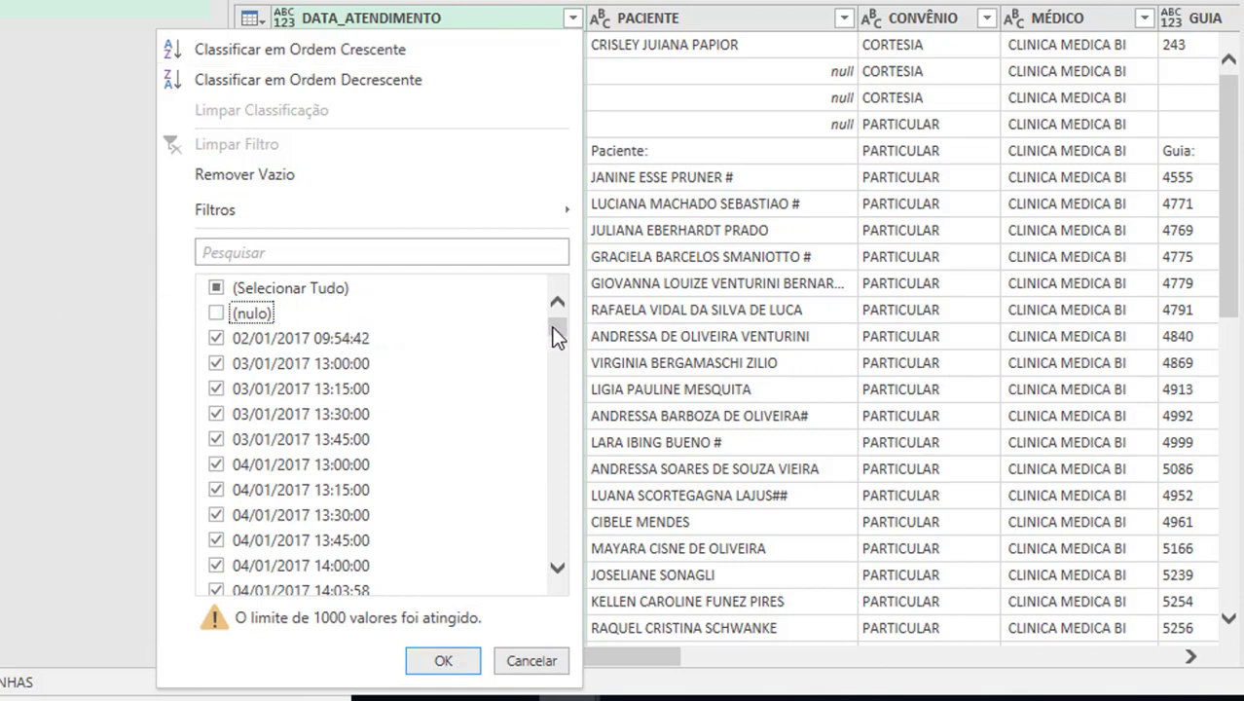
{"action": "left_click_drag", "start_coordinate": [555, 331], "coordinate": [554, 560]}
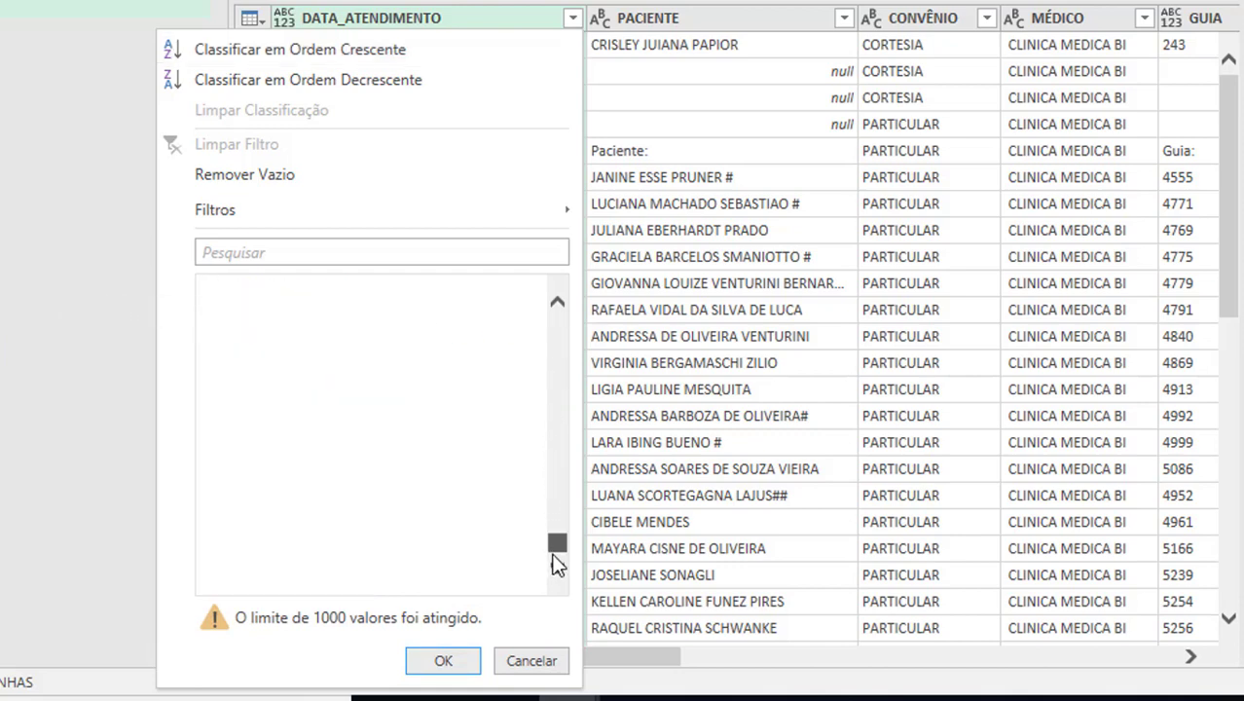
{"action": "left_click", "coordinate": [558, 303]}
{"action": "left_click", "coordinate": [559, 303]}
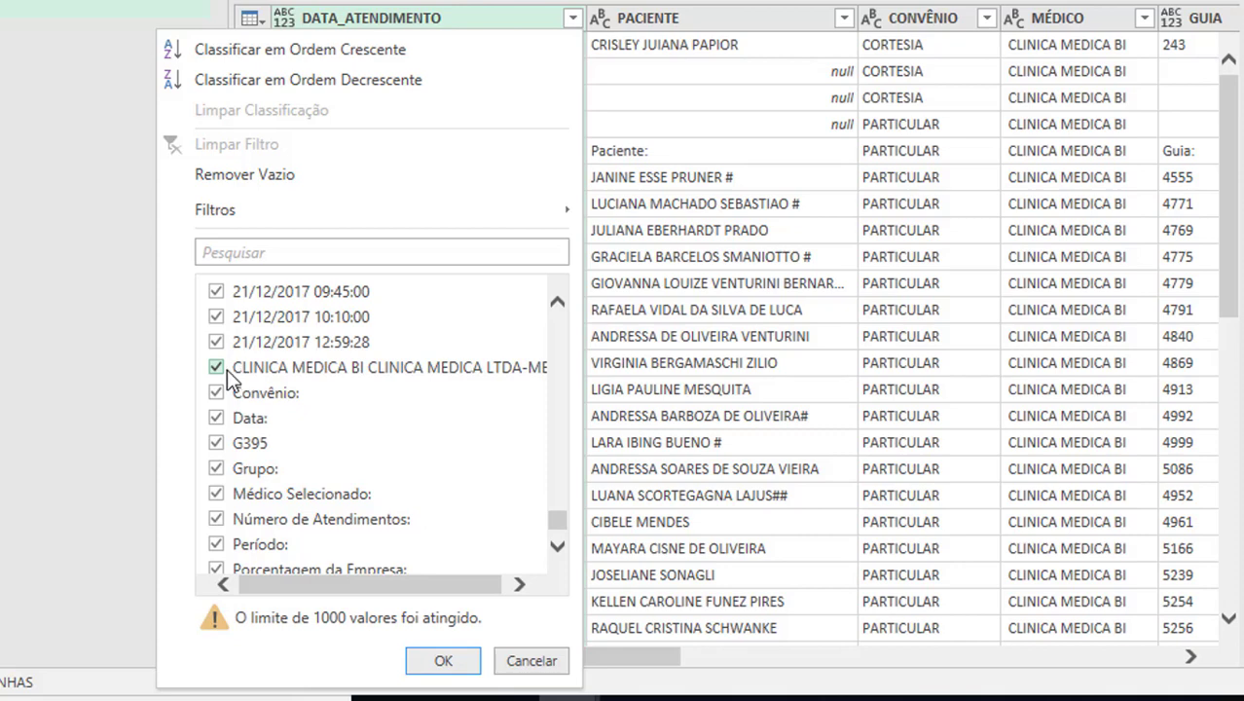
Step: Uncheck Convênio:, Data:, Período:, Número de Atendimentos:, Médico Selecionado:, Grupo: and G395
{"action": "left_click", "coordinate": [216, 394]}
{"action": "left_click", "coordinate": [217, 418]}
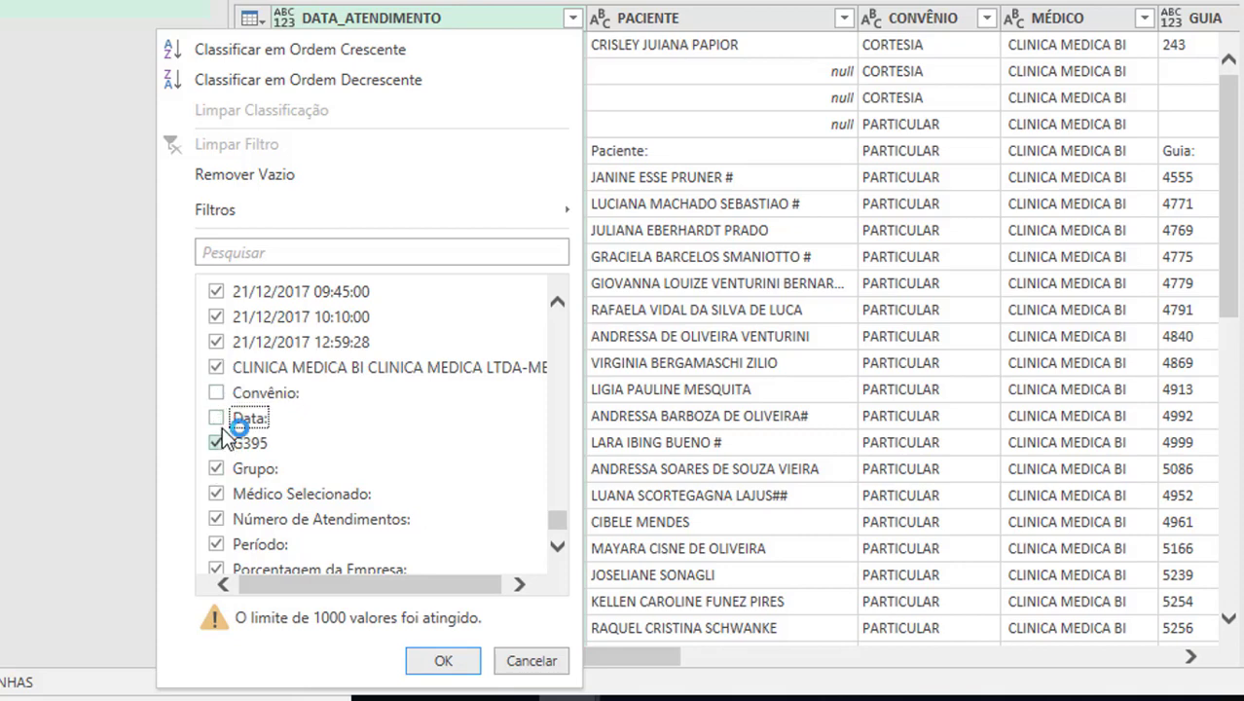
{"action": "left_click", "coordinate": [216, 544]}
{"action": "left_click", "coordinate": [216, 519]}
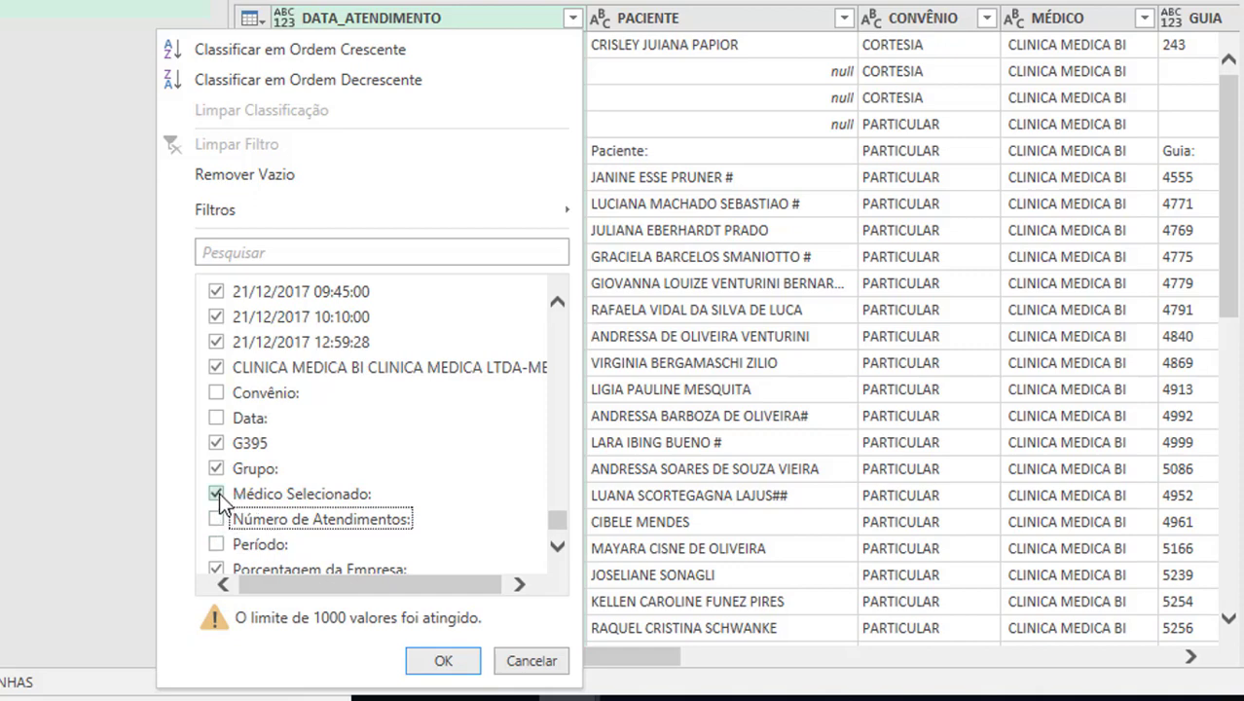
{"action": "left_click", "coordinate": [216, 494]}
{"action": "left_click", "coordinate": [216, 468]}
{"action": "left_click", "coordinate": [240, 443]}
Step: Uncheck Porcentagem da Empresa:, Porcentagem do Imposto:, Relatório header, Totais deste convênio:, Totais deste grupo:, Total do Médico:
{"action": "scroll", "coordinate": [240, 446], "scroll_direction": "down", "scroll_amount": 2}
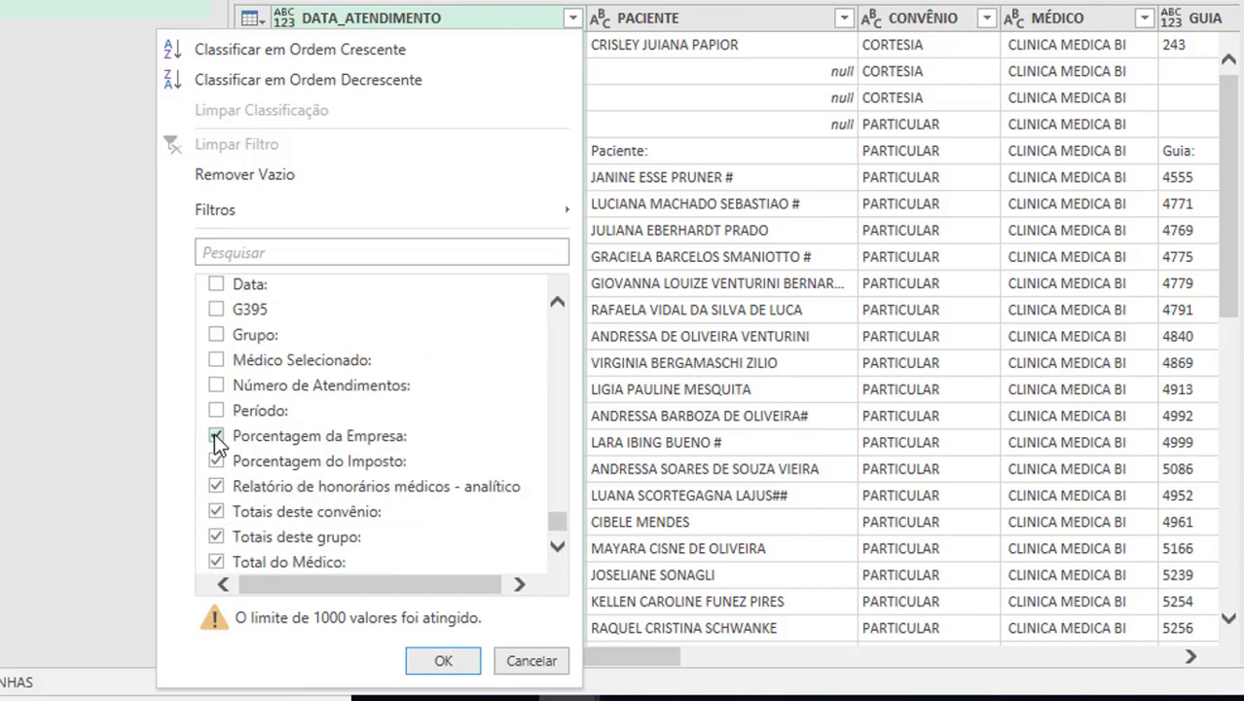
{"action": "left_click", "coordinate": [216, 436]}
{"action": "left_click", "coordinate": [216, 460]}
{"action": "left_click", "coordinate": [217, 486]}
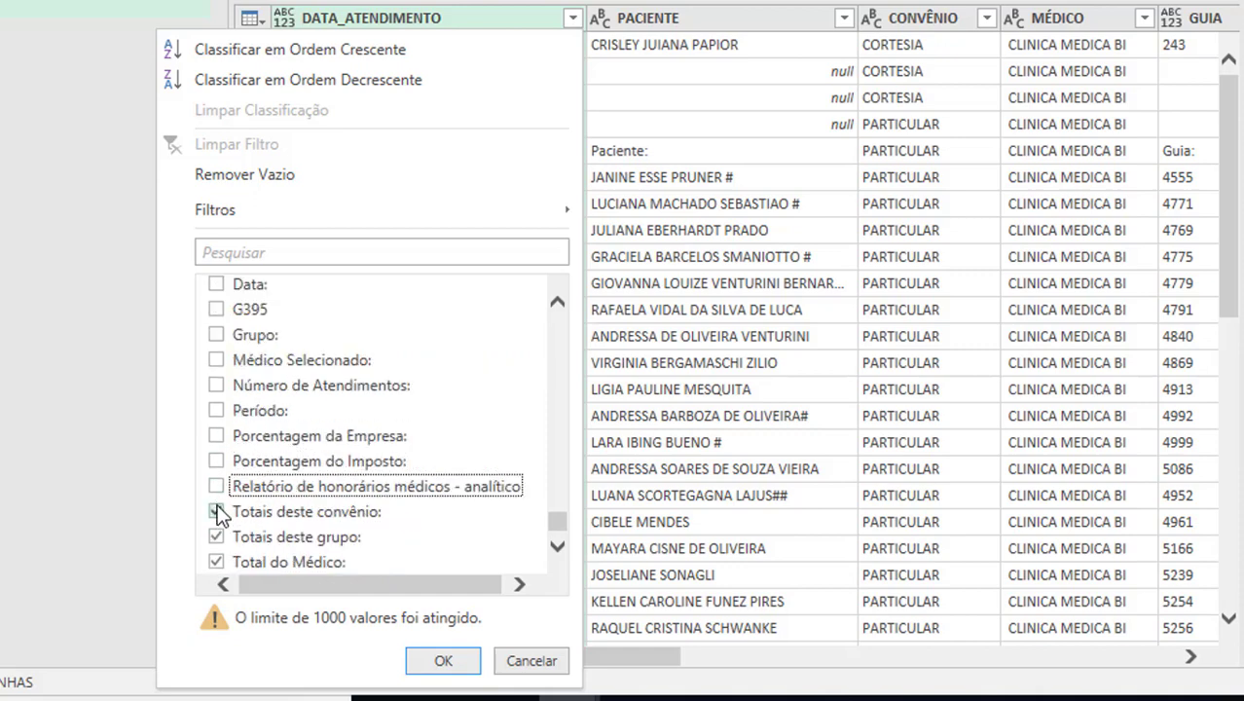
{"action": "left_click", "coordinate": [216, 511]}
{"action": "left_click", "coordinate": [216, 536]}
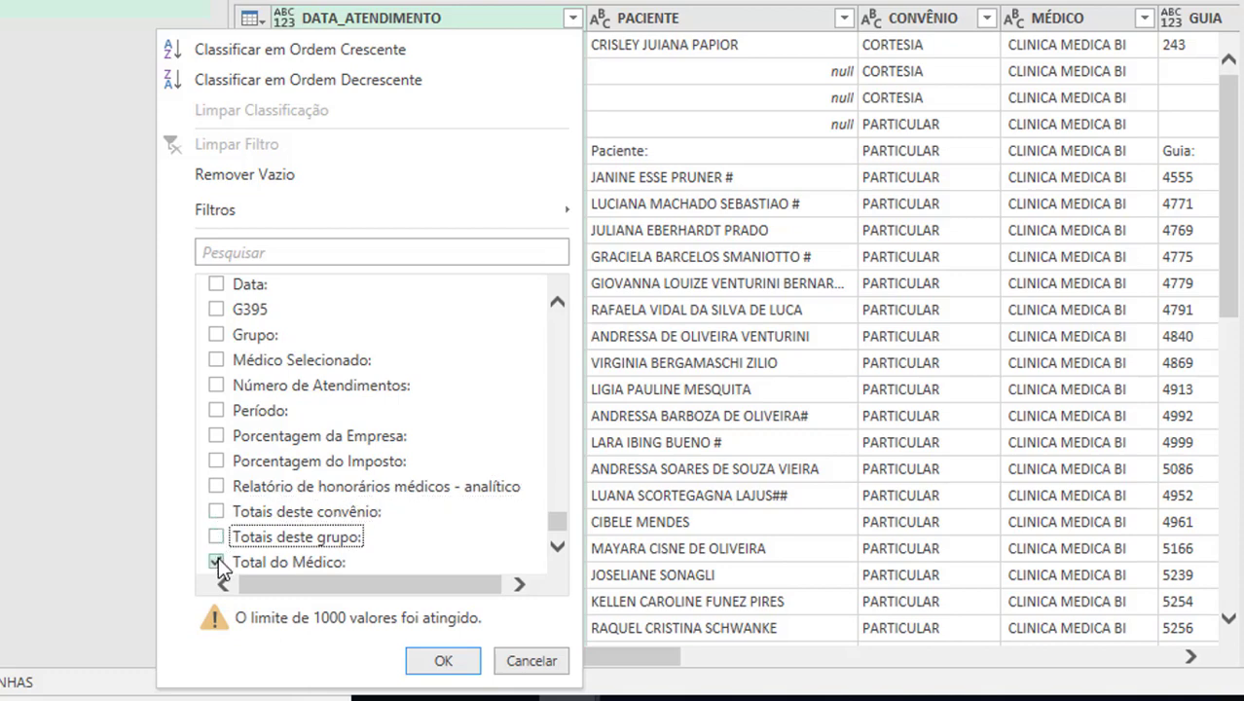
{"action": "left_click", "coordinate": [216, 562]}
{"action": "left_click", "coordinate": [559, 548]}
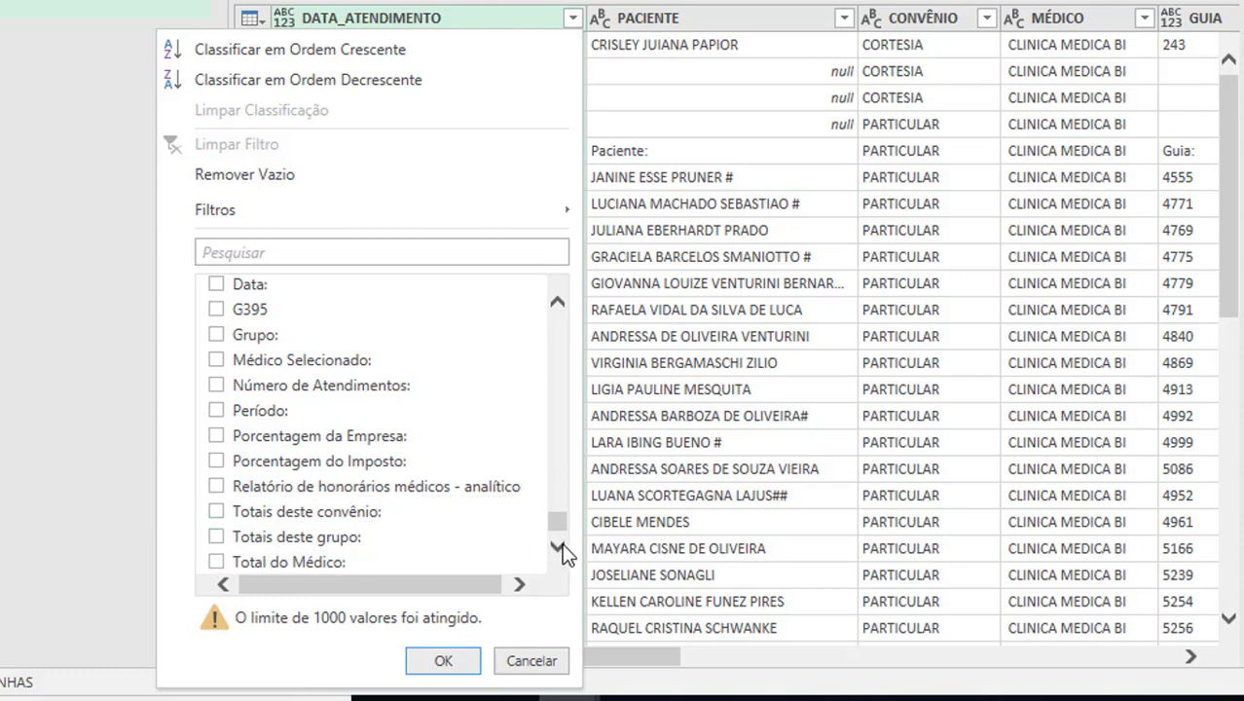
{"action": "left_click", "coordinate": [561, 549]}
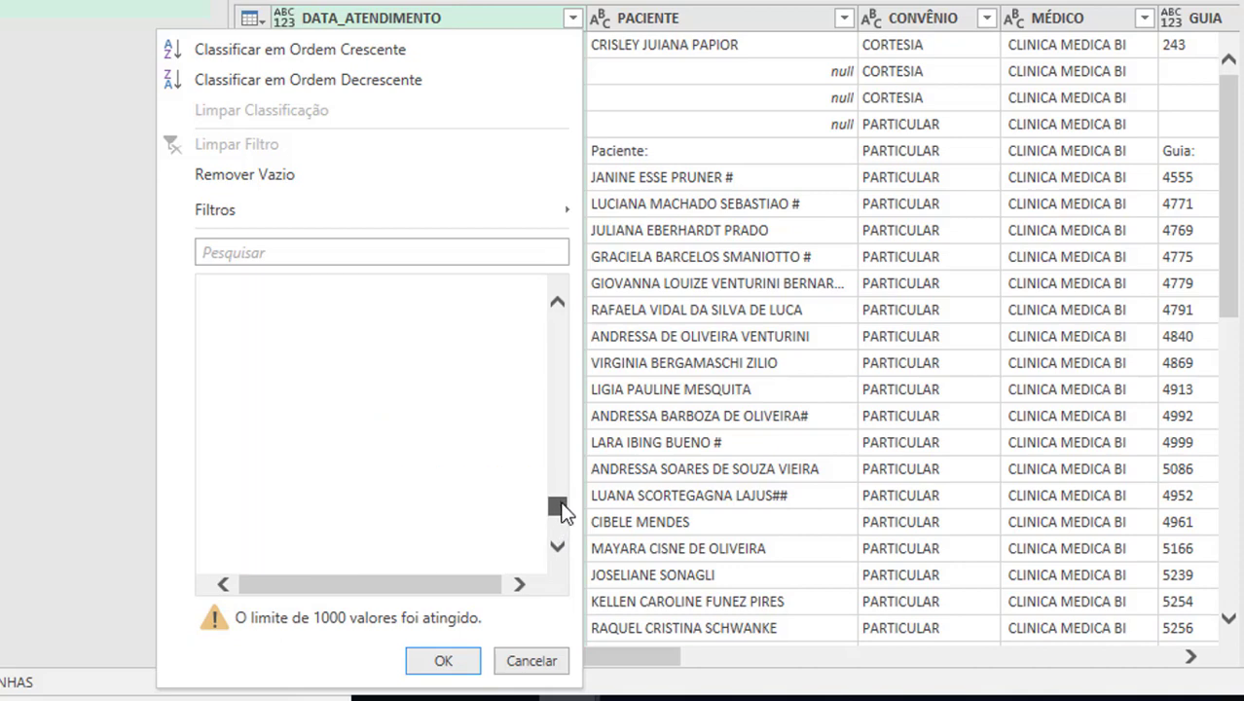
{"action": "left_click", "coordinate": [566, 354]}
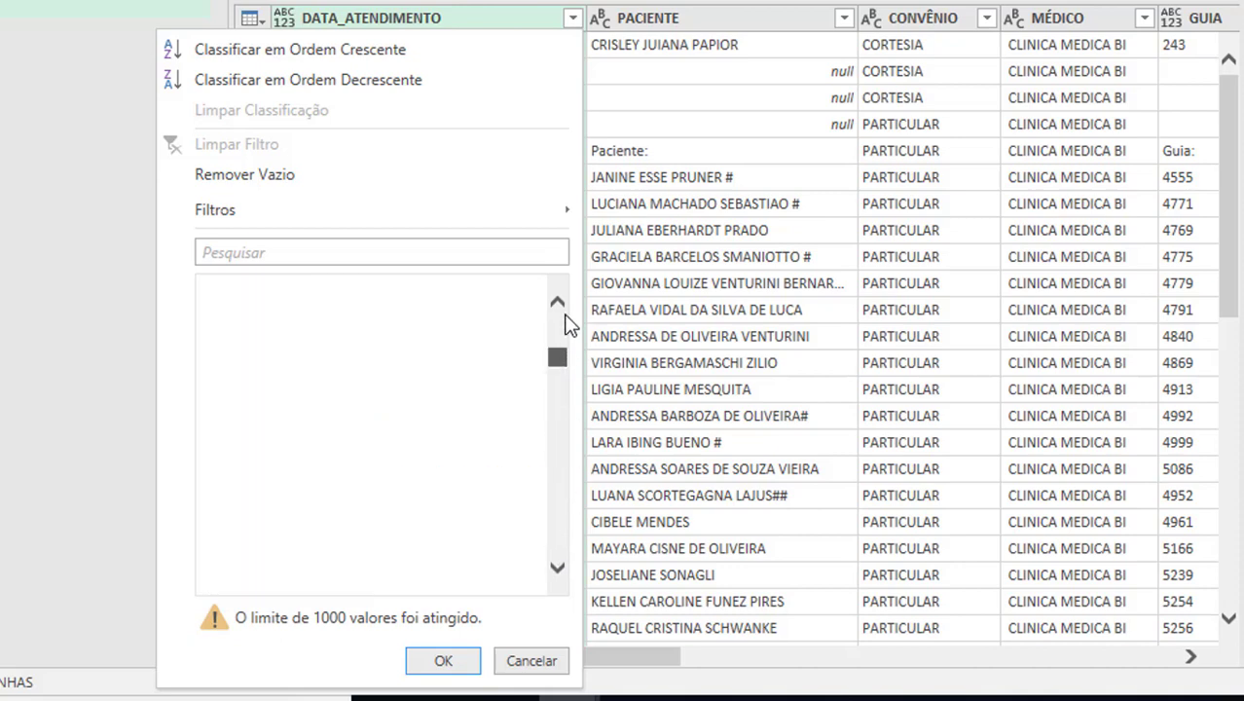
{"action": "left_click", "coordinate": [565, 321]}
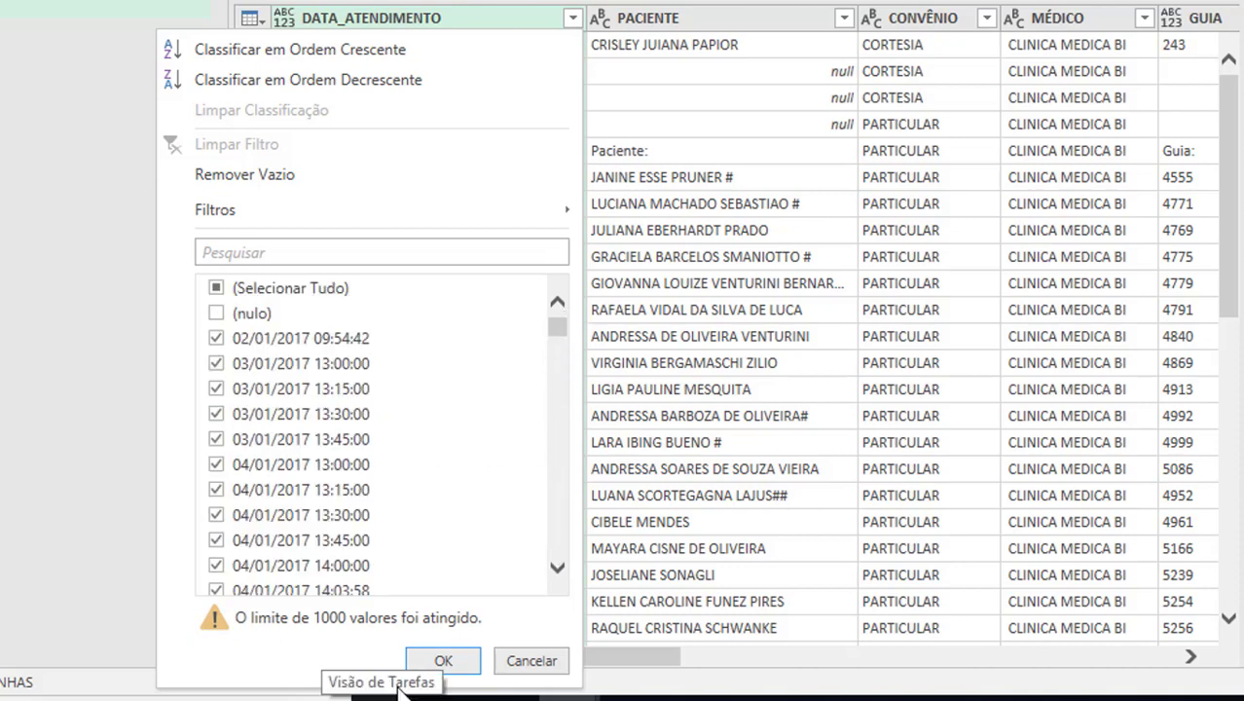
{"action": "left_click", "coordinate": [440, 662]}
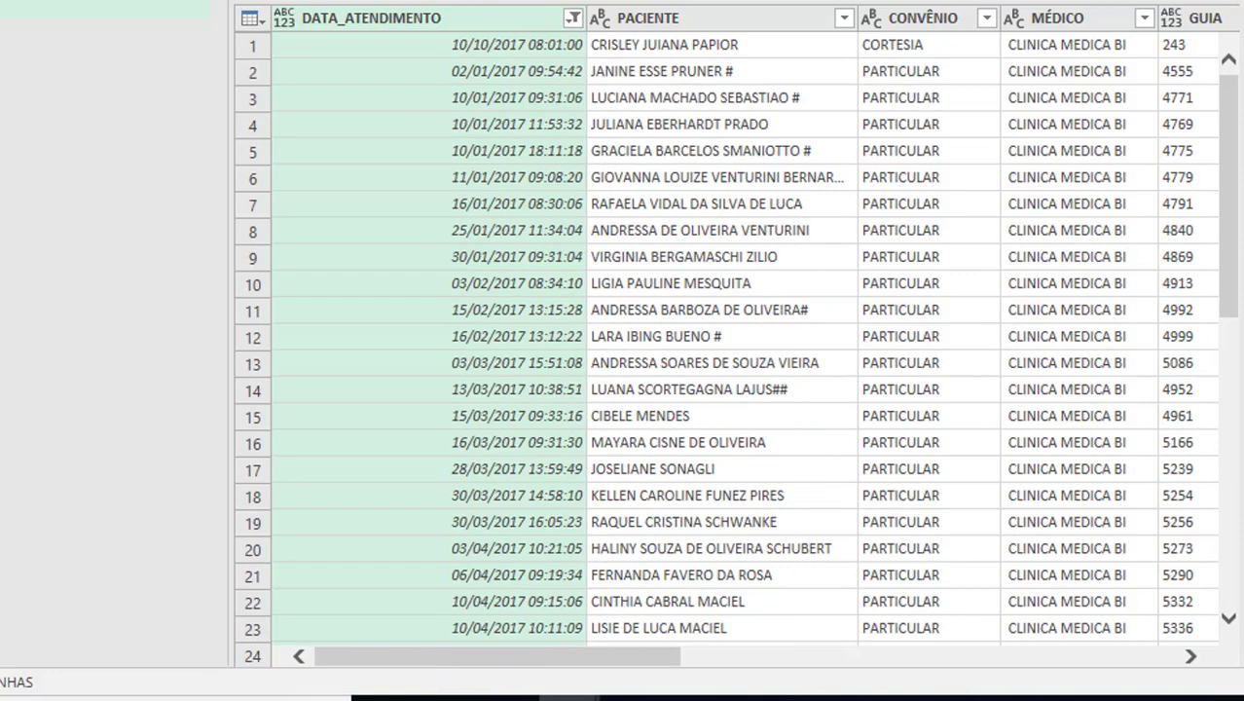
{"action": "left_click_drag", "start_coordinate": [1233, 105], "coordinate": [1234, 367]}
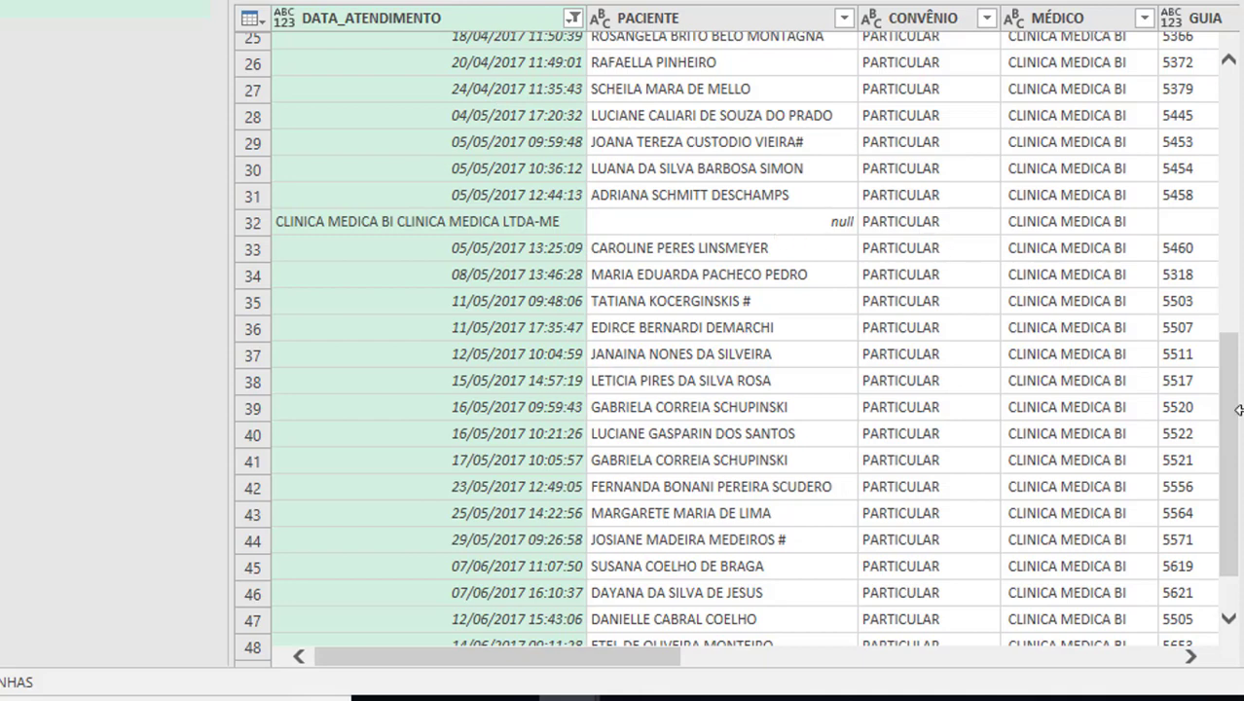
{"action": "left_click_drag", "start_coordinate": [1234, 413], "coordinate": [1224, 470]}
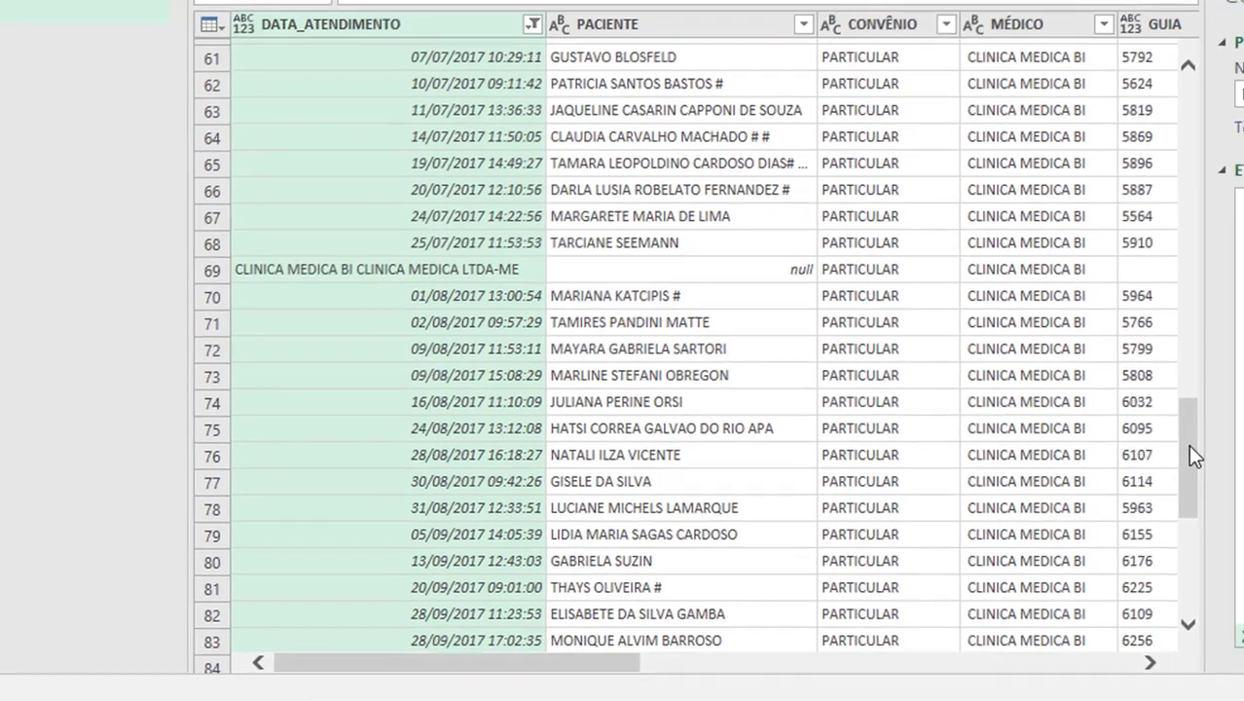
{"action": "mouse_move", "coordinate": [1224, 469]}
{"action": "left_mouse_down"}
{"action": "mouse_move", "coordinate": [1022, 516]}
{"action": "mouse_move", "coordinate": [994, 570]}
{"action": "mouse_move", "coordinate": [995, 602]}
{"action": "mouse_move", "coordinate": [1022, 161]}
{"action": "mouse_move", "coordinate": [1012, 132]}
{"action": "left_mouse_up"}
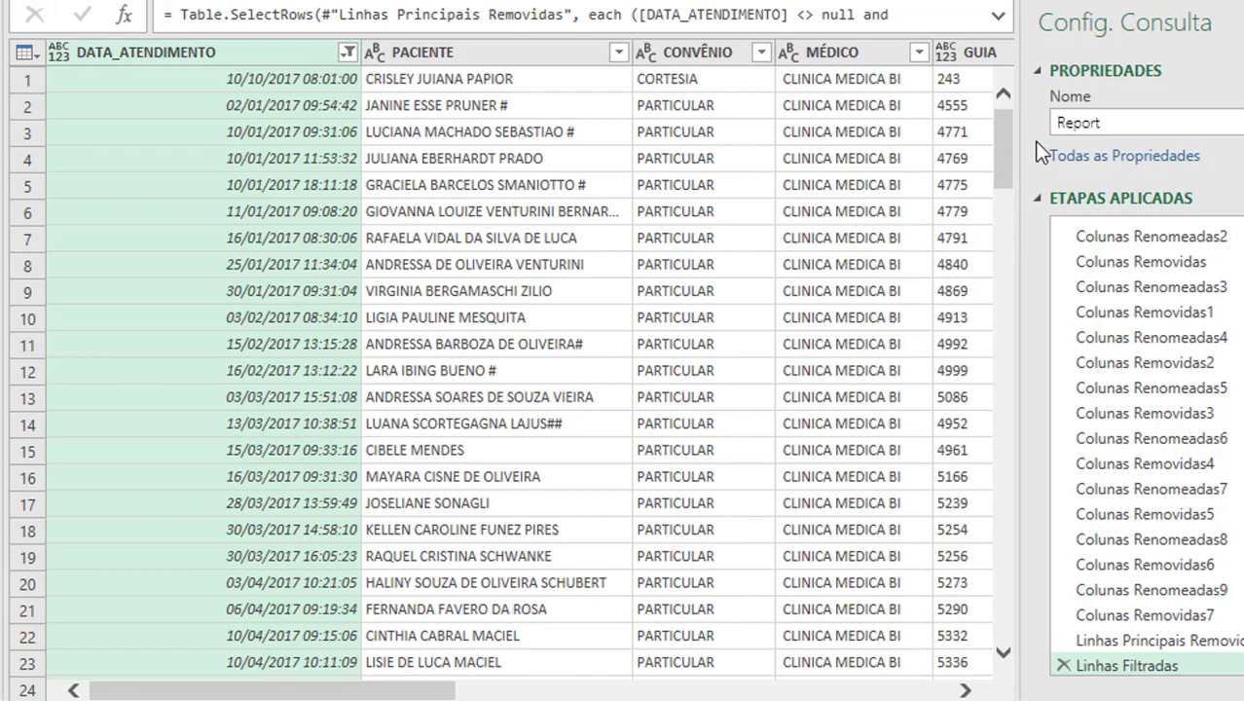
{"action": "left_click_drag", "start_coordinate": [1007, 150], "coordinate": [1002, 204]}
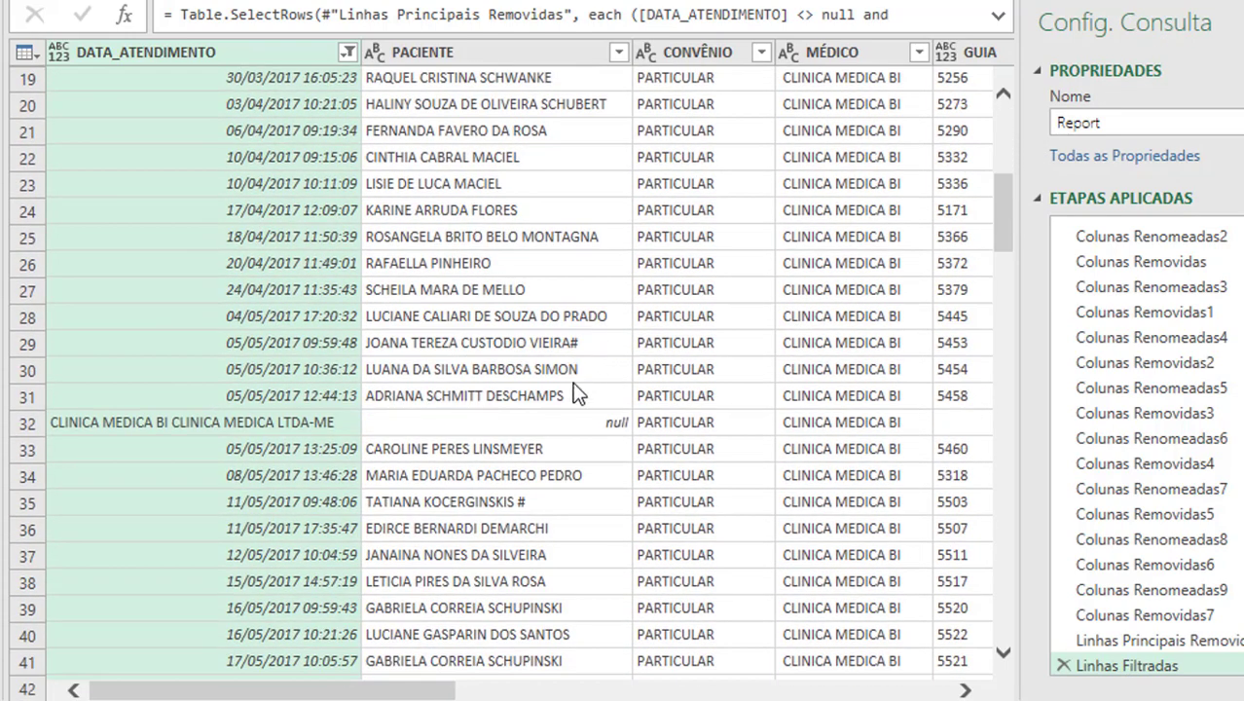
Step: Filter PACIENTE to exclude (nulo) and scroll through the remaining appointment rows
{"action": "left_click", "coordinate": [618, 54]}
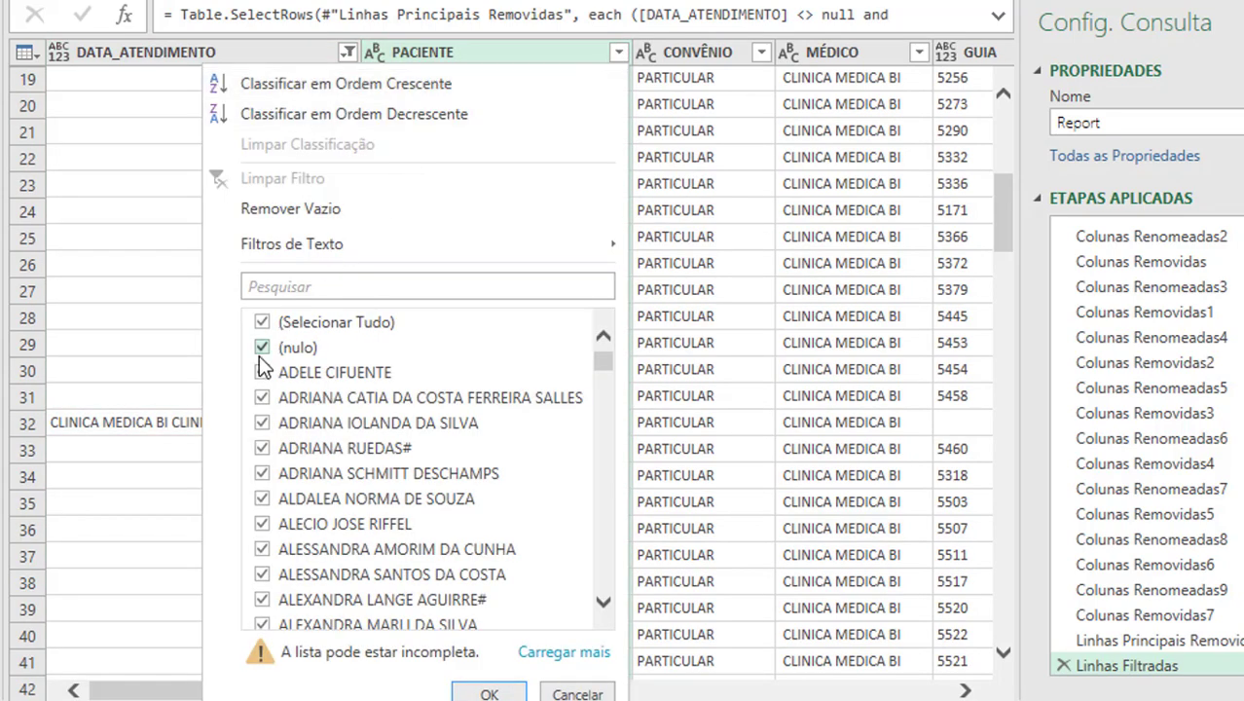
{"action": "left_click", "coordinate": [263, 348]}
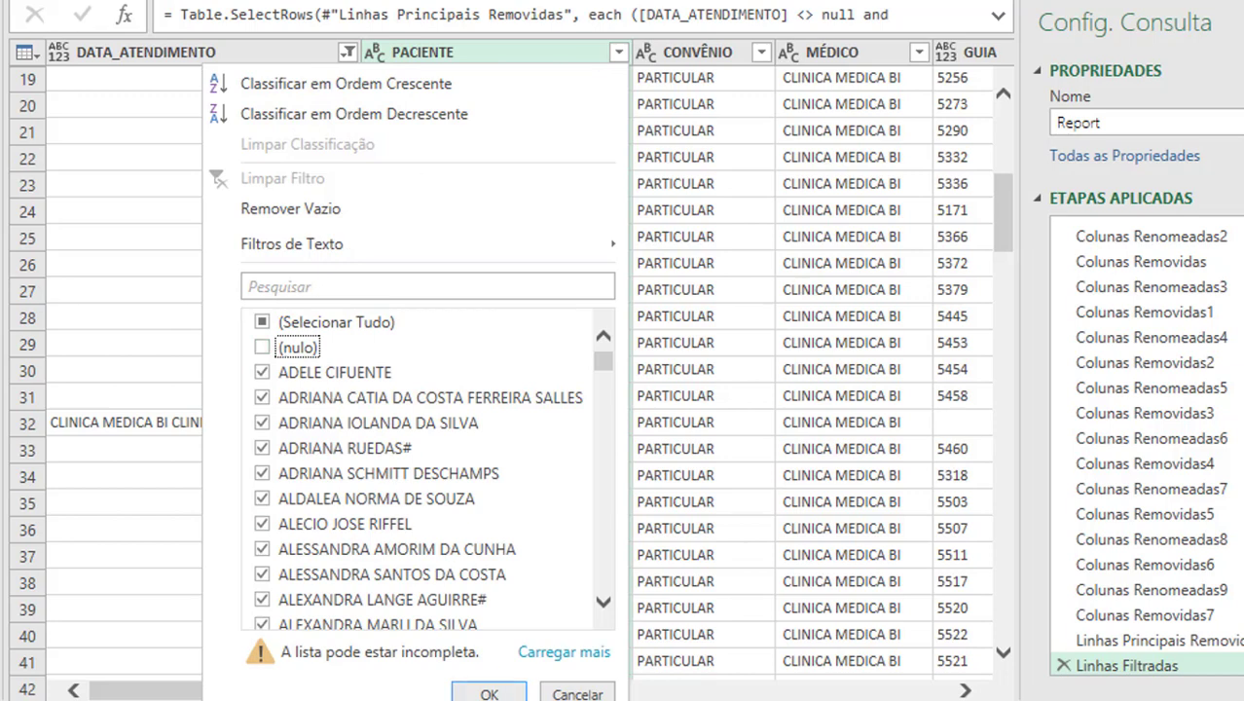
{"action": "left_click", "coordinate": [489, 693]}
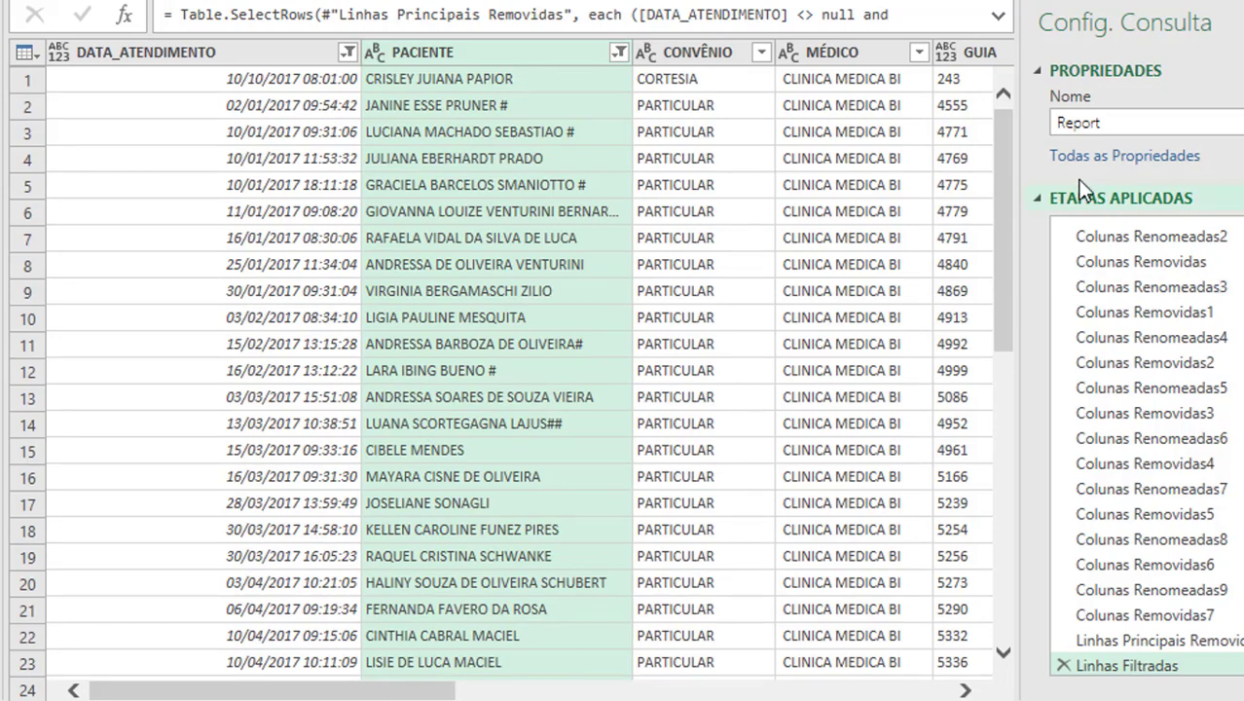
{"action": "left_click_drag", "start_coordinate": [1007, 146], "coordinate": [1003, 603]}
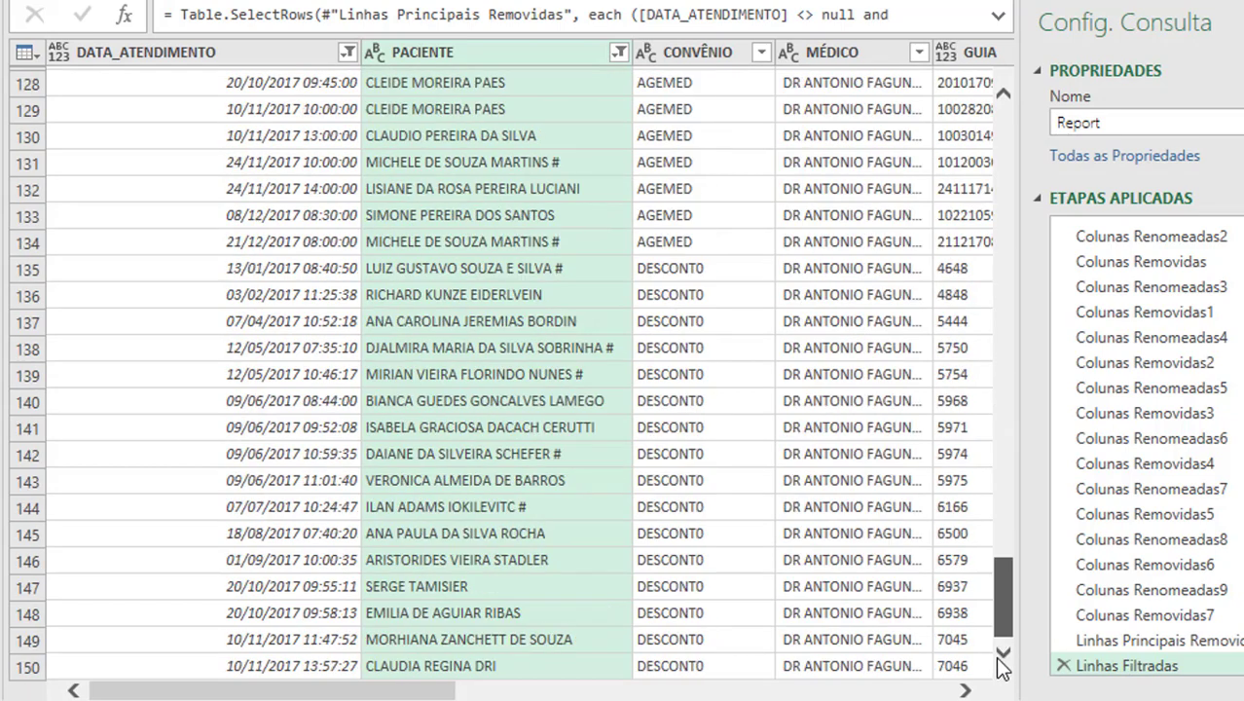
{"action": "left_click_drag", "start_coordinate": [1009, 494], "coordinate": [1006, 631]}
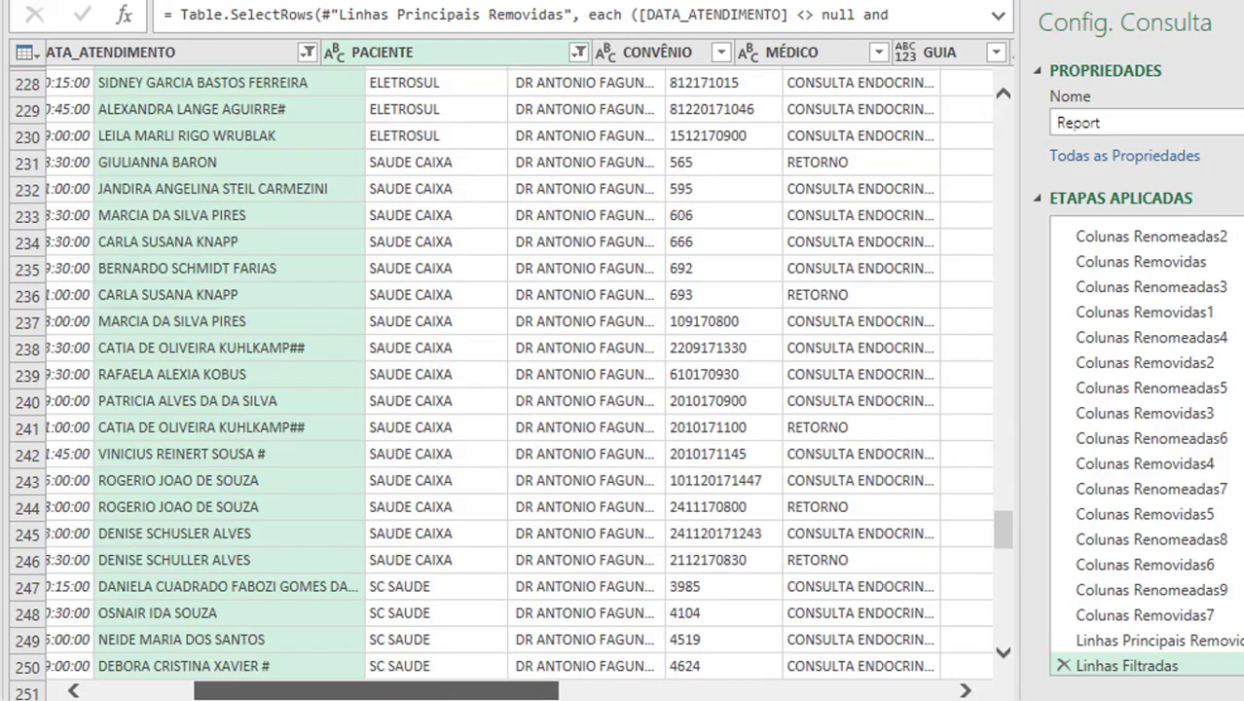
{"action": "mouse_move", "coordinate": [331, 691]}
{"action": "left_mouse_down"}
{"action": "mouse_move", "coordinate": [808, 691]}
{"action": "mouse_move", "coordinate": [272, 690]}
{"action": "left_mouse_up"}
{"action": "left_click_drag", "start_coordinate": [1002, 530], "coordinate": [1018, 124]}
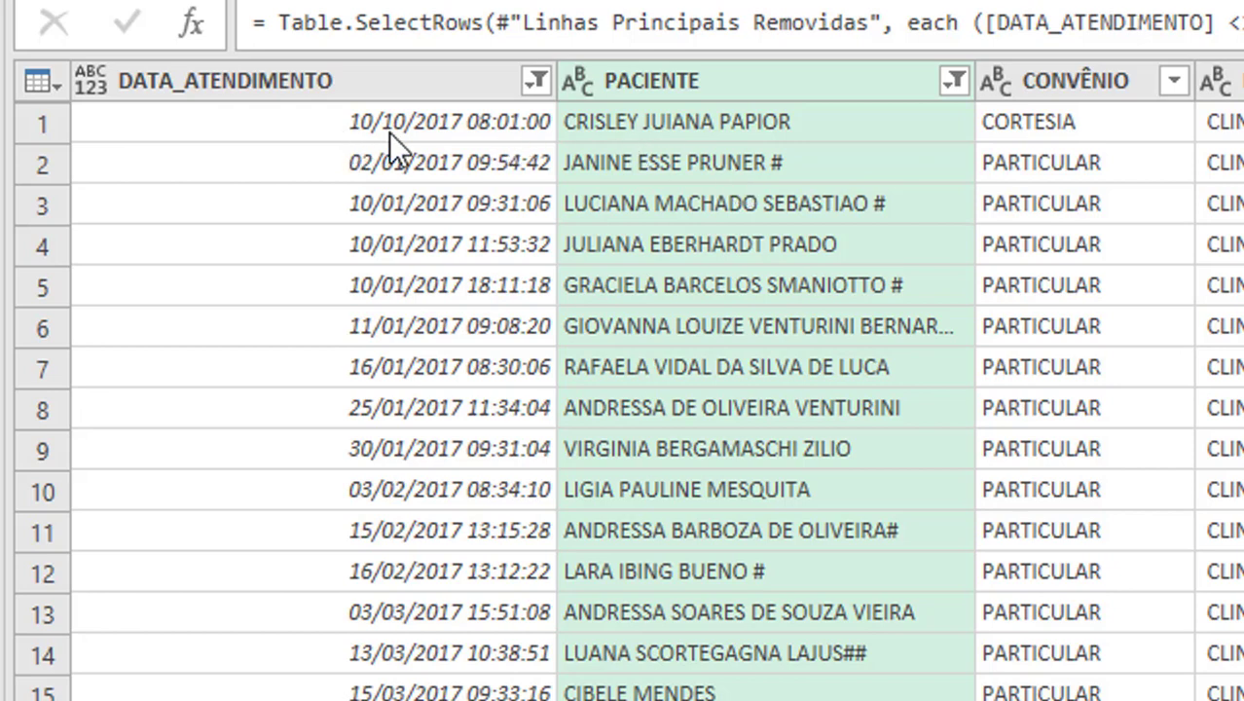
Step: Set DATA_ATENDIMENTO to Data/hora and autofit its column width
{"action": "left_click", "coordinate": [212, 249]}
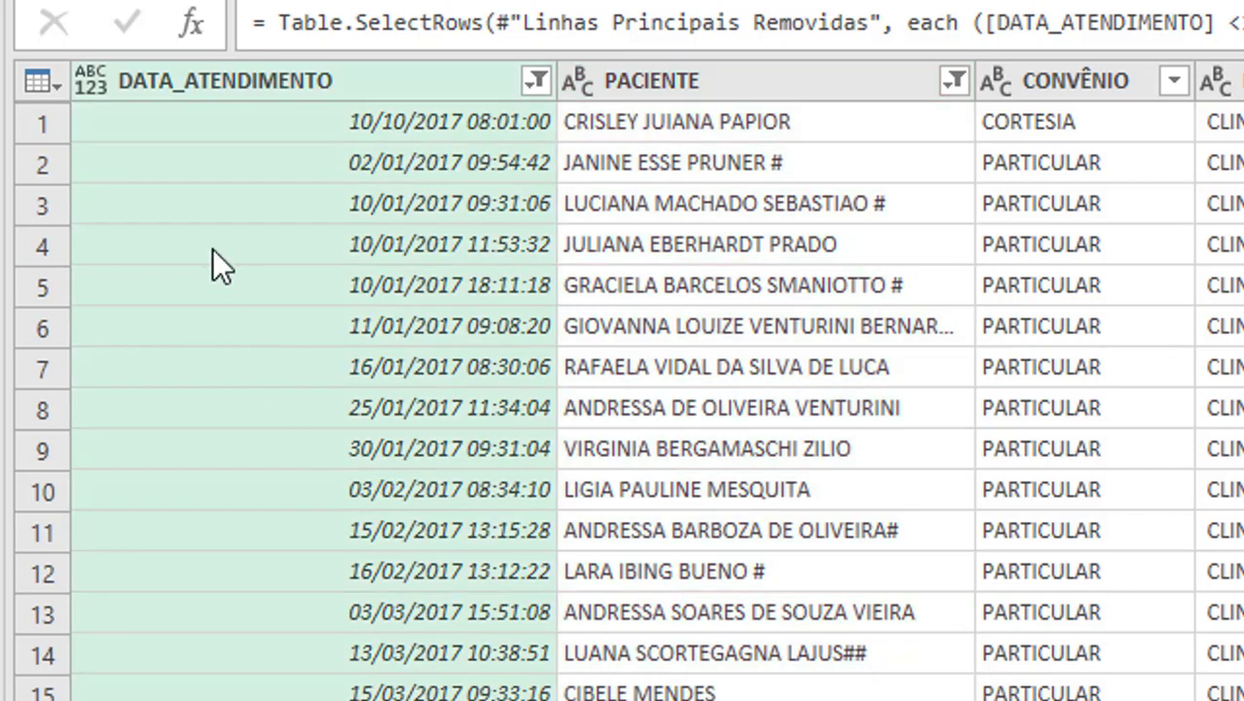
{"action": "left_click", "coordinate": [86, 83]}
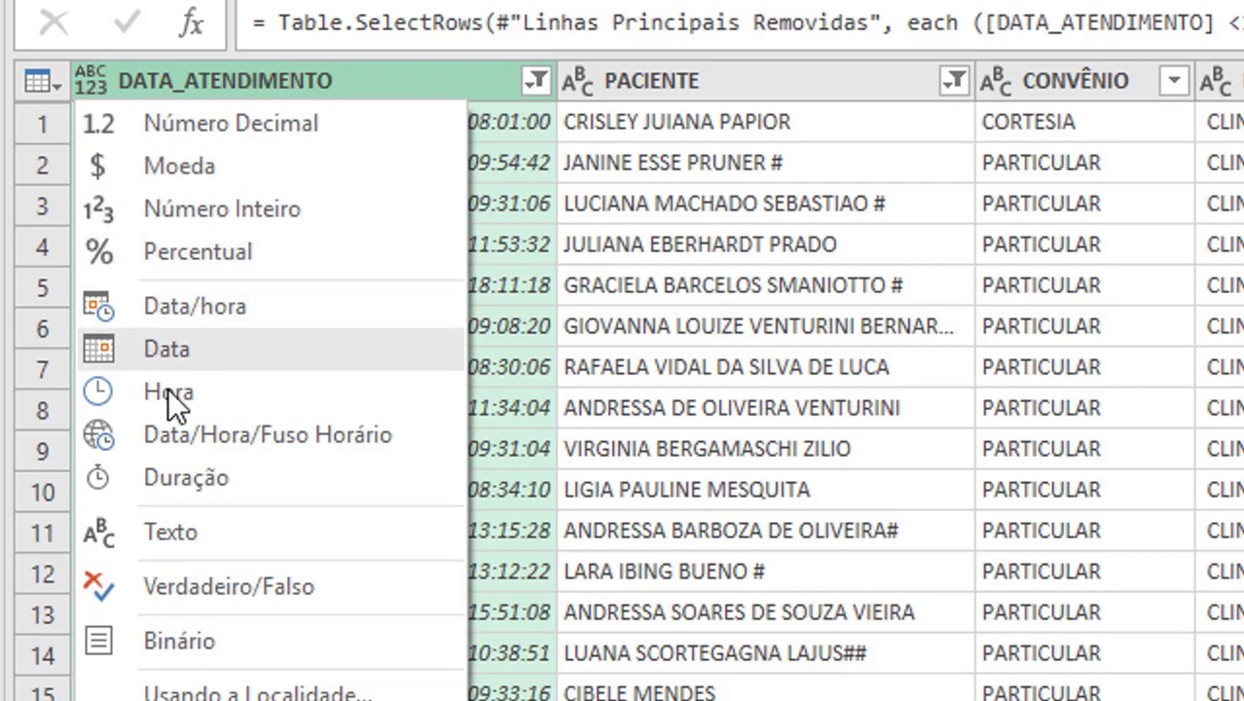
{"action": "left_click", "coordinate": [255, 315]}
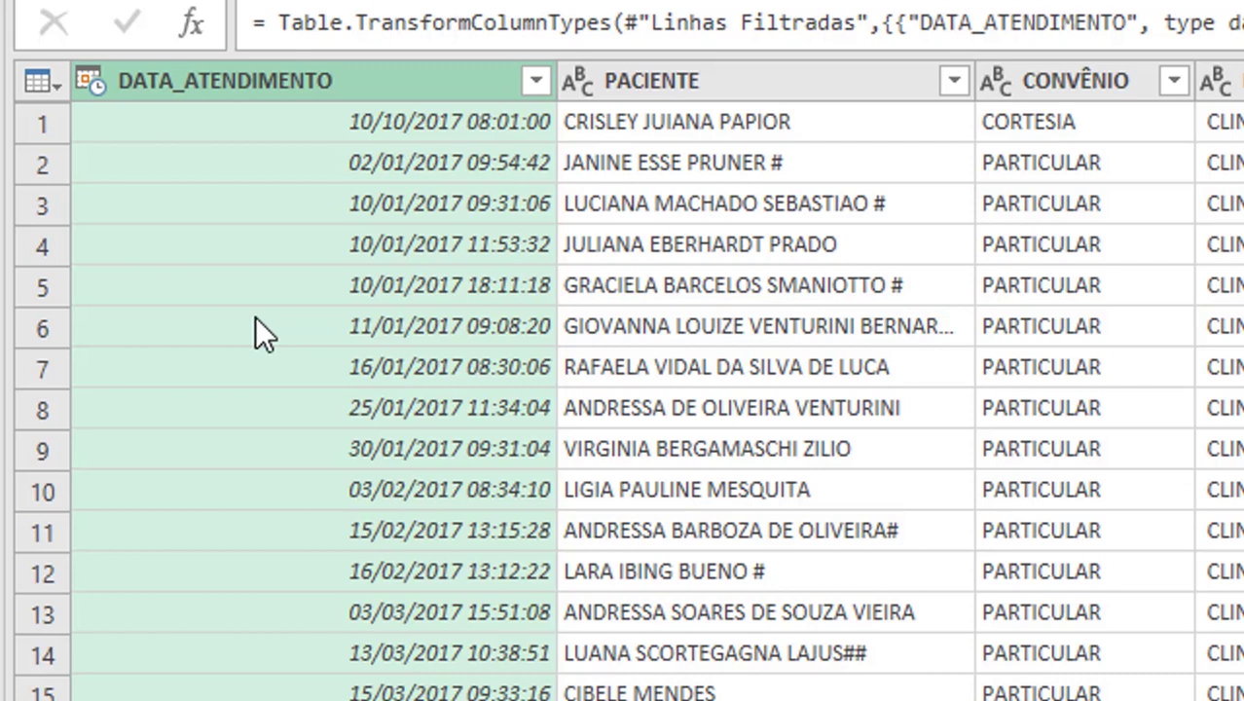
{"action": "double_click", "coordinate": [558, 80]}
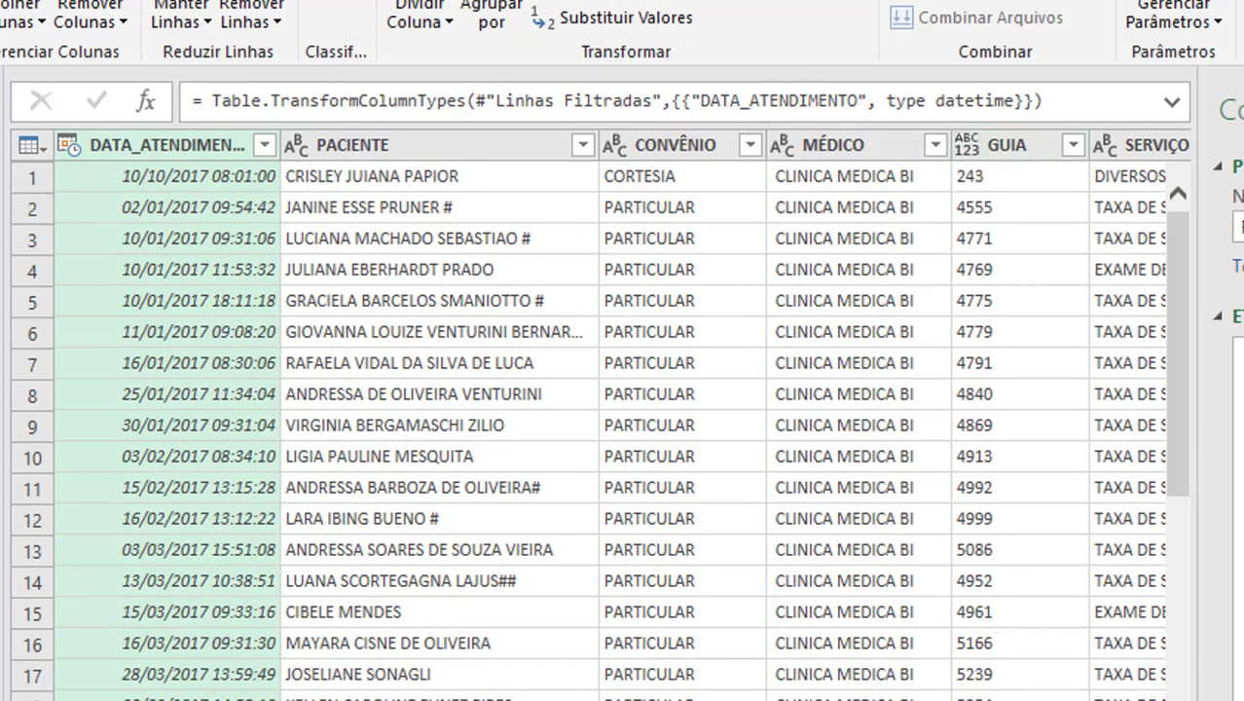
Step: Scroll to the amount columns and confirm HONORÁRIO is already Número Decimal
{"action": "scroll", "coordinate": [623, 409], "scroll_direction": "right", "scroll_amount": 2}
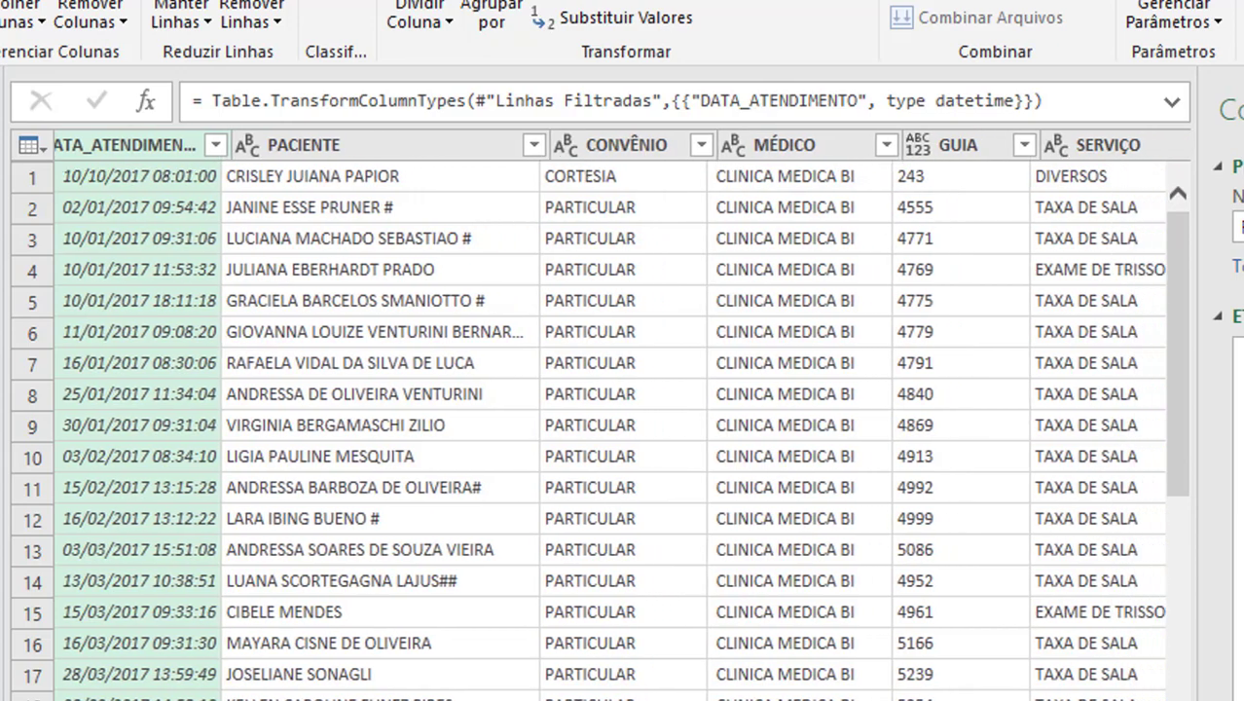
{"action": "scroll", "coordinate": [623, 409], "scroll_direction": "right", "scroll_amount": 2}
{"action": "scroll", "coordinate": [623, 409], "scroll_direction": "right", "scroll_amount": 2}
{"action": "scroll", "coordinate": [623, 409], "scroll_direction": "right", "scroll_amount": 2}
{"action": "scroll", "coordinate": [501, 482], "scroll_direction": "right", "scroll_amount": 2}
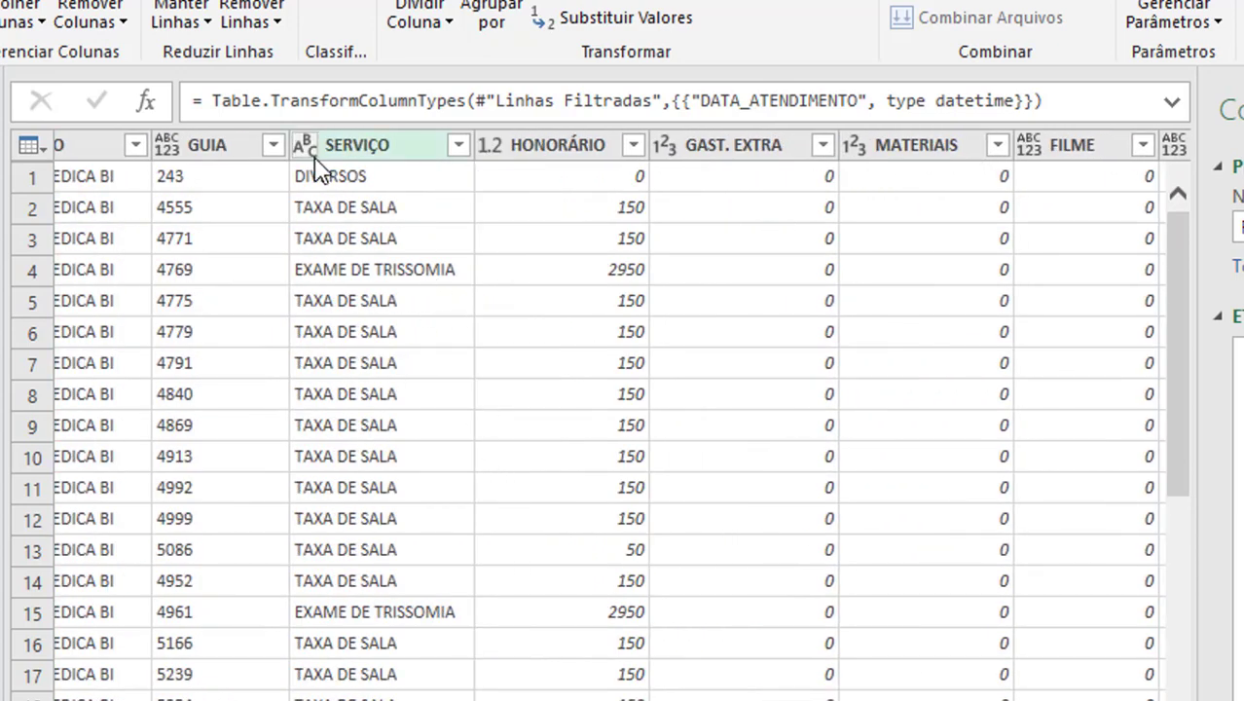
{"action": "left_click", "coordinate": [498, 154]}
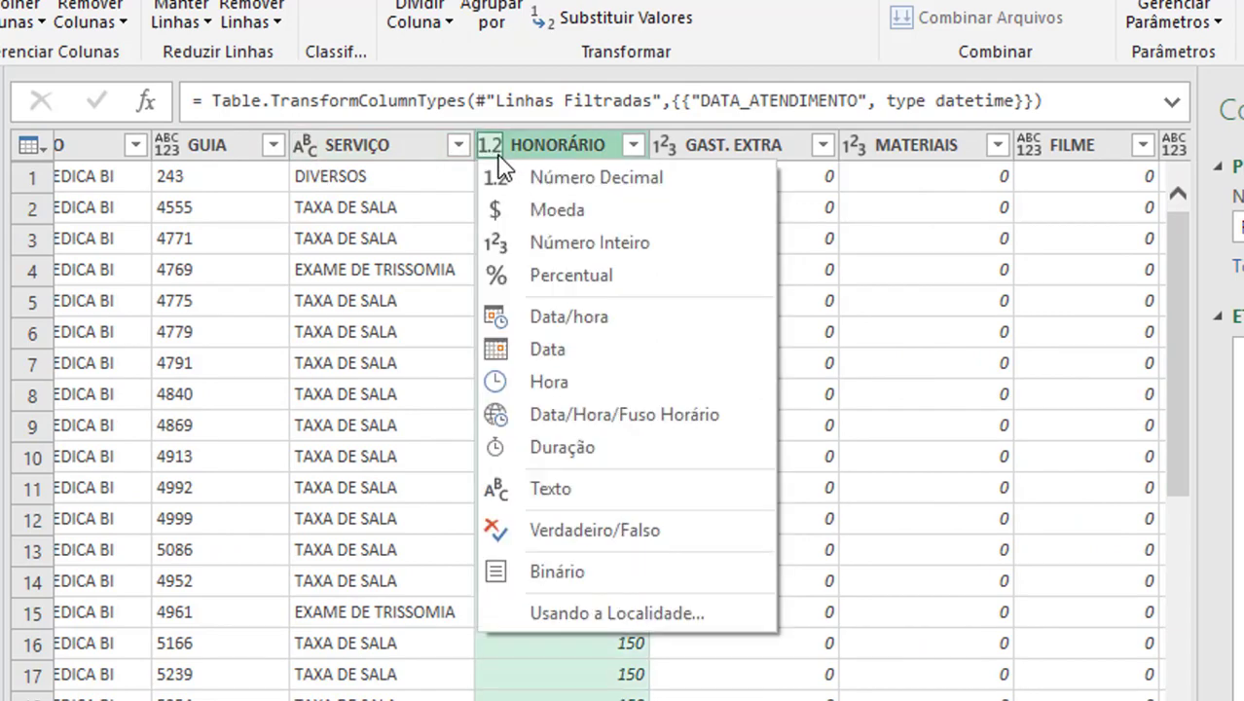
{"action": "left_click", "coordinate": [594, 178]}
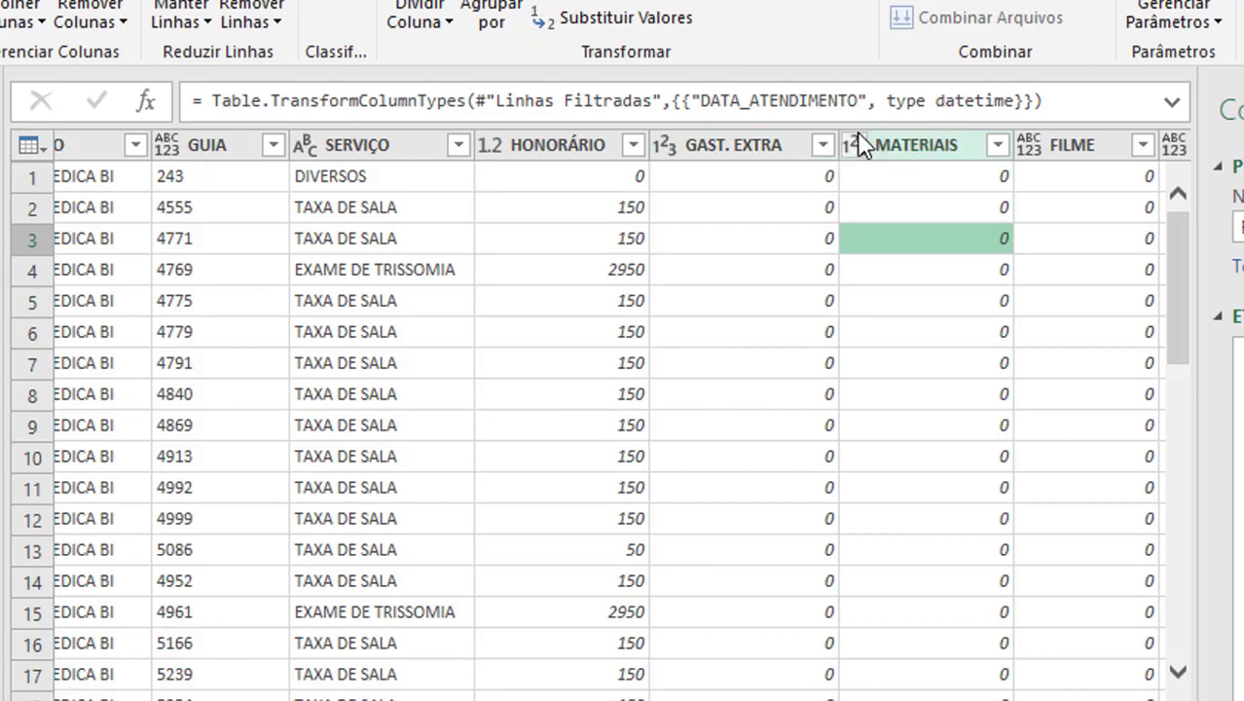
Step: Give GAST. EXTRA and MATERIAIS the Número Decimal type
{"action": "left_click", "coordinate": [823, 146]}
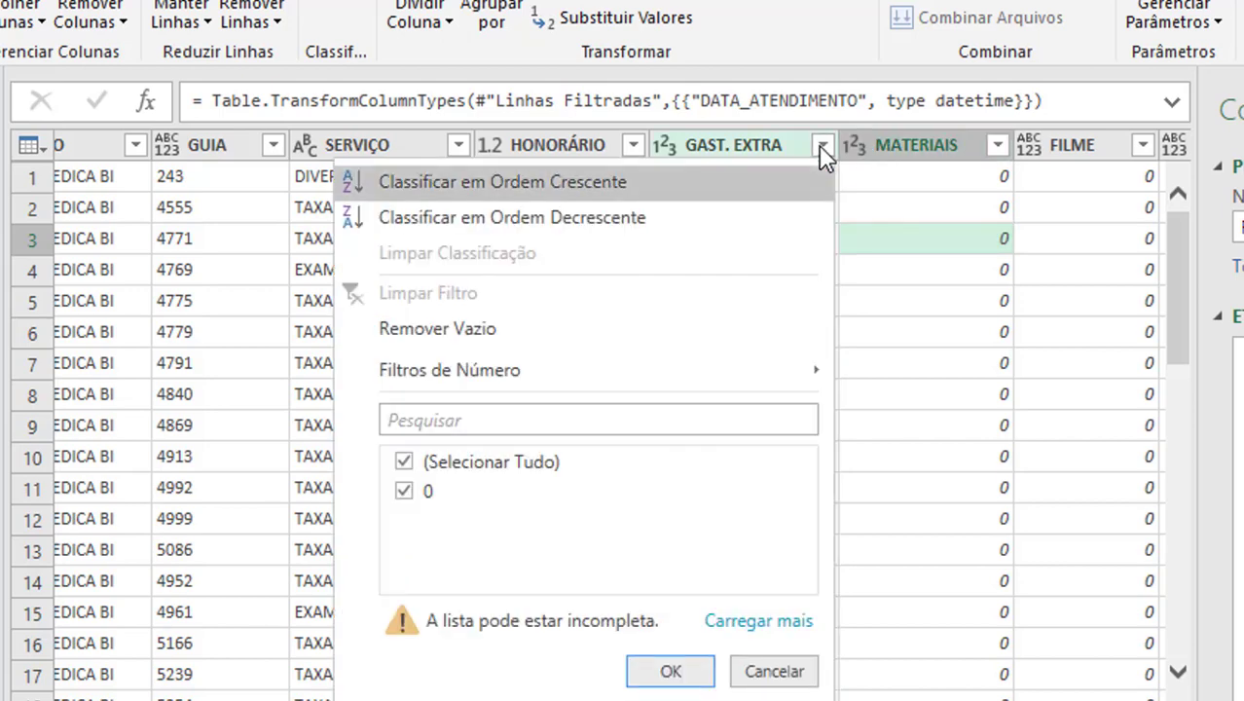
{"action": "left_click", "coordinate": [866, 231]}
{"action": "left_click", "coordinate": [665, 146]}
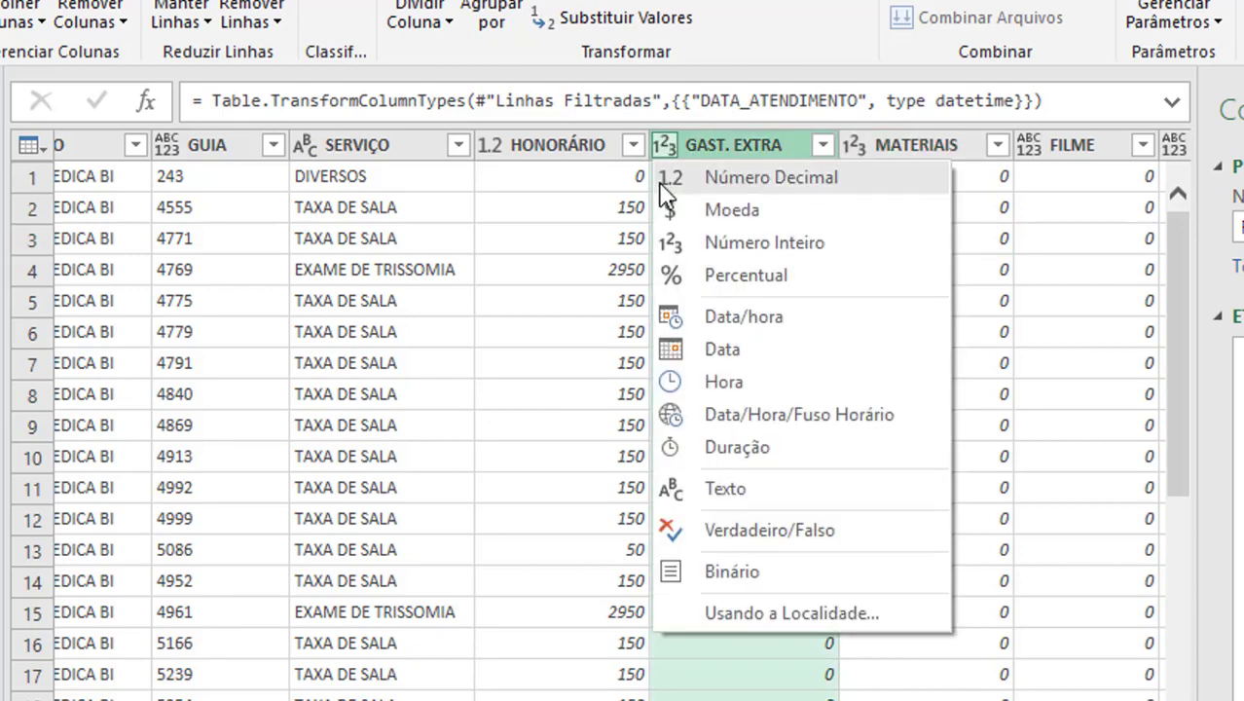
{"action": "key", "text": "Escape"}
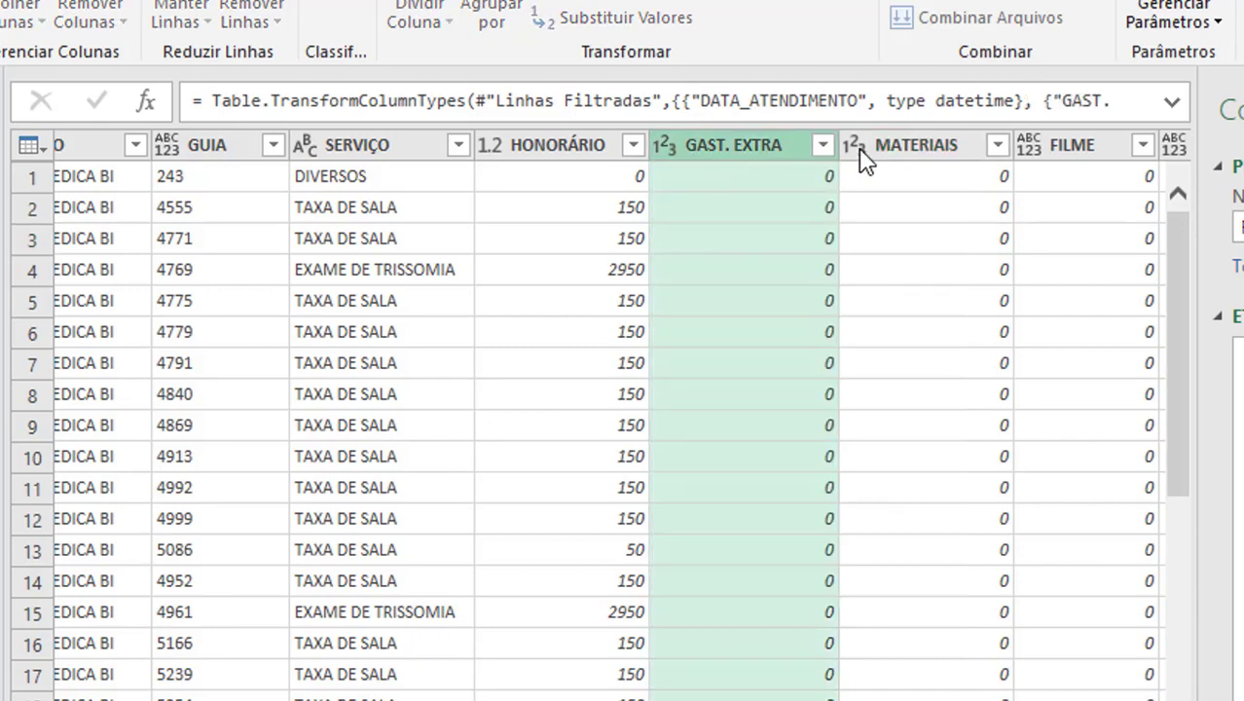
{"action": "left_click", "coordinate": [854, 145]}
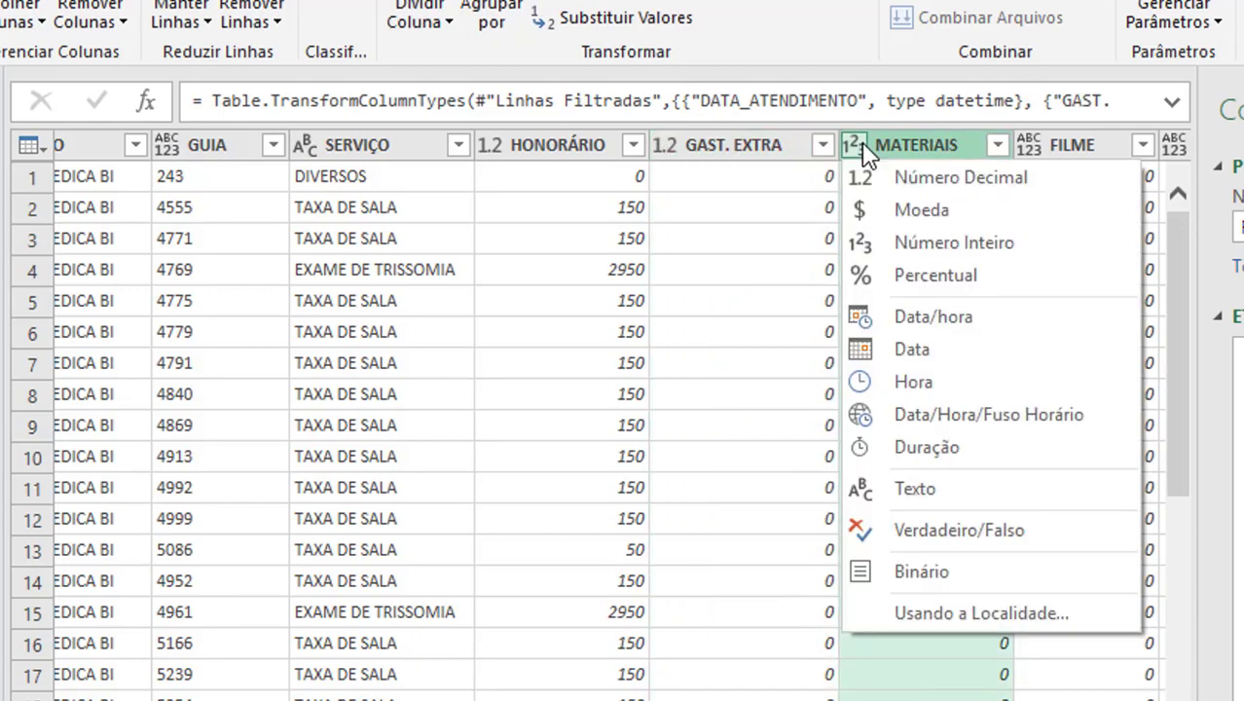
{"action": "left_click", "coordinate": [886, 180]}
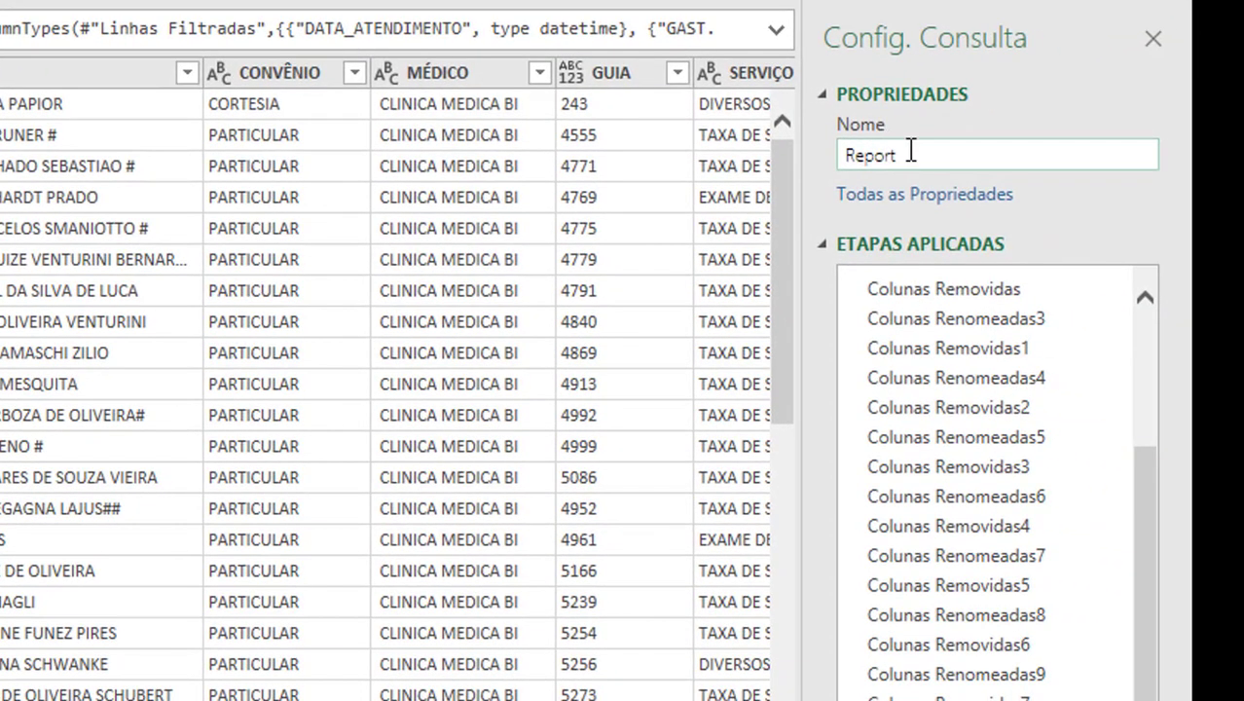
Step: Rename the query to PRODUÇÃO and load its 13.385 rows as a table on Planilha2
{"action": "double_click", "coordinate": [909, 154]}
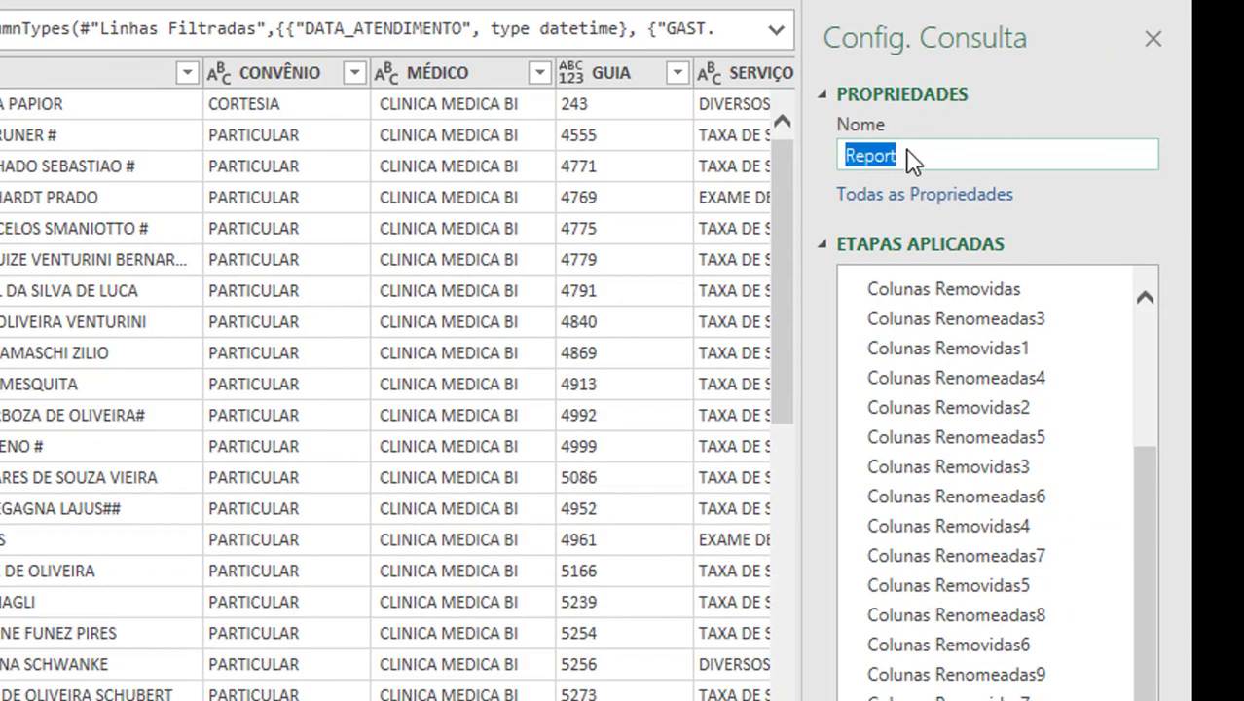
{"action": "type", "text": "PRODUÇÃO"}
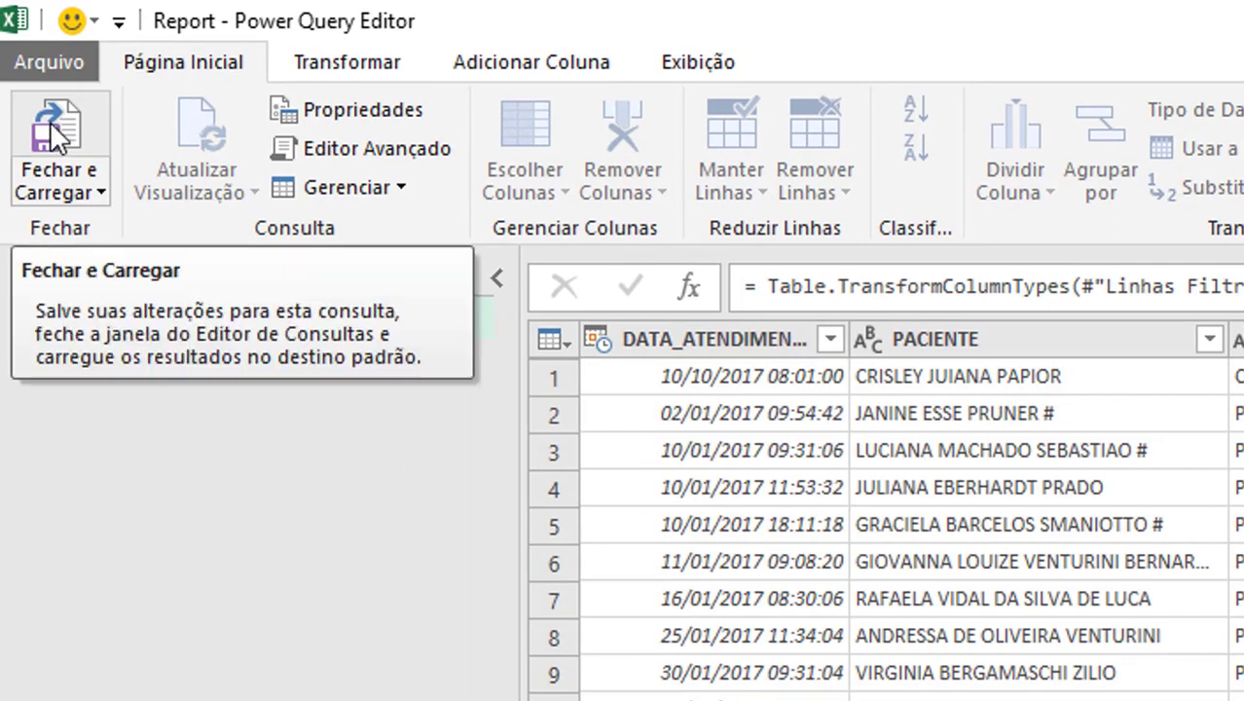
{"action": "left_click", "coordinate": [52, 123]}
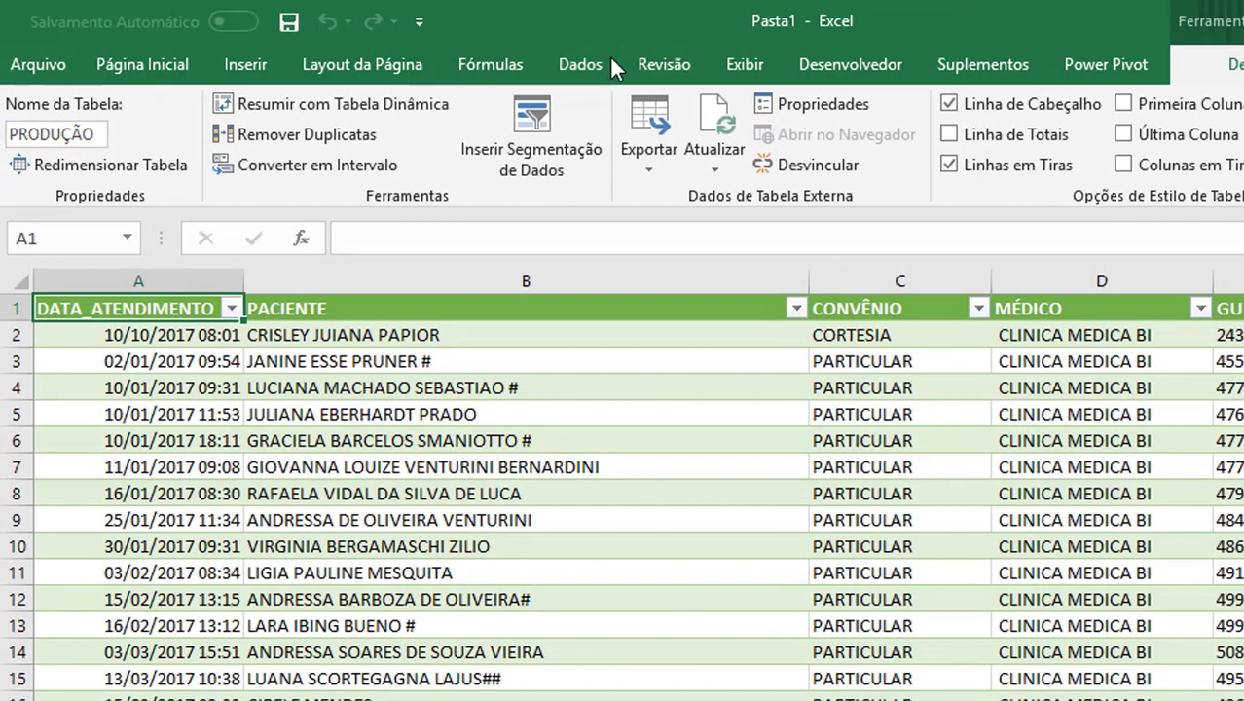
Step: Refresh all workbook queries so the PRODUÇÃO table shows the cleaned appointment rows
{"action": "left_click", "coordinate": [587, 65]}
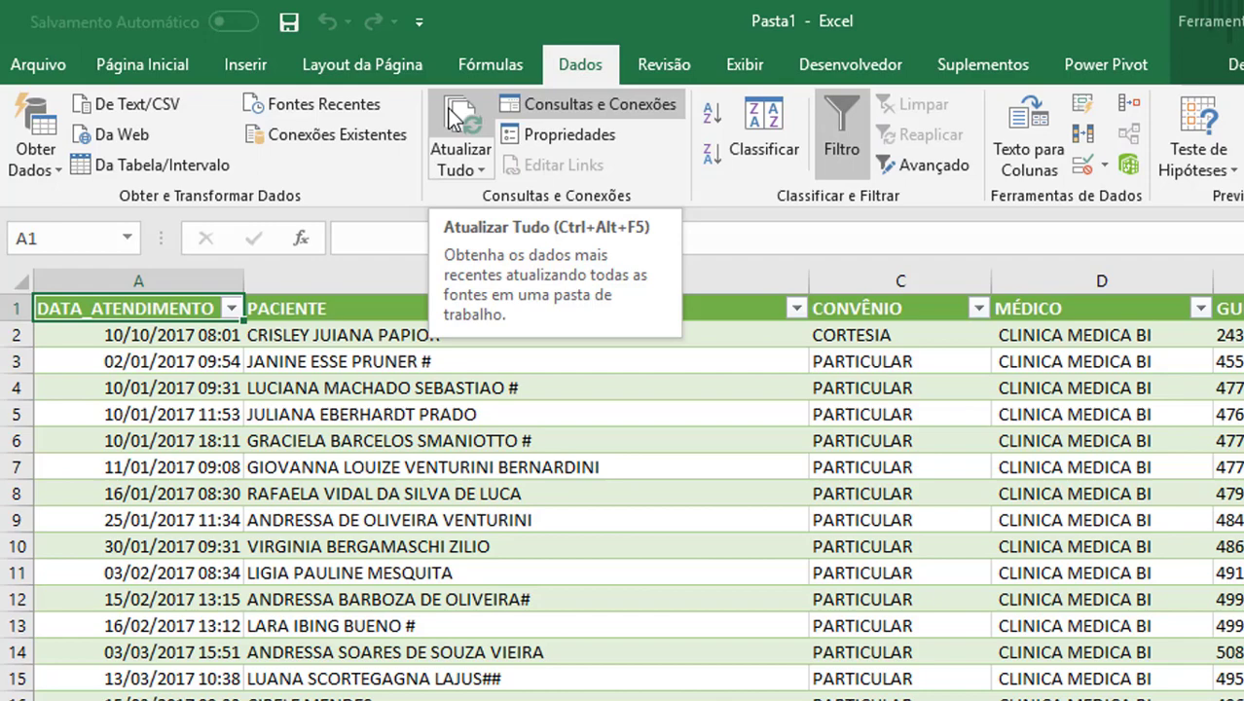
{"action": "left_click", "coordinate": [454, 115]}
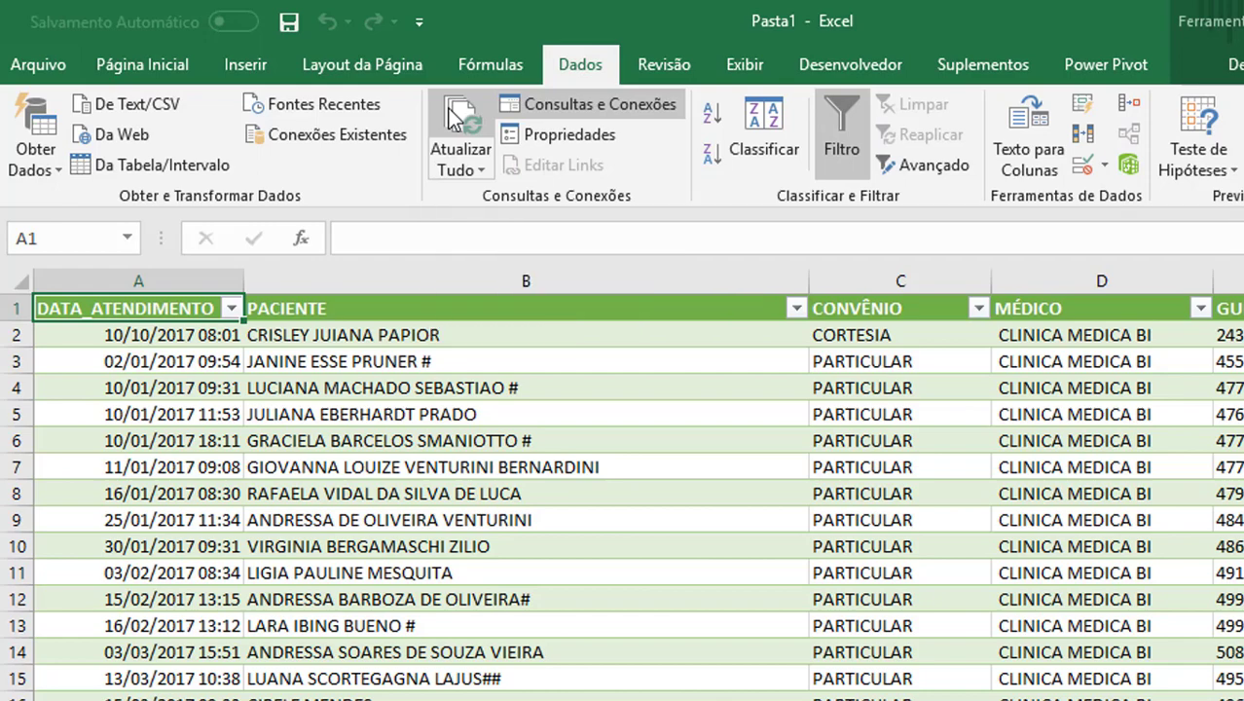